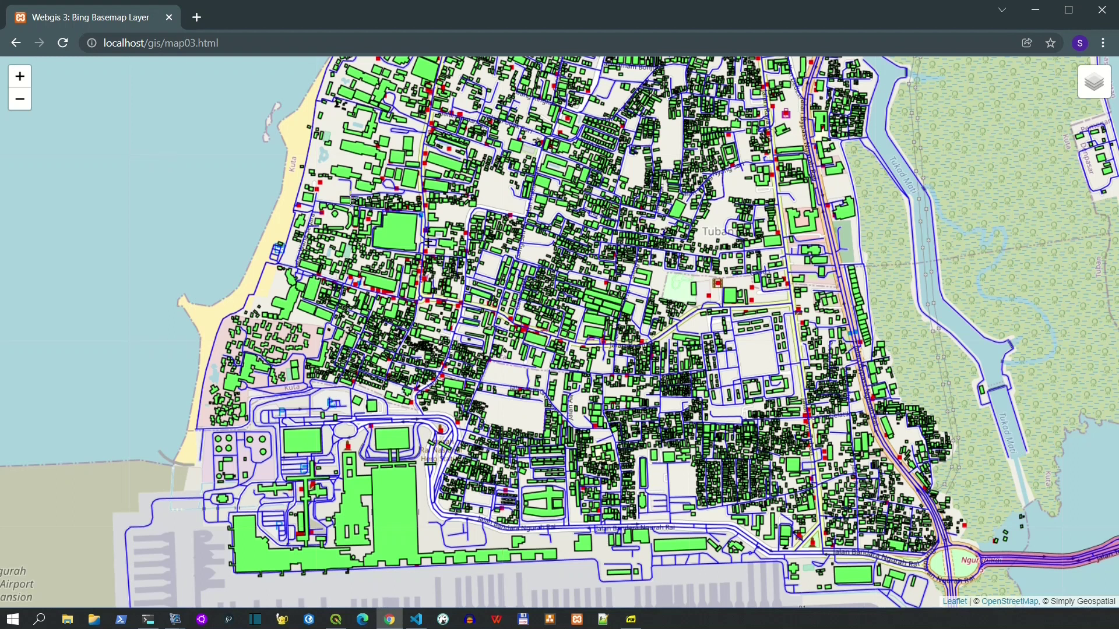
# Step: Review the basemap and overlay definitions in map03.html in Visual Studio Code against the rendered map in Chrome
pyautogui.moveTo(1094, 87)
pyautogui.click(416, 620)
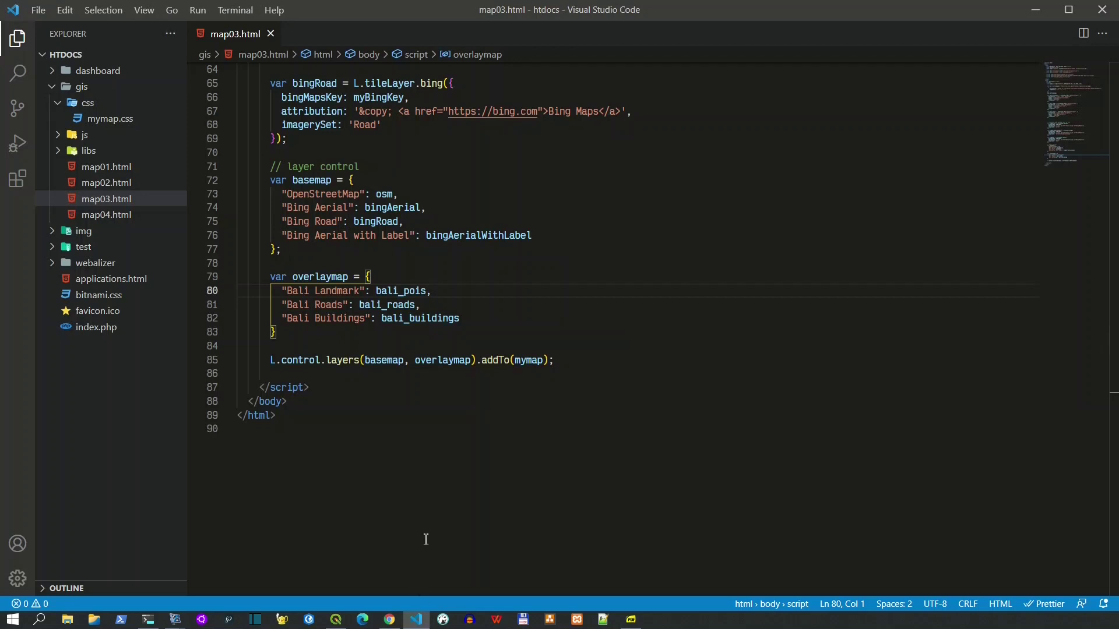
pyautogui.scroll(3, 386, 276)
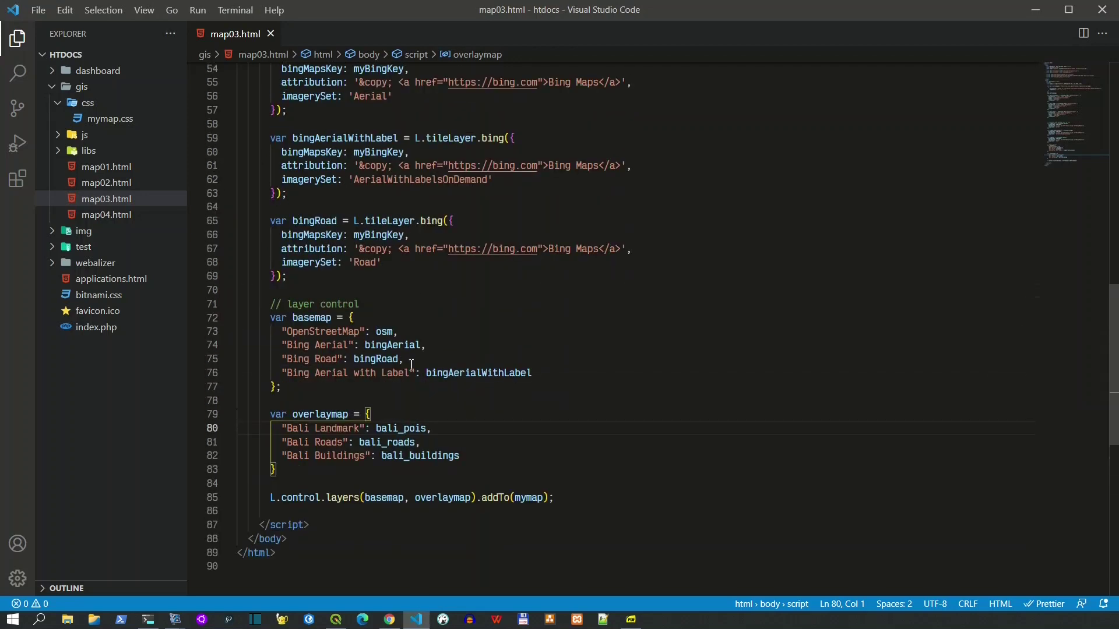
pyautogui.click(389, 619)
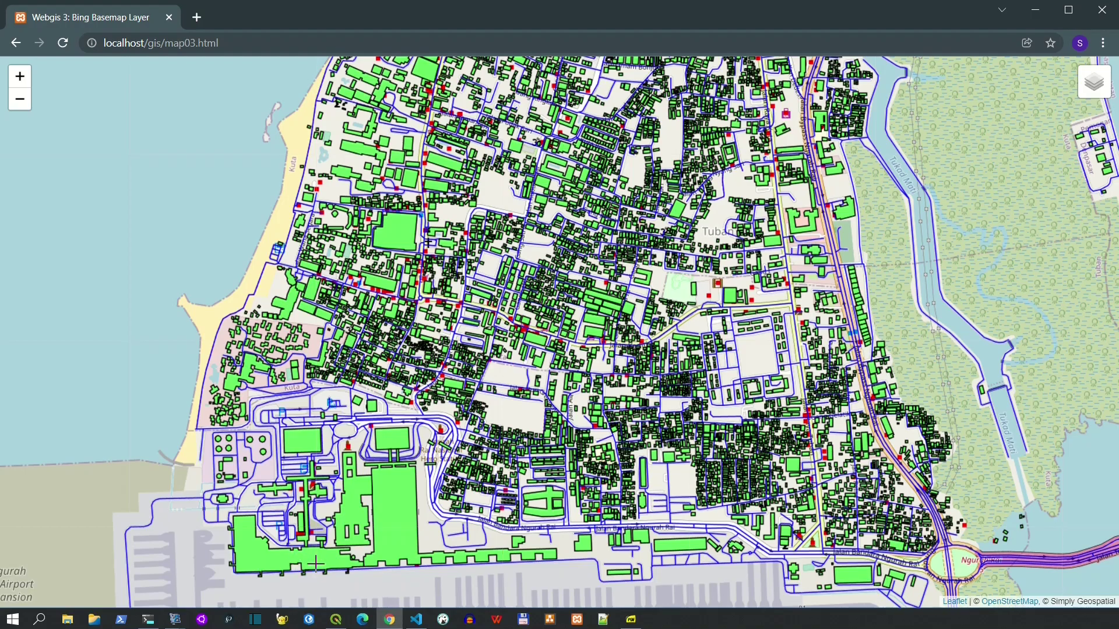
# Step: Switch to Visual Studio Code and move the "Bali Buildings" entry to the start of the overlaymap object in map03.html
pyautogui.click(416, 621)
pyautogui.click(376, 430)
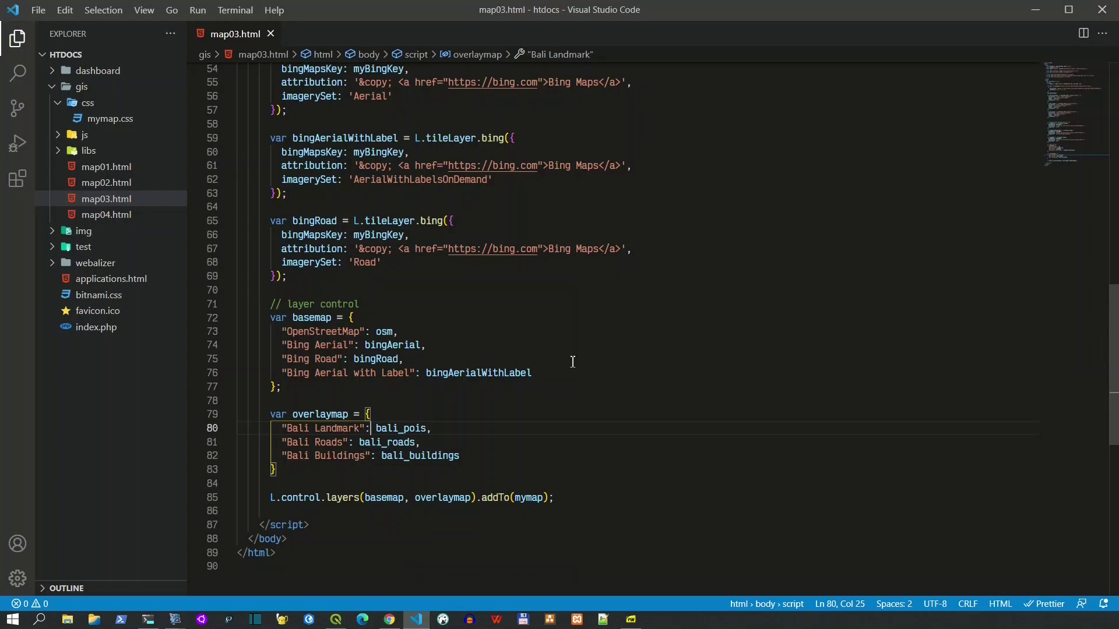
pyautogui.hotkey('ctrl', '=')
pyautogui.scroll(-2, 606, 341)
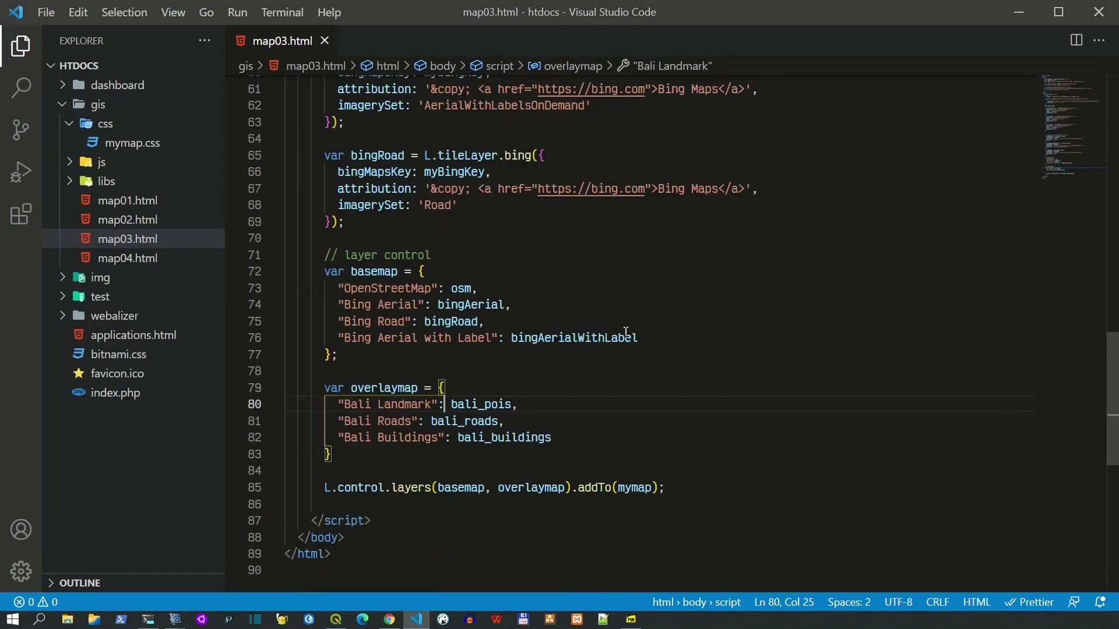
pyautogui.press('Home')
pyautogui.press('Home')
pyautogui.hotkey('shift', 'Down')
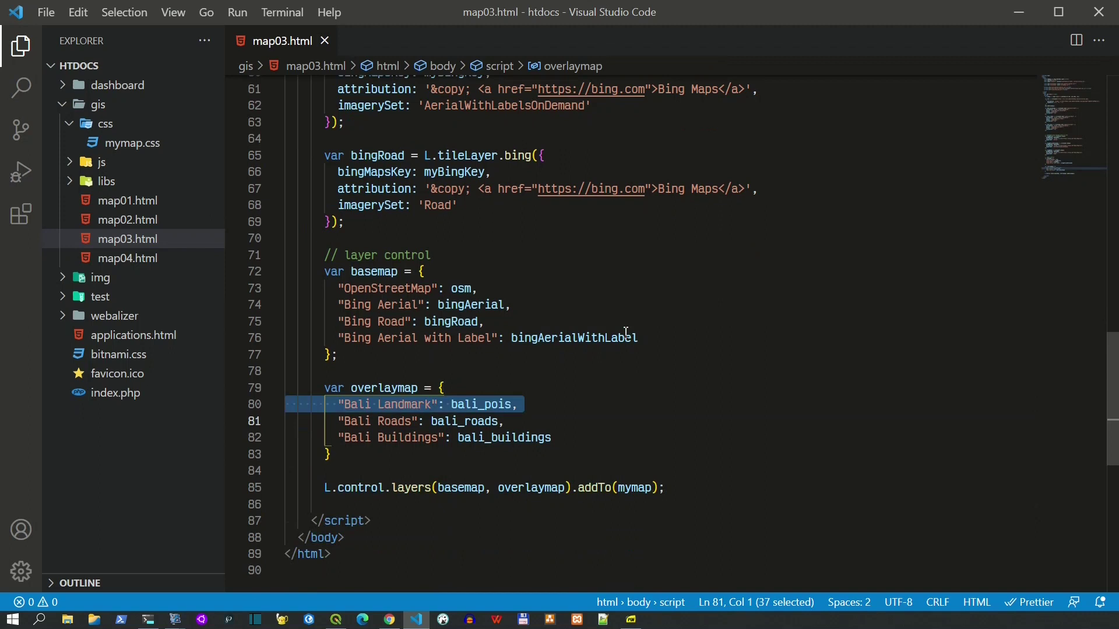
pyautogui.press('Down')
pyautogui.hotkey('shift', 'Down')
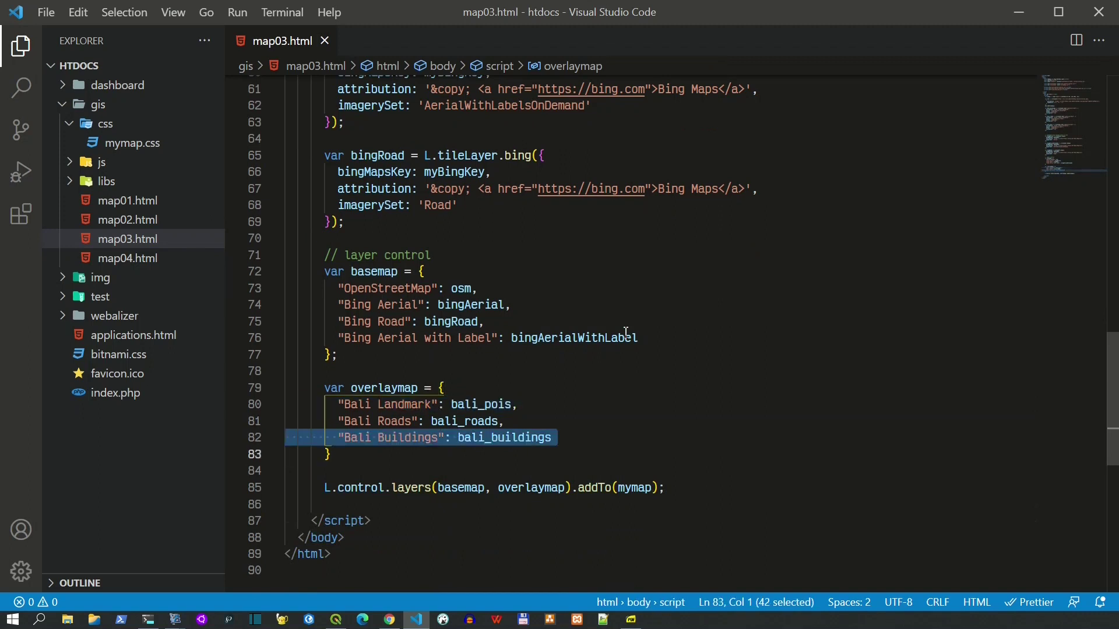
pyautogui.press('ctrl')
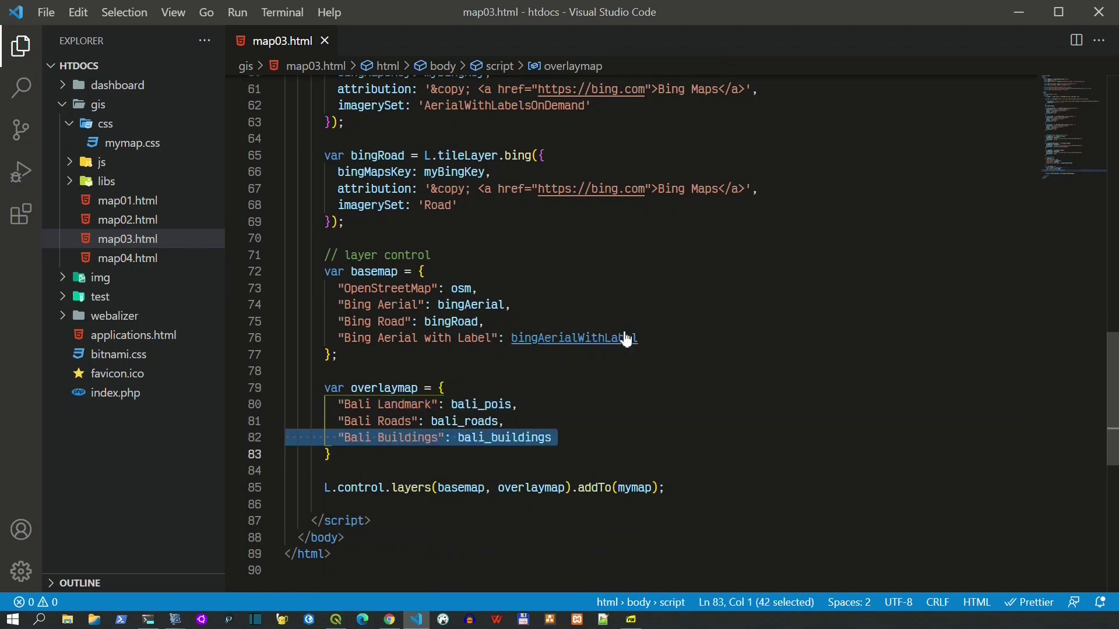
pyautogui.hotkey('ctrl', 'x')
pyautogui.press('Up')
pyautogui.press('Up')
pyautogui.hotkey('ctrl', 'v')
# Step: Move the "Bali Landmark" entry below "Bali Roads" at the end of the overlaymap object
pyautogui.press('Up')
pyautogui.press('Down')
pyautogui.press('Down')
pyautogui.press('Up')
pyautogui.hotkey('shift', 'Down')
pyautogui.hotkey('ctrl', 'x')
pyautogui.press('Down')
pyautogui.hotkey('ctrl', 'v')
# Step: Add the missing comma after the "Bali Buildings" entry in overlaymap and save map03.html
pyautogui.press('Up')
pyautogui.press('End')
pyautogui.press('Up')
pyautogui.press('Up')
pyautogui.press('End')
pyautogui.write(',')
pyautogui.hotkey('ctrl', 's')
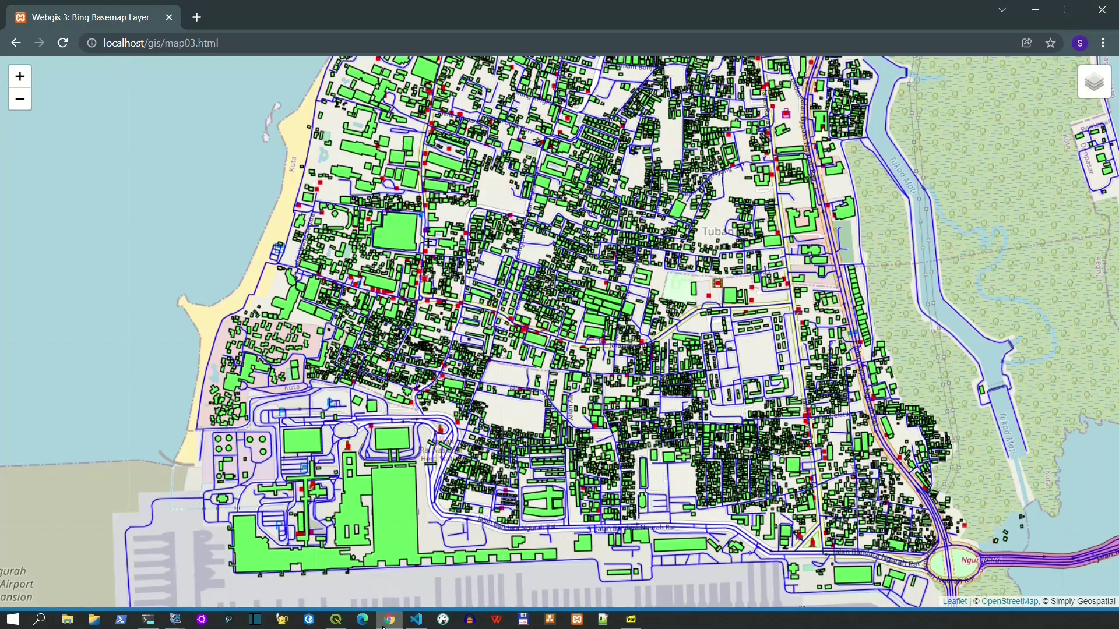
# Step: Switch to Chrome, reload the map page and show the Bali Buildings, Bali Roads and Bali Landmark overlays around the airport
pyautogui.click(389, 619)
pyautogui.press('F5')
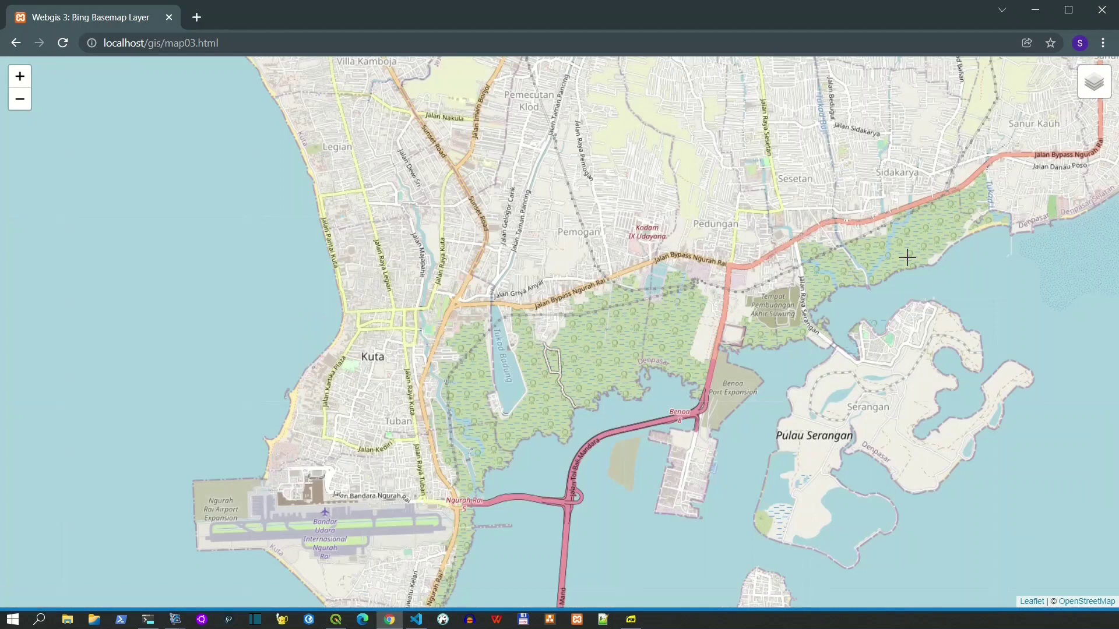
pyautogui.moveTo(1071, 123)
pyautogui.click(1009, 142)
pyautogui.click(1009, 158)
pyautogui.click(1010, 172)
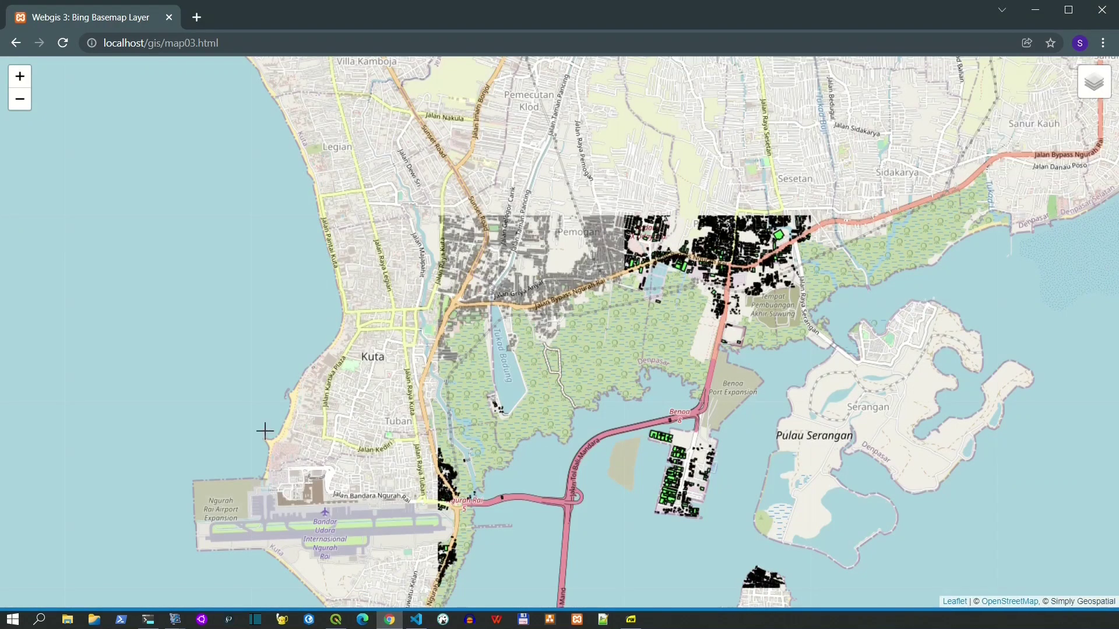
pyautogui.scroll(3, 226, 537)
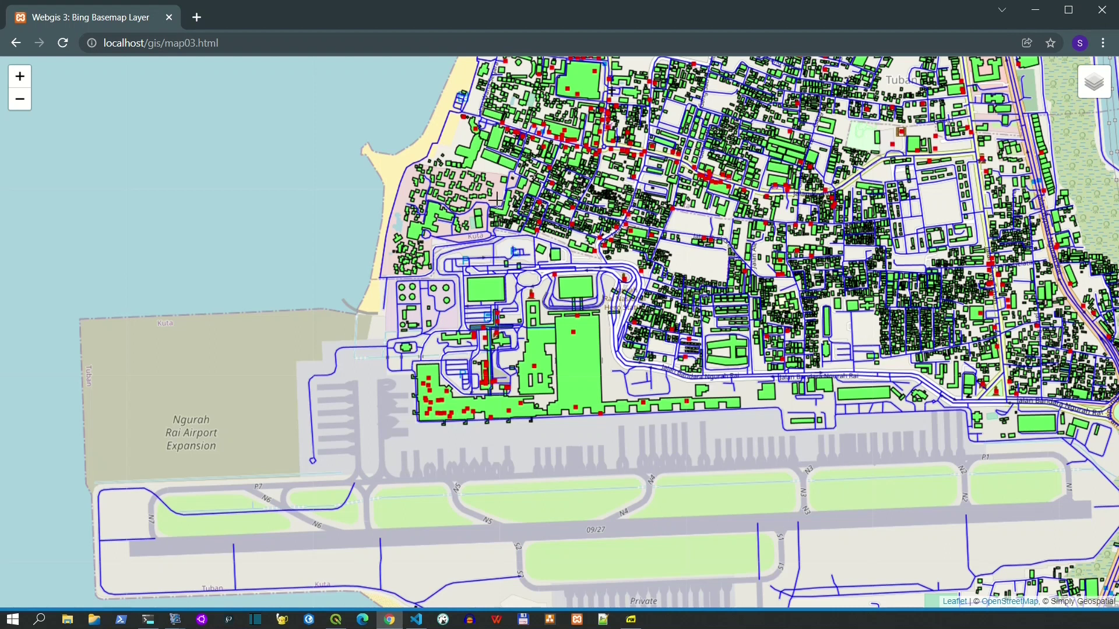
pyautogui.moveTo(1105, 99)
# Step: Switch to QGIS, connect to the geodb PostGIS database and list the tables of its public schema
pyautogui.click(336, 620)
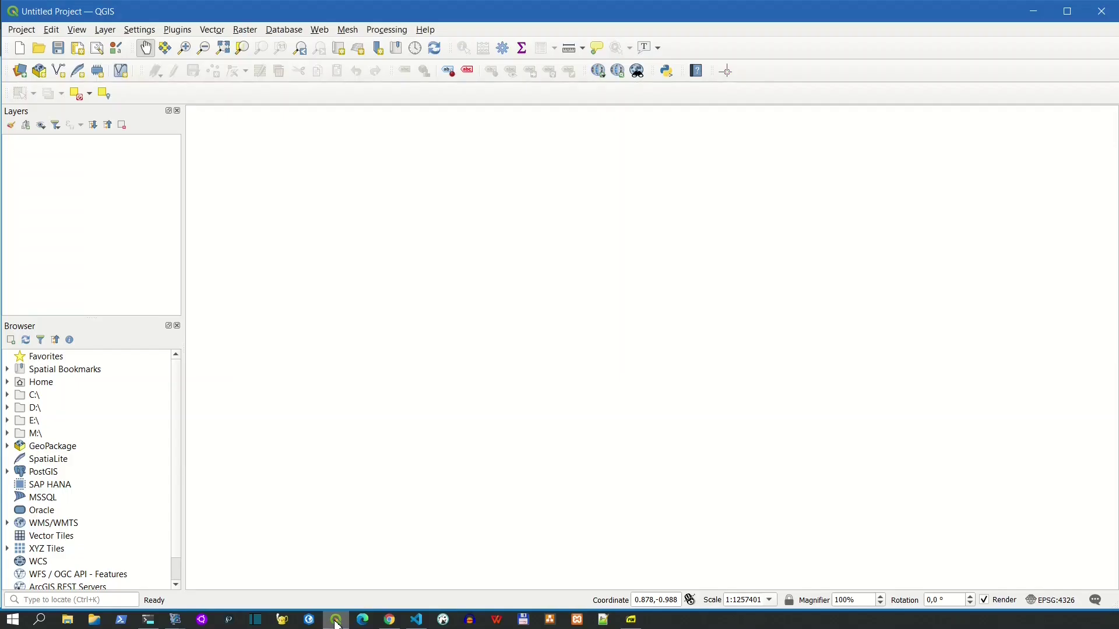
pyautogui.click(149, 30)
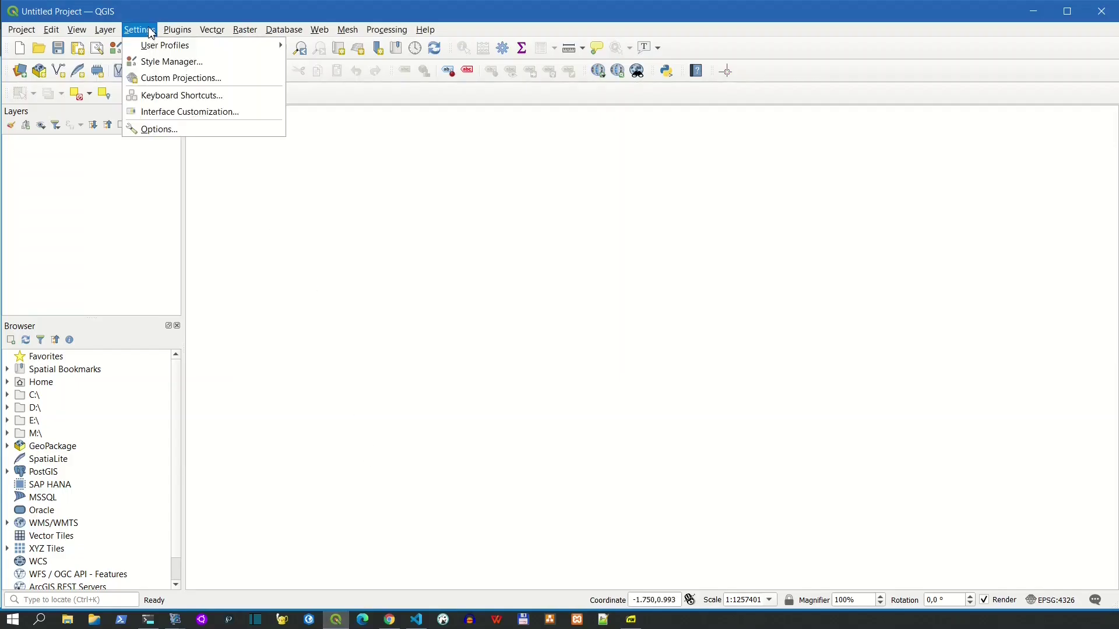
pyautogui.moveTo(169, 39)
pyautogui.moveTo(107, 32)
pyautogui.moveTo(317, 79)
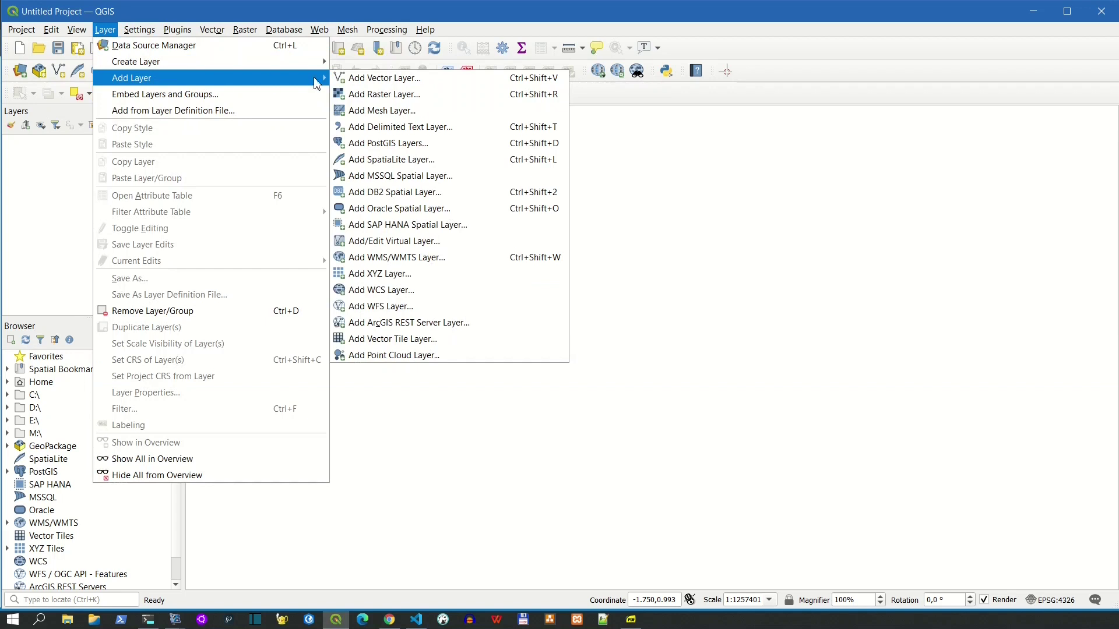
pyautogui.click(393, 147)
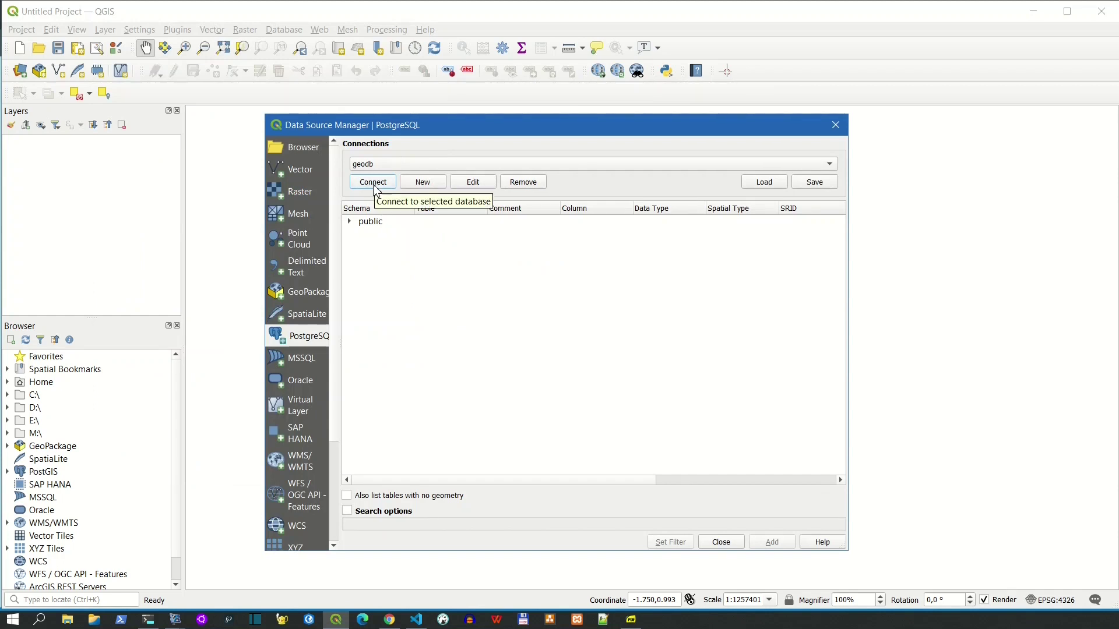
pyautogui.click(349, 222)
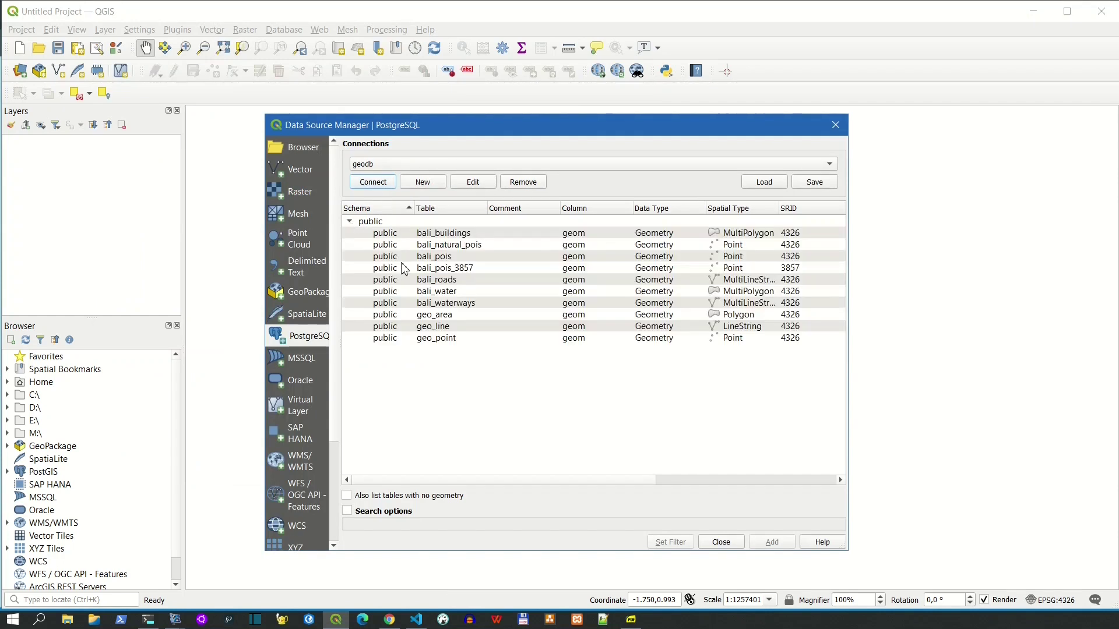
# Step: Add the bali_buildings, bali_pois and bali_roads tables to the project as layers
pyautogui.click(463, 234)
pyautogui.keyDown('ctrl'); pyautogui.click(465, 256); pyautogui.keyUp('ctrl')
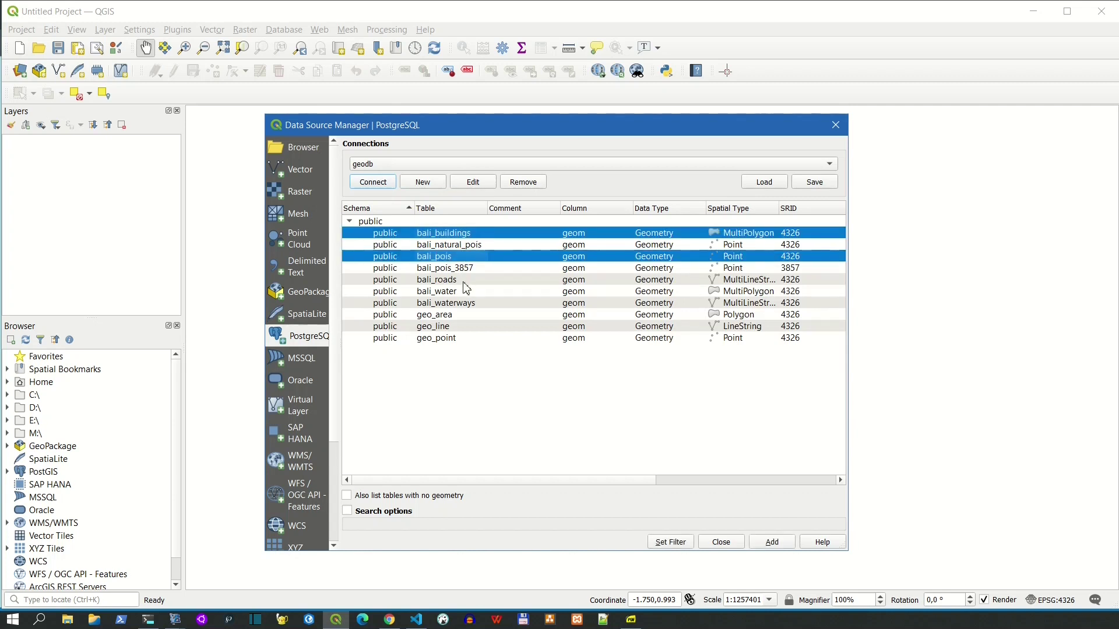
pyautogui.keyDown('ctrl'); pyautogui.click(466, 280); pyautogui.keyUp('ctrl')
pyautogui.click(774, 545)
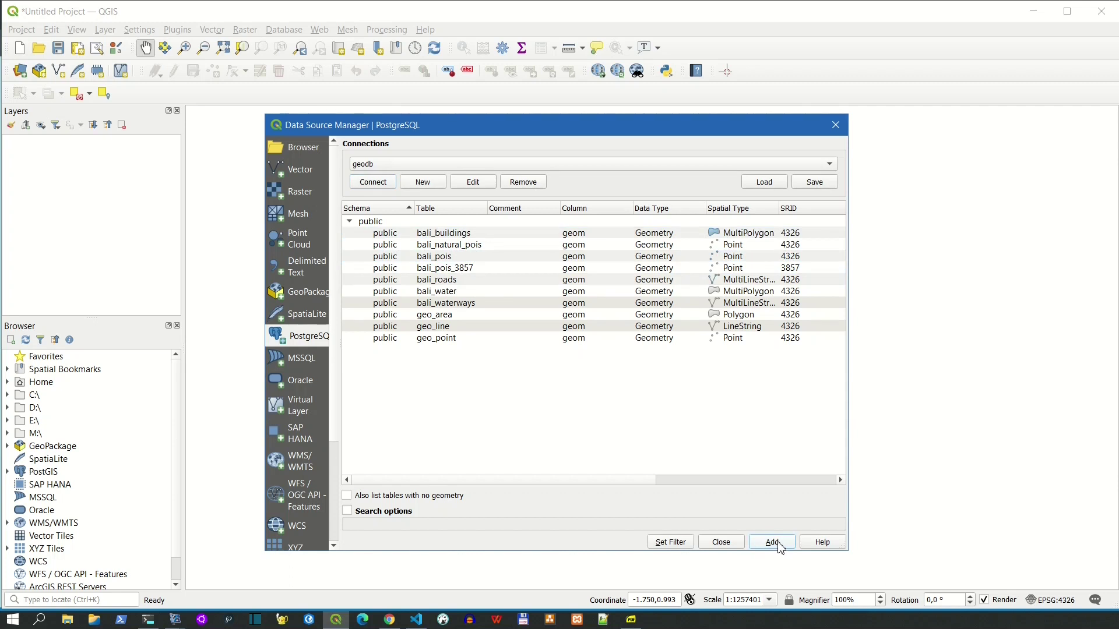
pyautogui.click(721, 542)
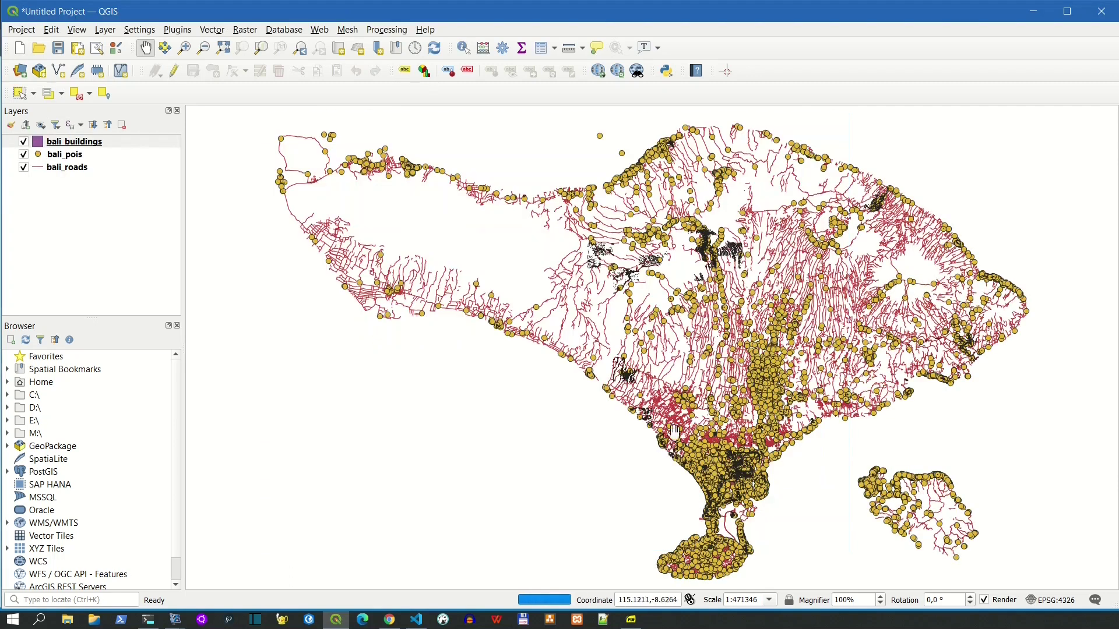
# Step: Set the bali_roads layer's symbology to Categorized by the fclass field and classify it, with full category values readable
pyautogui.scroll(5, 682, 457)
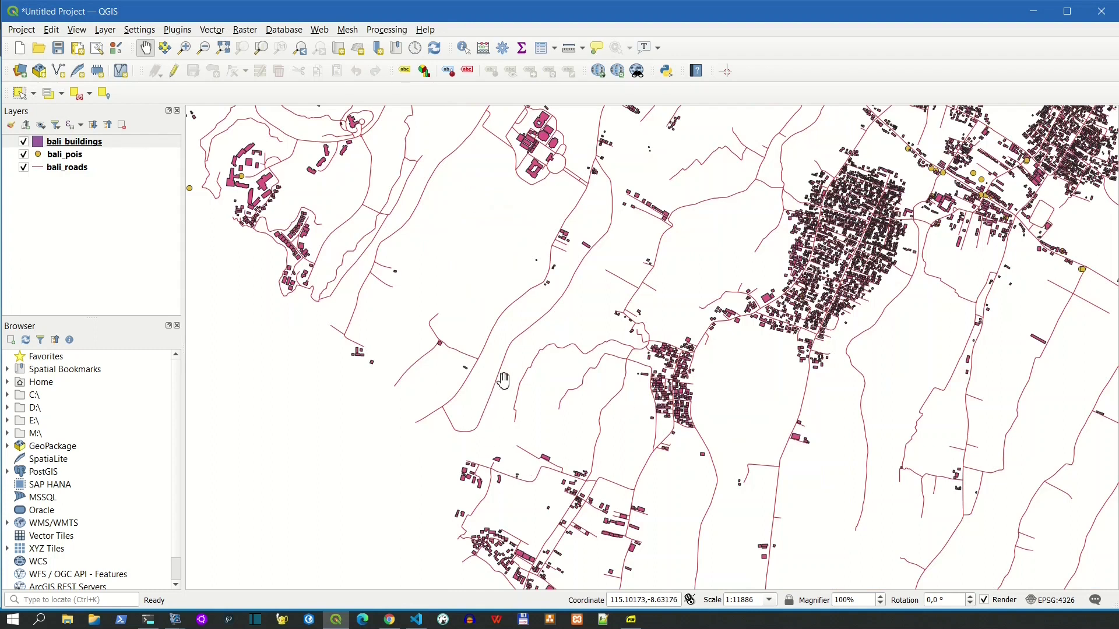
pyautogui.moveTo(664, 465); pyautogui.dragTo(474, 221)
pyautogui.moveTo(1028, 568); pyautogui.dragTo(619, 404)
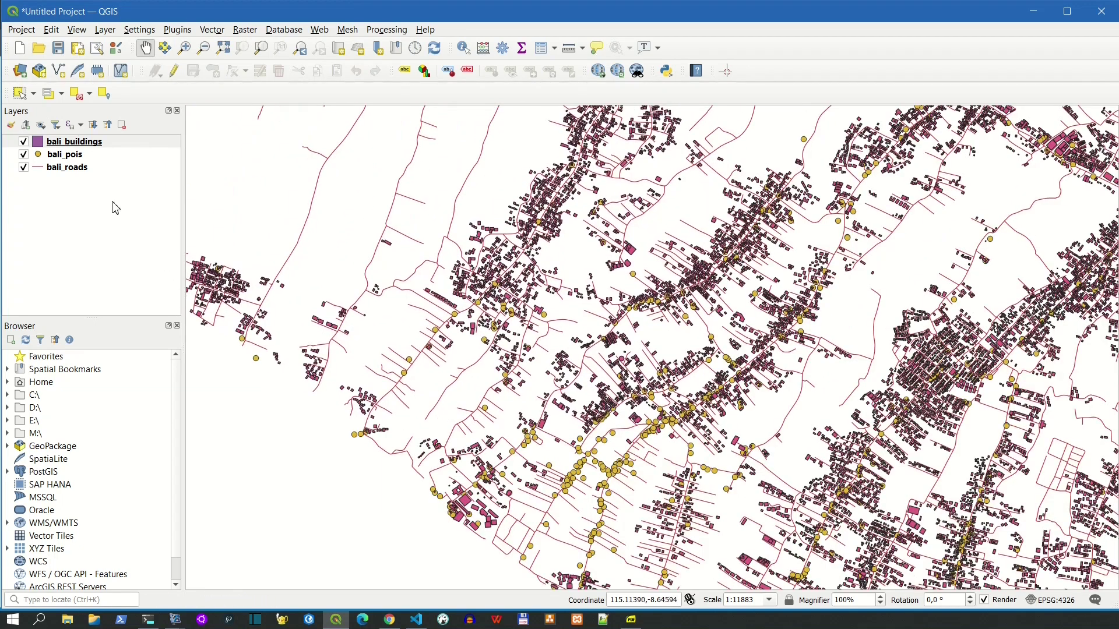
pyautogui.click(72, 177)
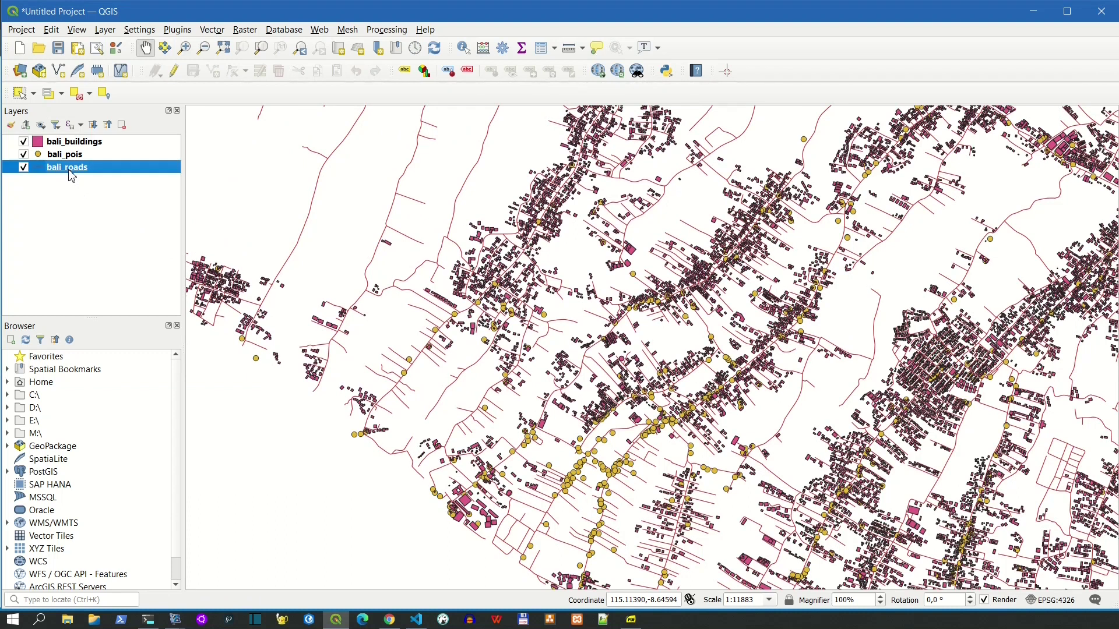
pyautogui.doubleClick(72, 176)
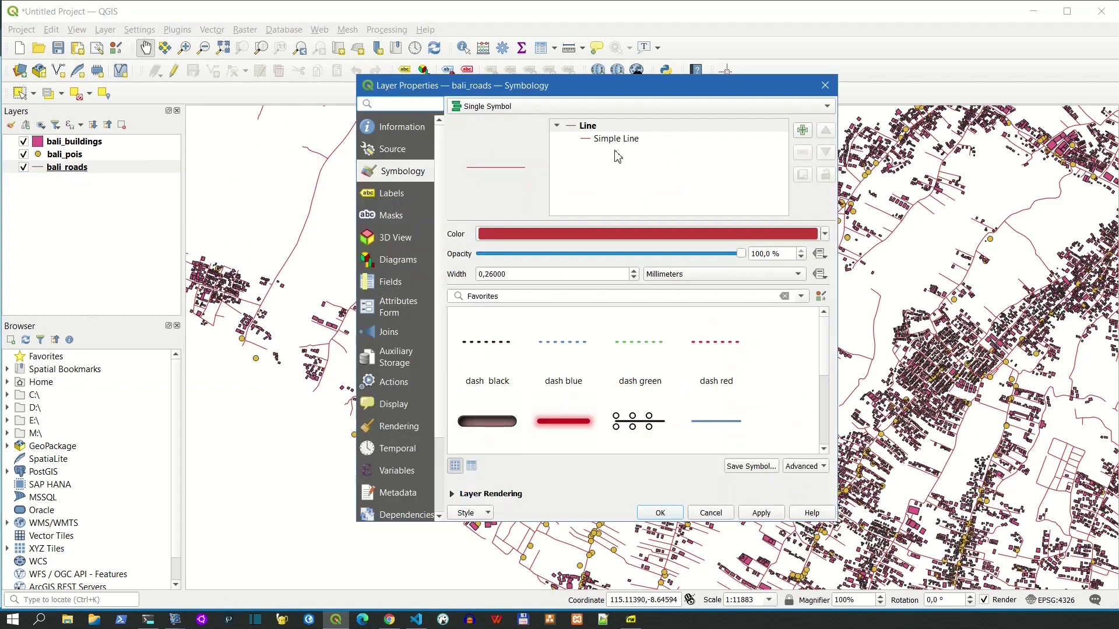
pyautogui.click(532, 108)
pyautogui.click(523, 121)
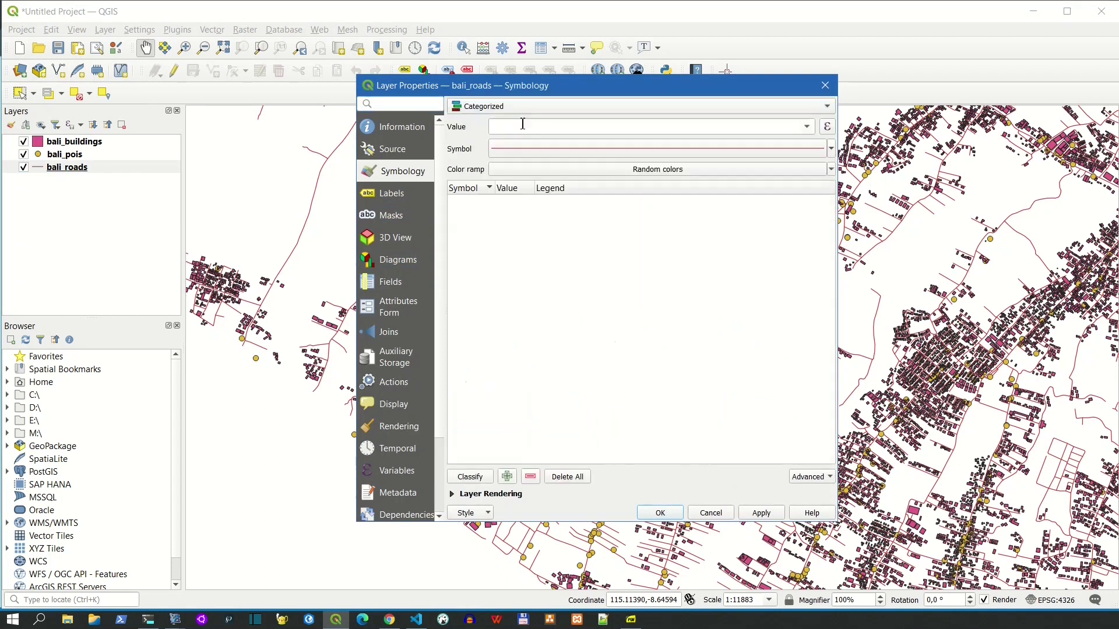
pyautogui.click(808, 127)
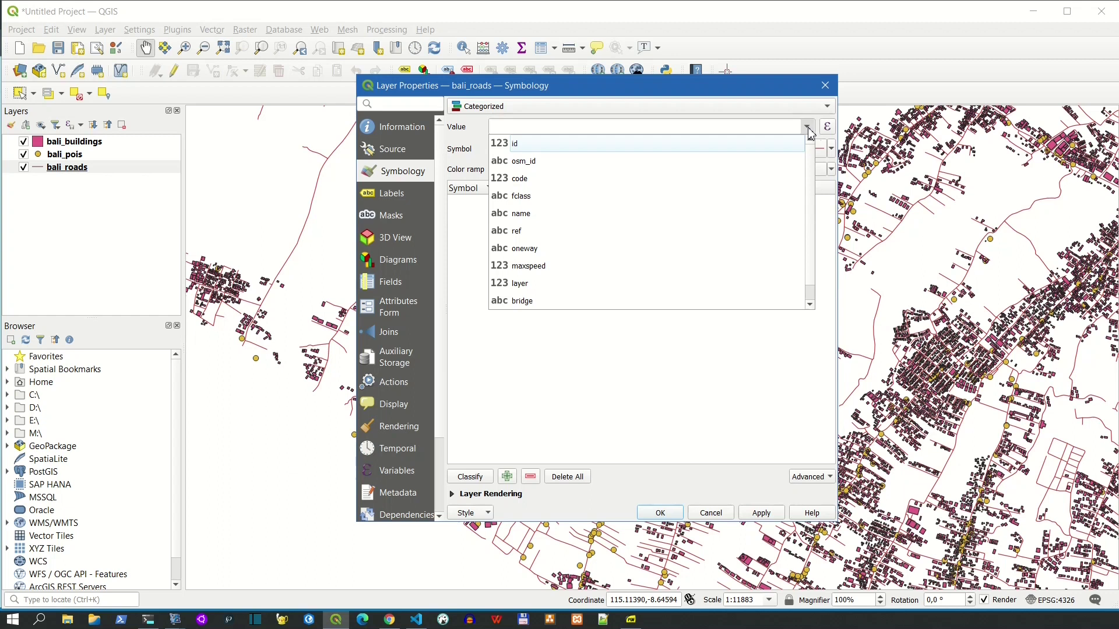
pyautogui.click(577, 196)
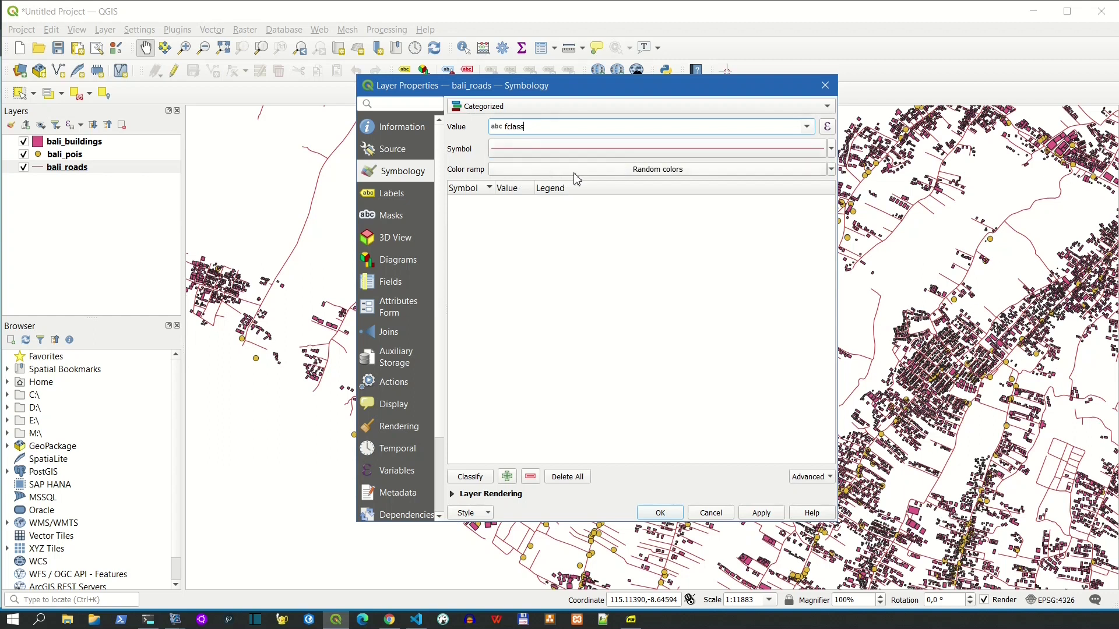
pyautogui.click(469, 478)
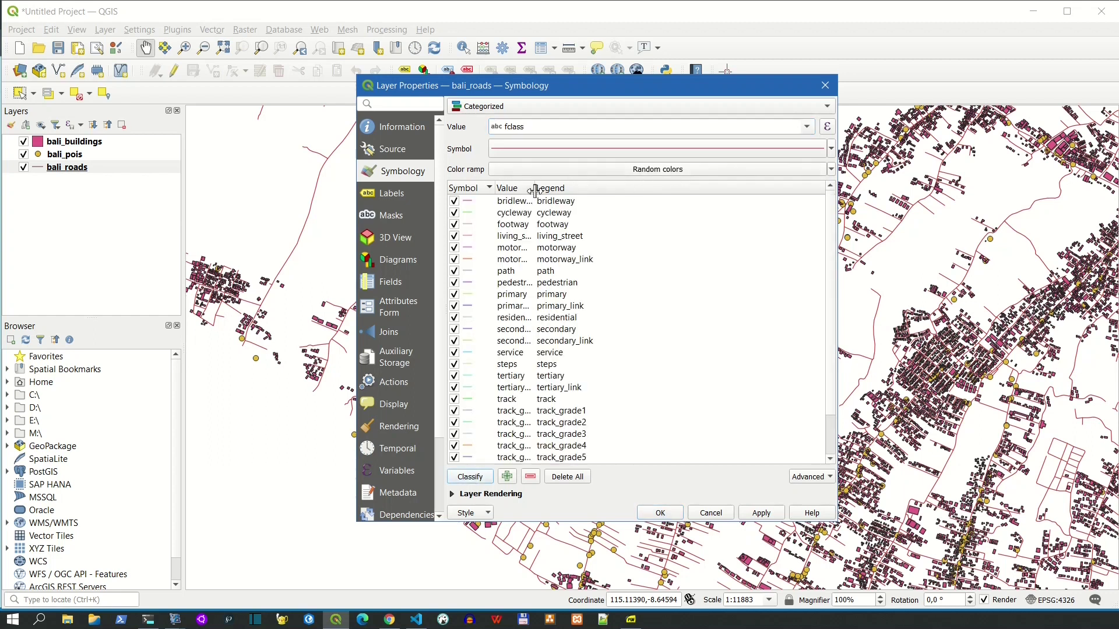
pyautogui.moveTo(535, 191); pyautogui.dragTo(587, 190)
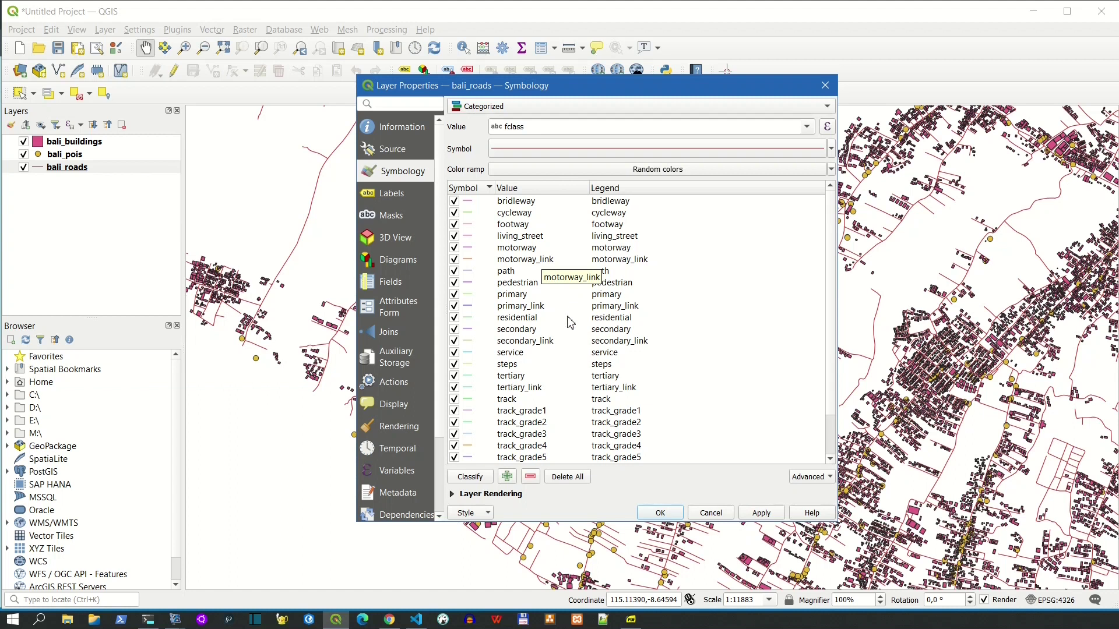
# Step: Change the color of all bali_roads categories to light green #b2cd9e and apply it to the map
pyautogui.click(554, 341)
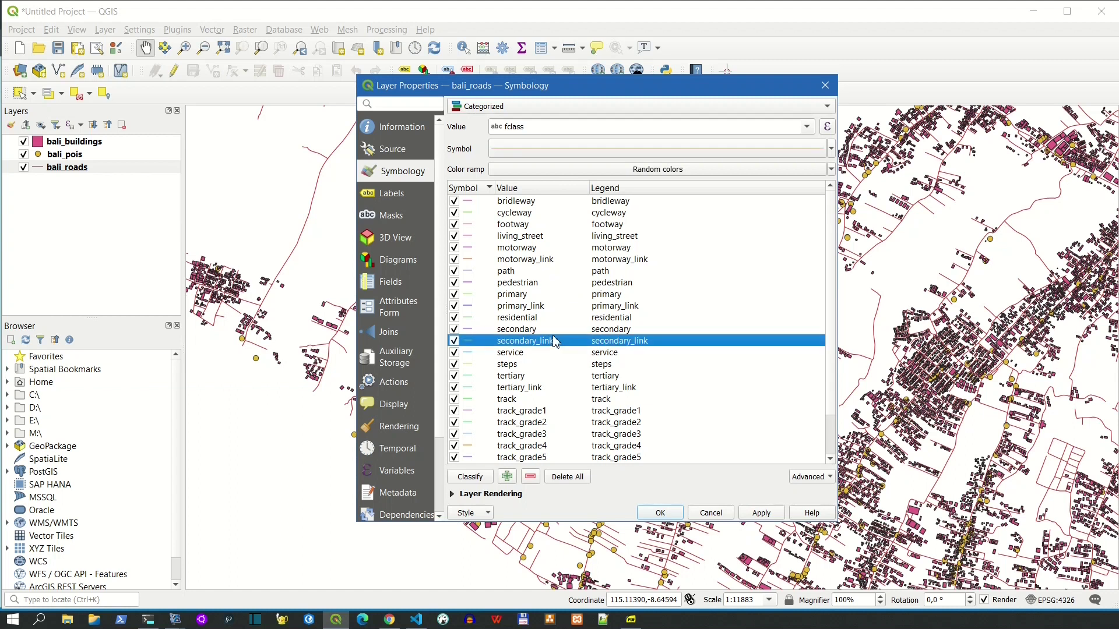
pyautogui.hotkey('ctrl', 'a')
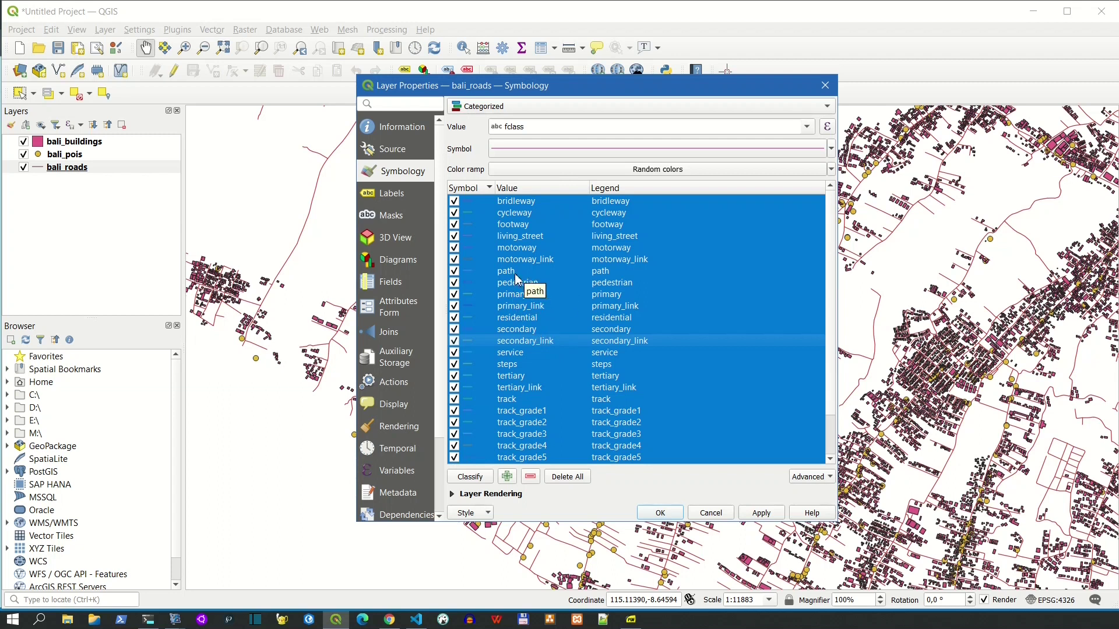
pyautogui.rightClick(547, 276)
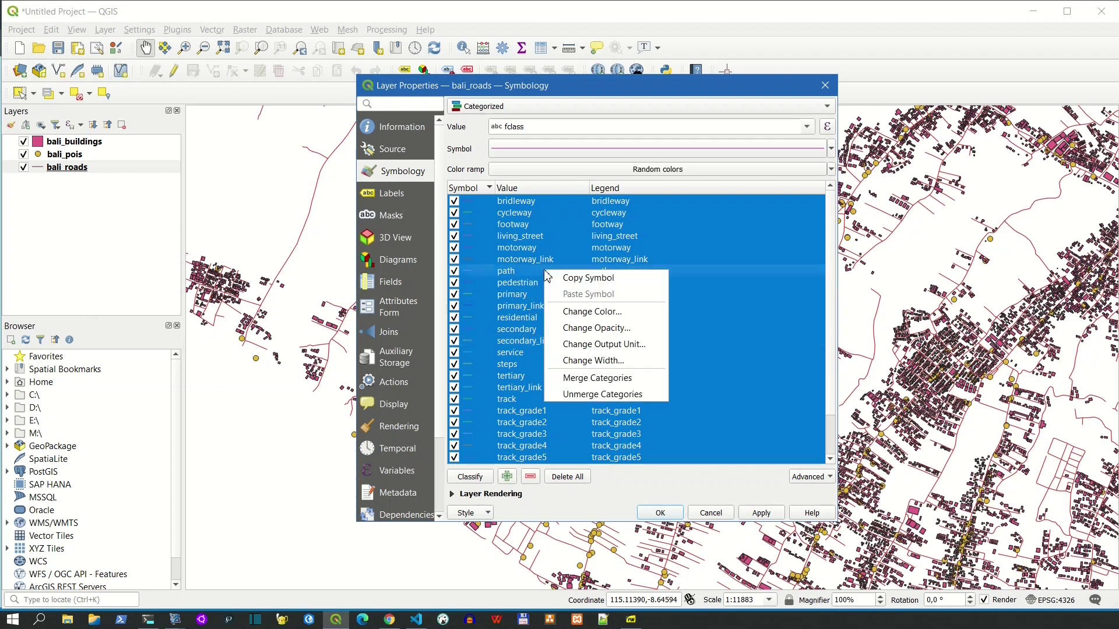
pyautogui.click(573, 312)
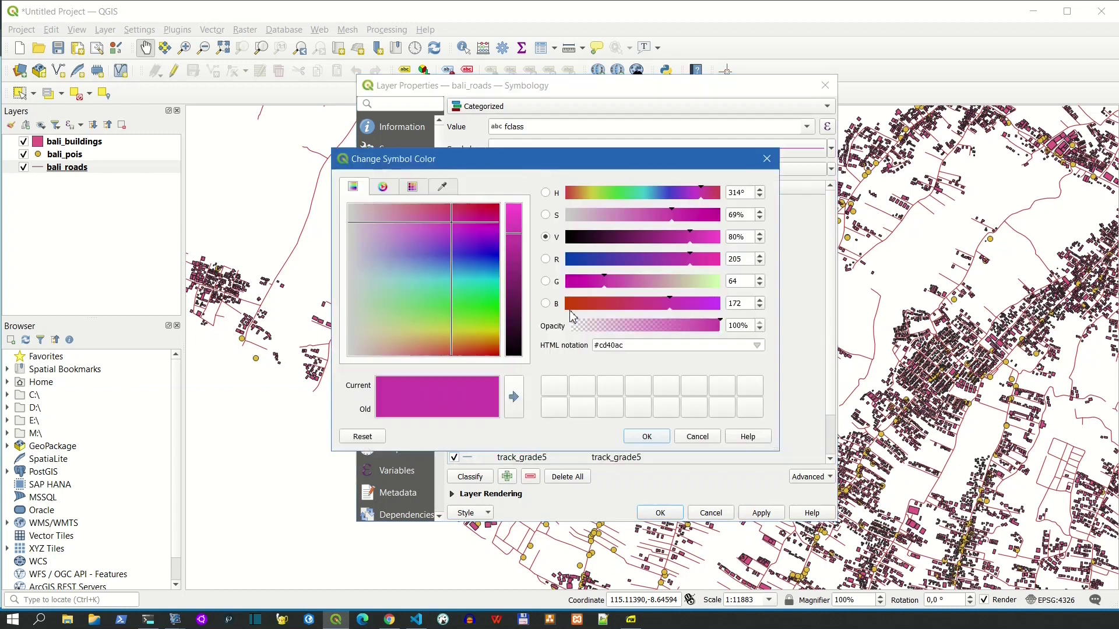
pyautogui.moveTo(359, 320); pyautogui.dragTo(370, 324)
pyautogui.moveTo(375, 318); pyautogui.dragTo(380, 323)
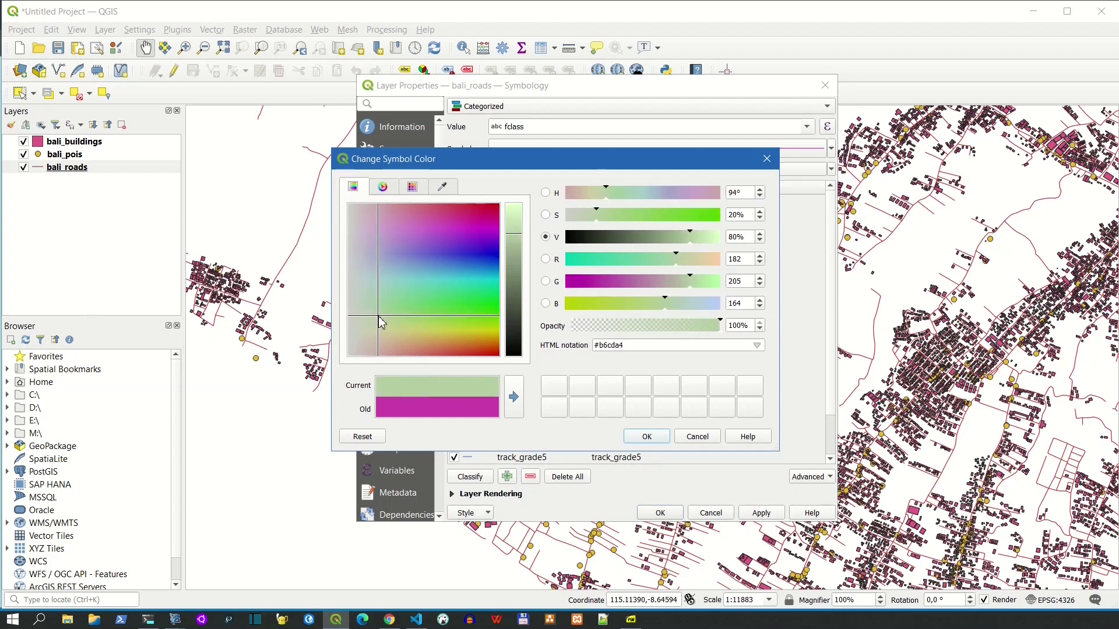
pyautogui.moveTo(380, 323); pyautogui.dragTo(383, 315)
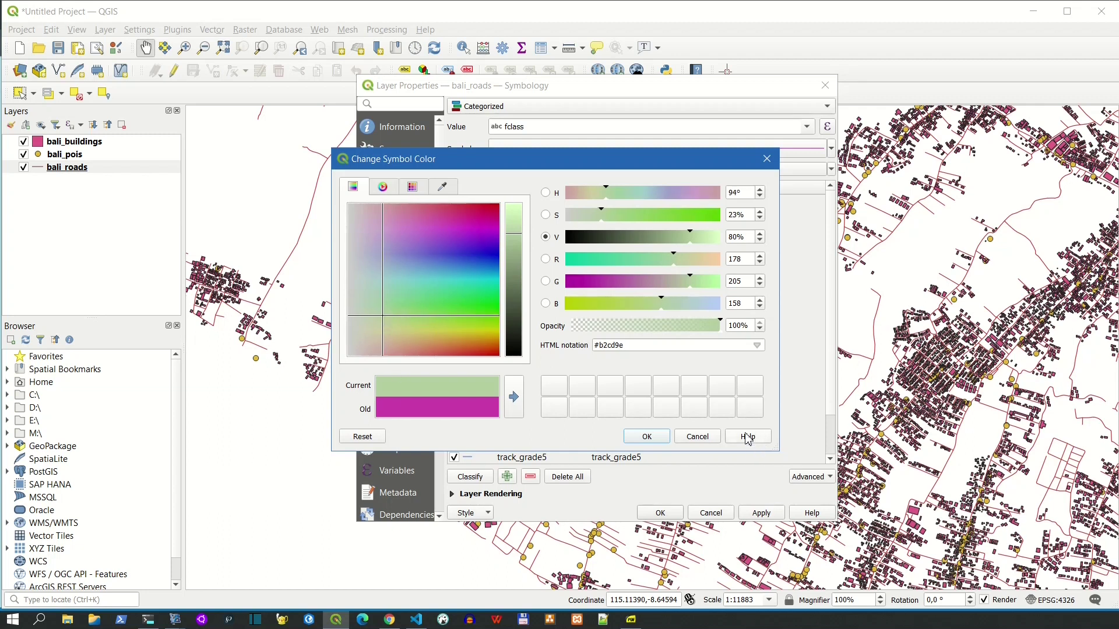
pyautogui.click(647, 437)
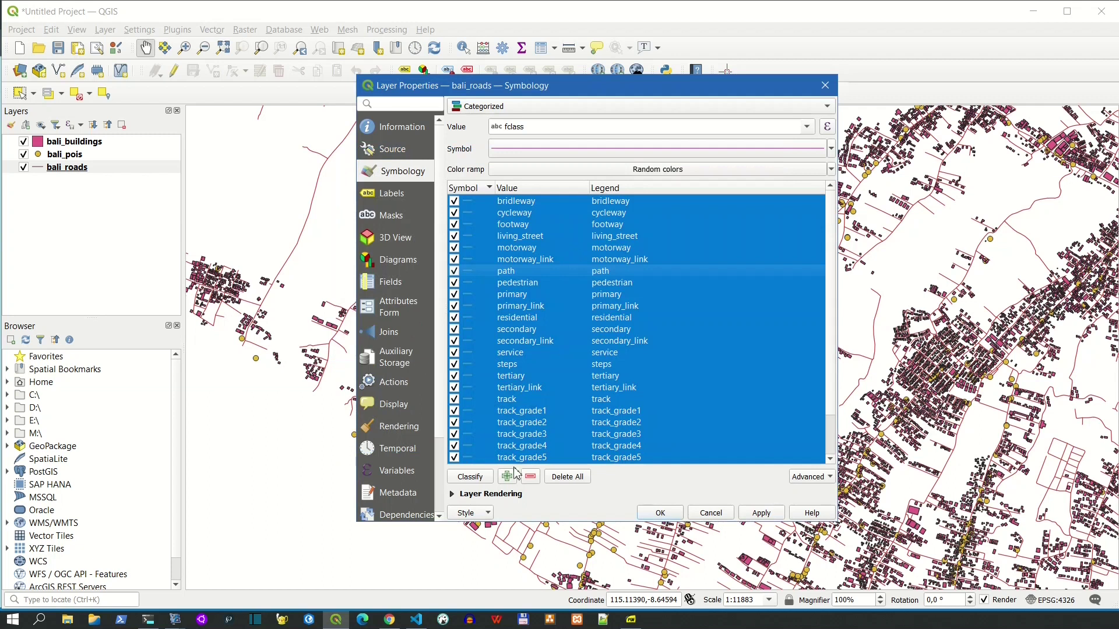
pyautogui.click(759, 513)
# Step: Accept the bali_roads layer properties and hide the bali_pois and bali_buildings layers
pyautogui.click(24, 155)
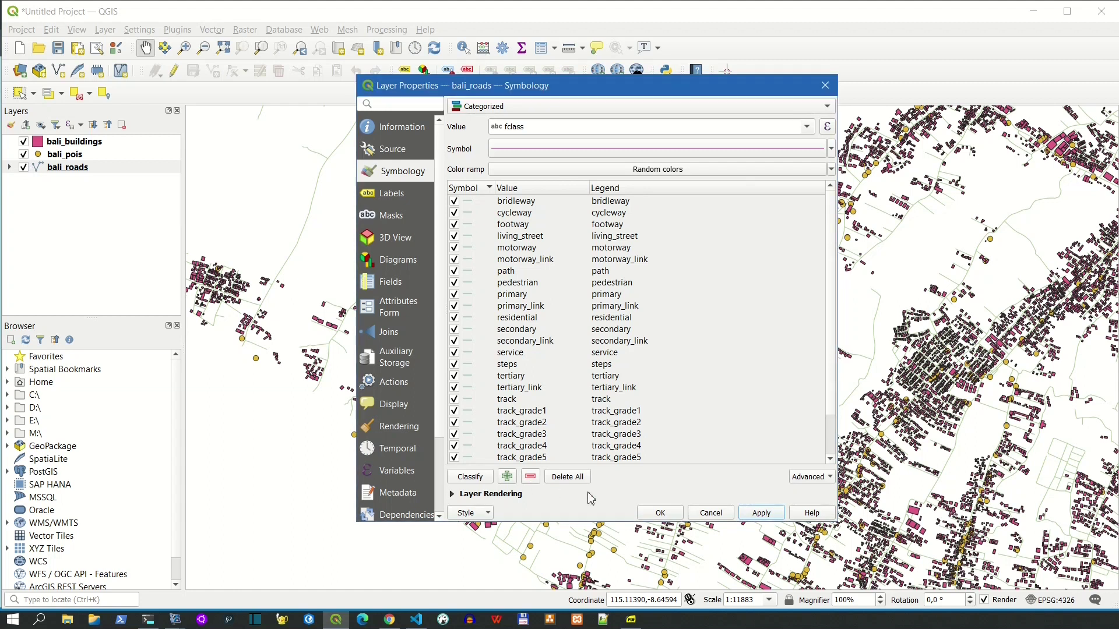
pyautogui.click(661, 512)
pyautogui.click(23, 154)
pyautogui.click(24, 141)
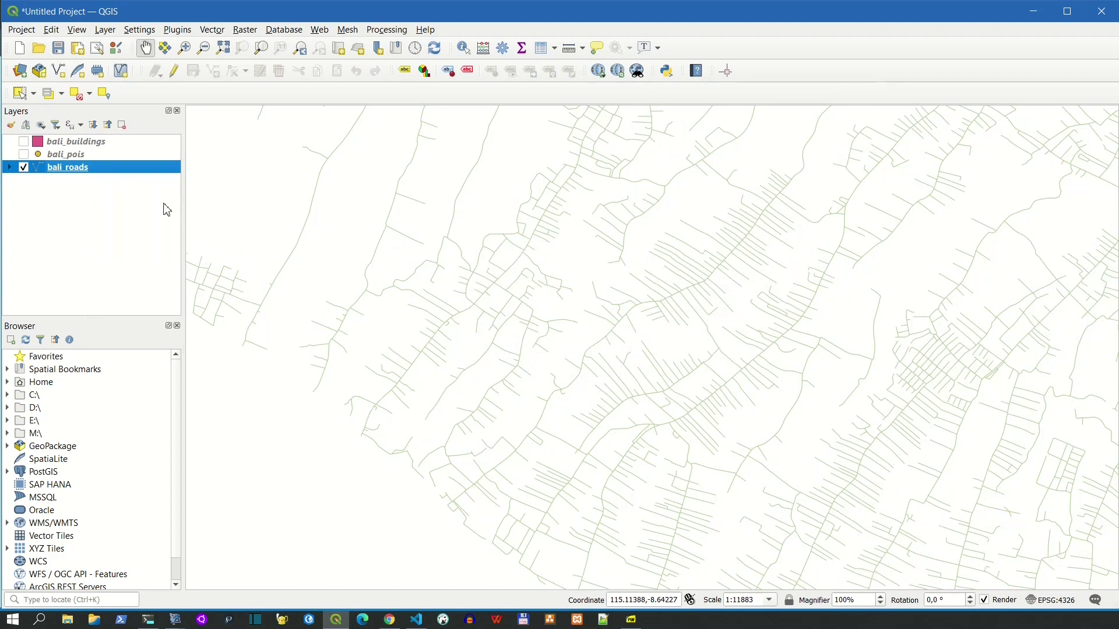
# Step: Set the simple line color of the bali_roads motorway category to orange #ffac09
pyautogui.doubleClick(68, 168)
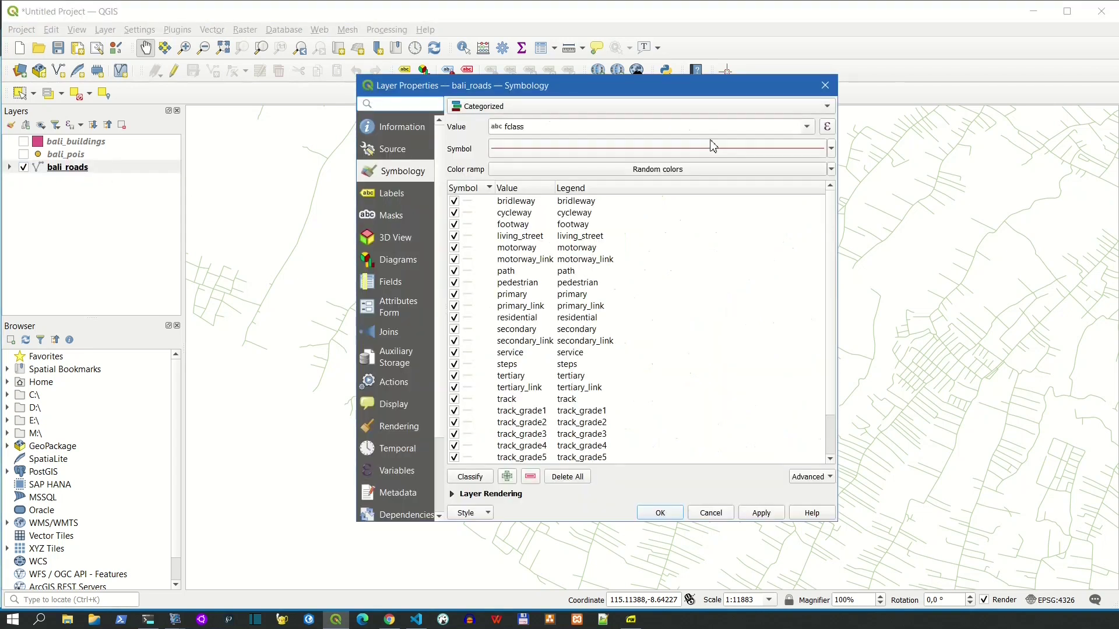
pyautogui.doubleClick(467, 251)
pyautogui.click(736, 180)
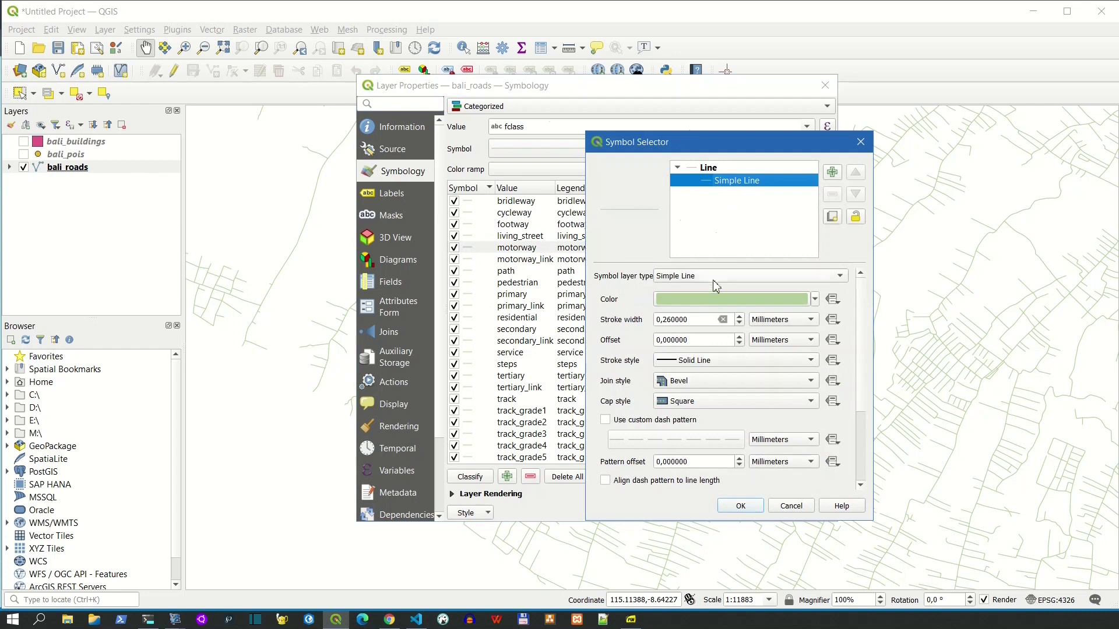
pyautogui.click(716, 303)
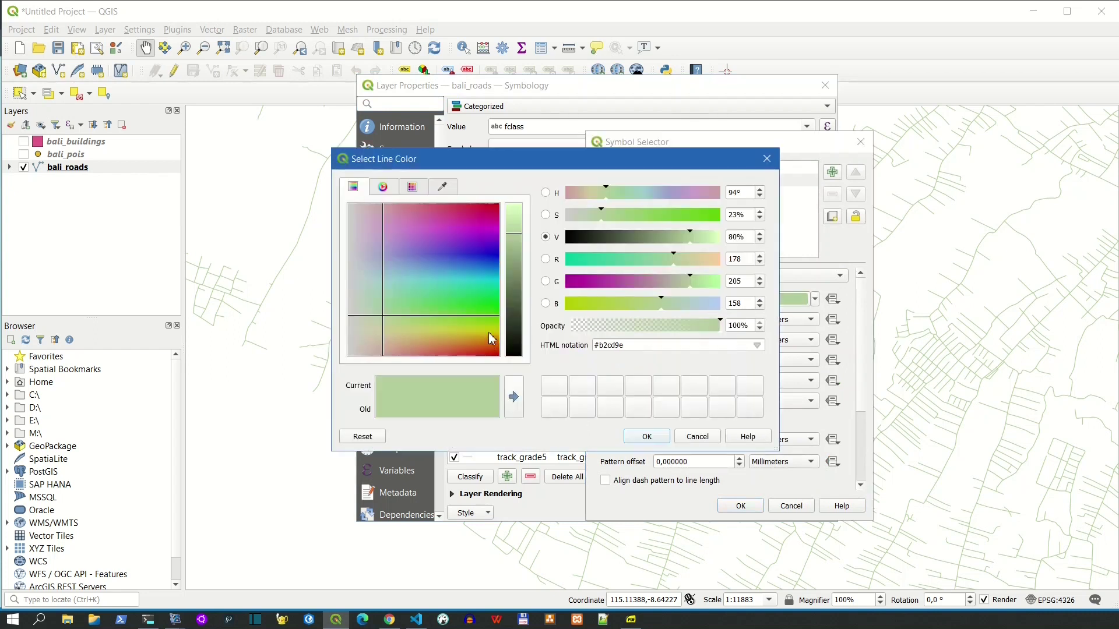
pyautogui.click(490, 339)
pyautogui.moveTo(687, 270); pyautogui.dragTo(726, 265)
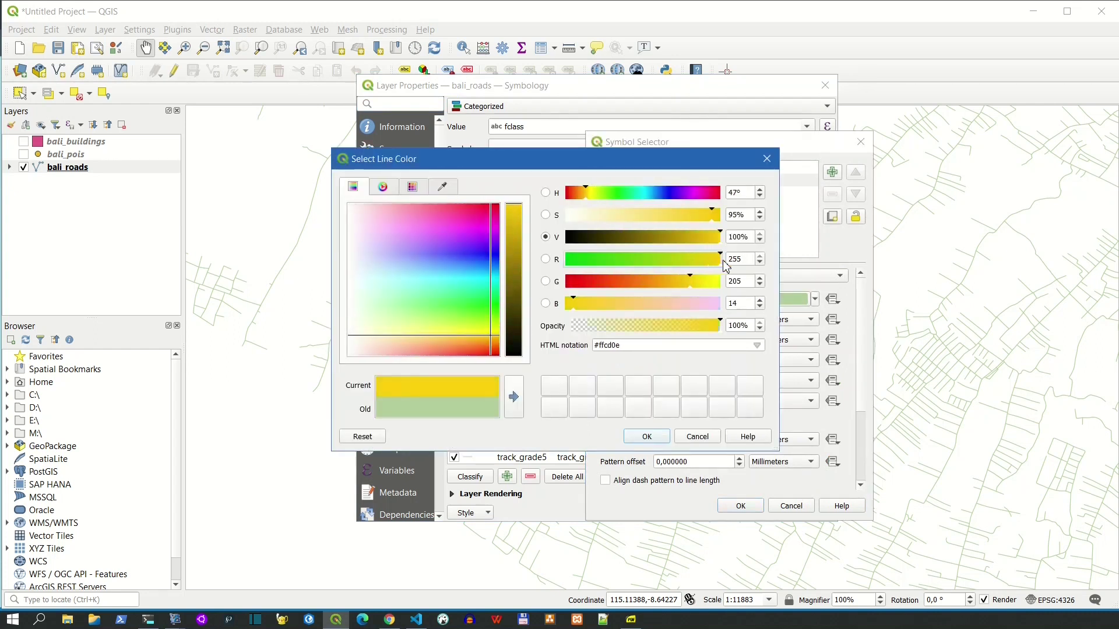
pyautogui.click(571, 305)
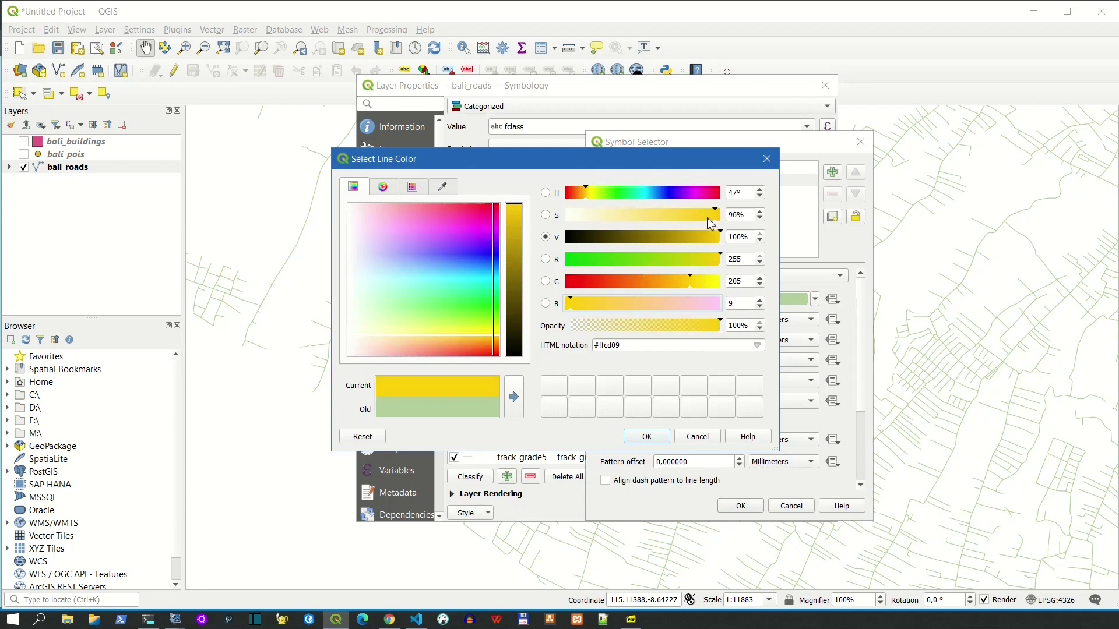
pyautogui.moveTo(659, 282); pyautogui.dragTo(670, 281)
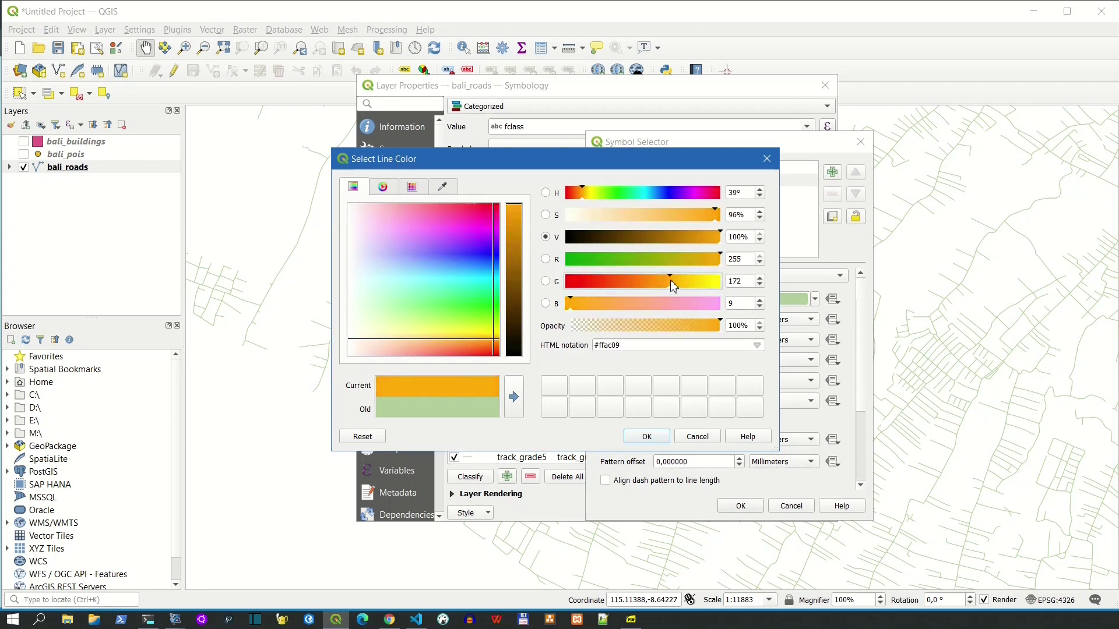
pyautogui.click(646, 436)
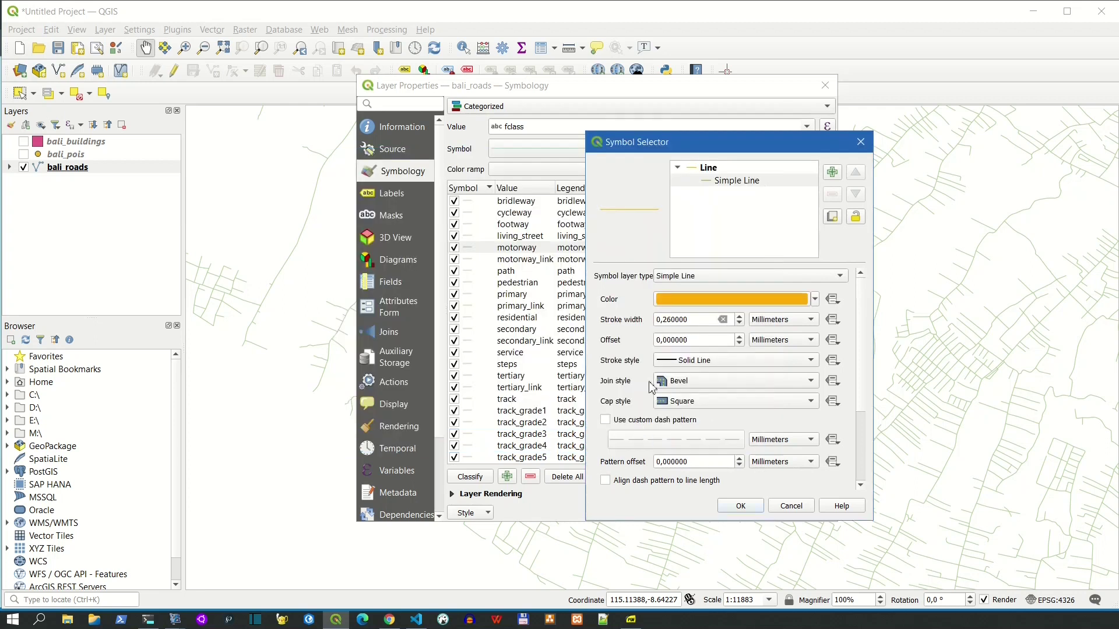
# Step: Set the motorway line's stroke width to 2 millimeters and accept the symbol
pyautogui.moveTo(710, 321); pyautogui.dragTo(637, 317)
pyautogui.write('4')
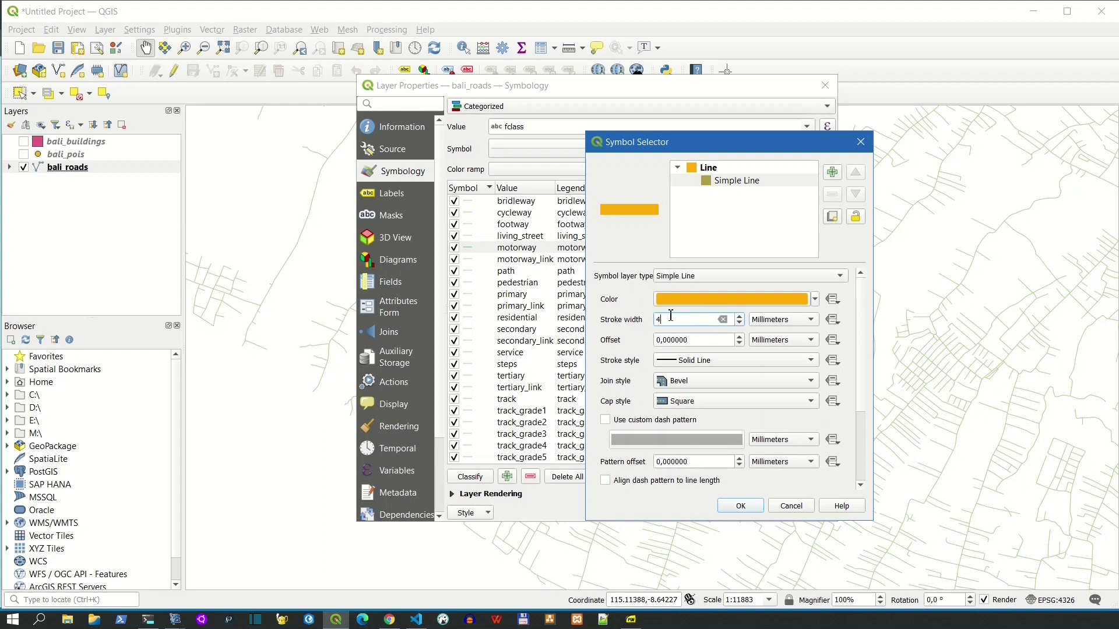
pyautogui.write('3')
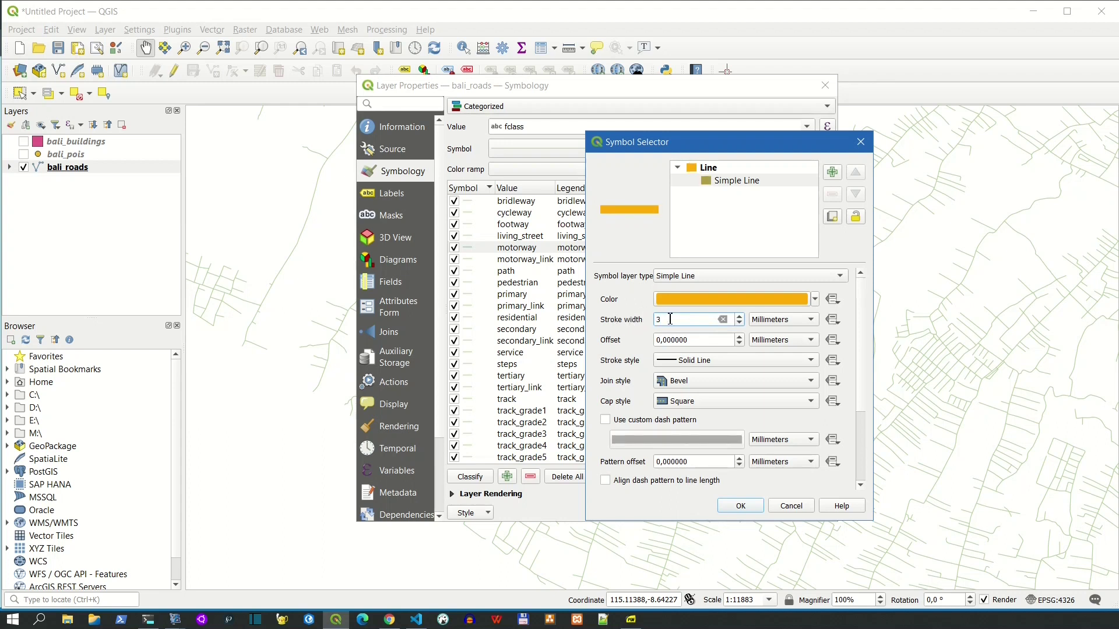
pyautogui.write('2')
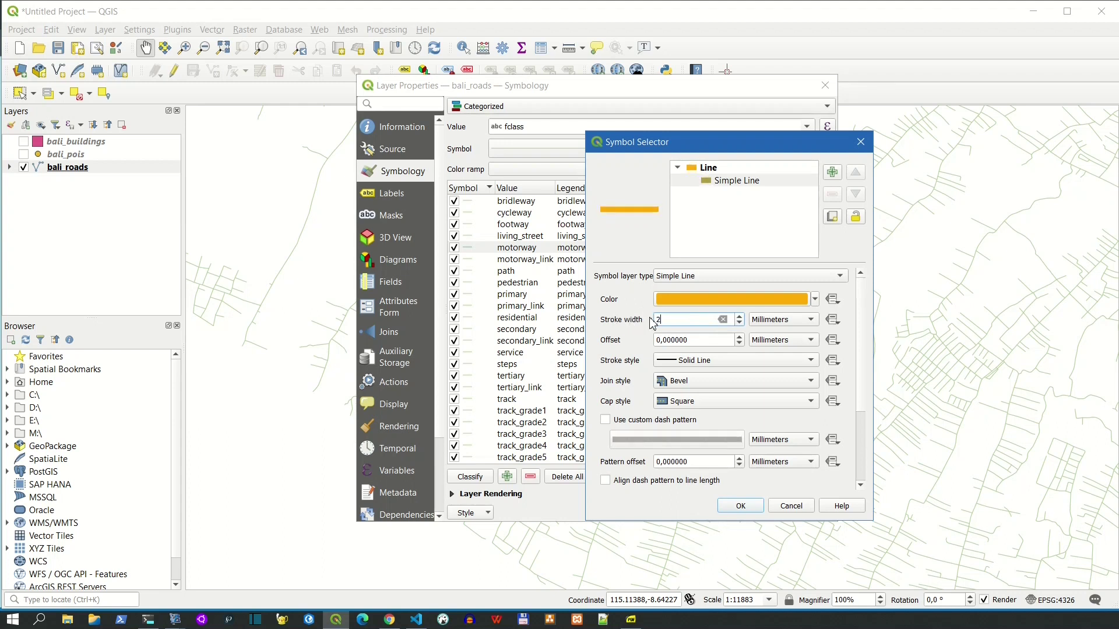
pyautogui.click(747, 507)
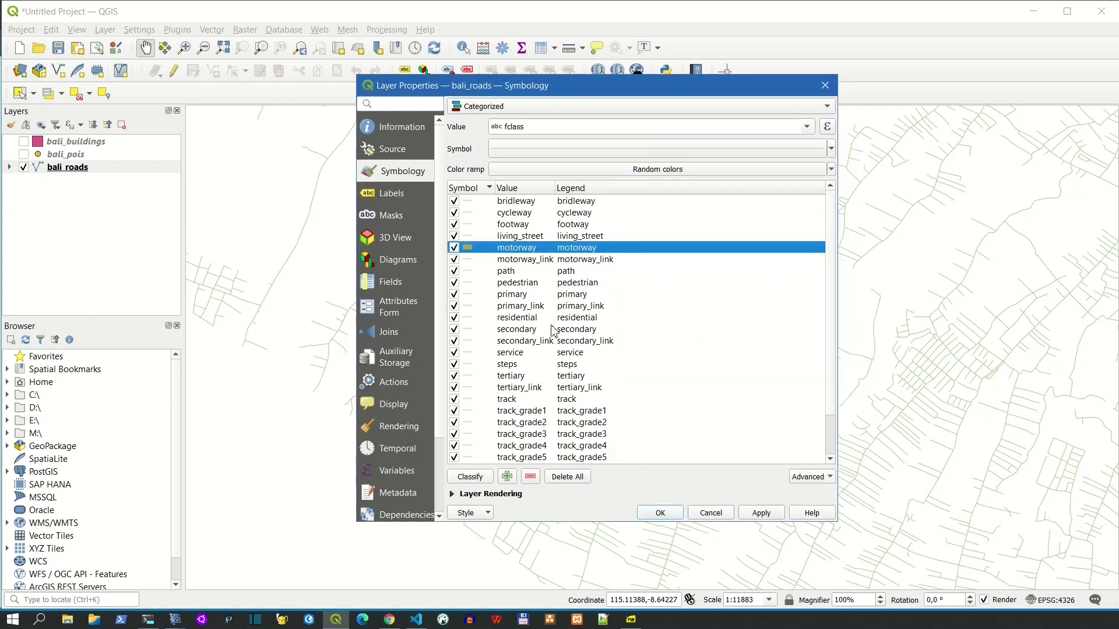
# Step: Set the simple line color of the primary category to red #e23a28 with 94% opacity
pyautogui.doubleClick(484, 296)
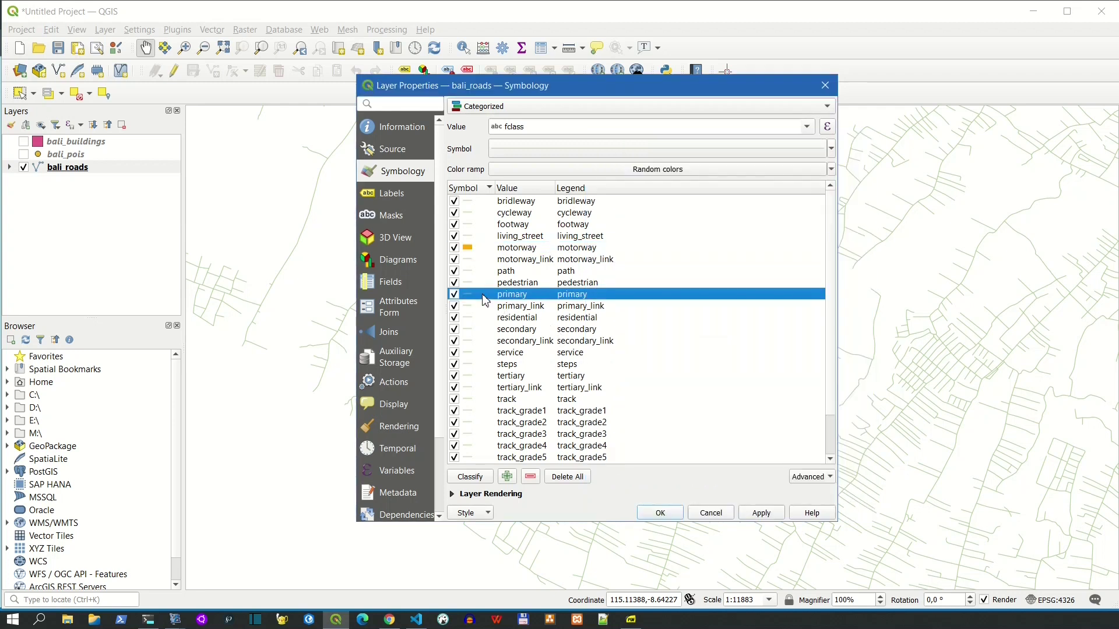
pyautogui.click(730, 182)
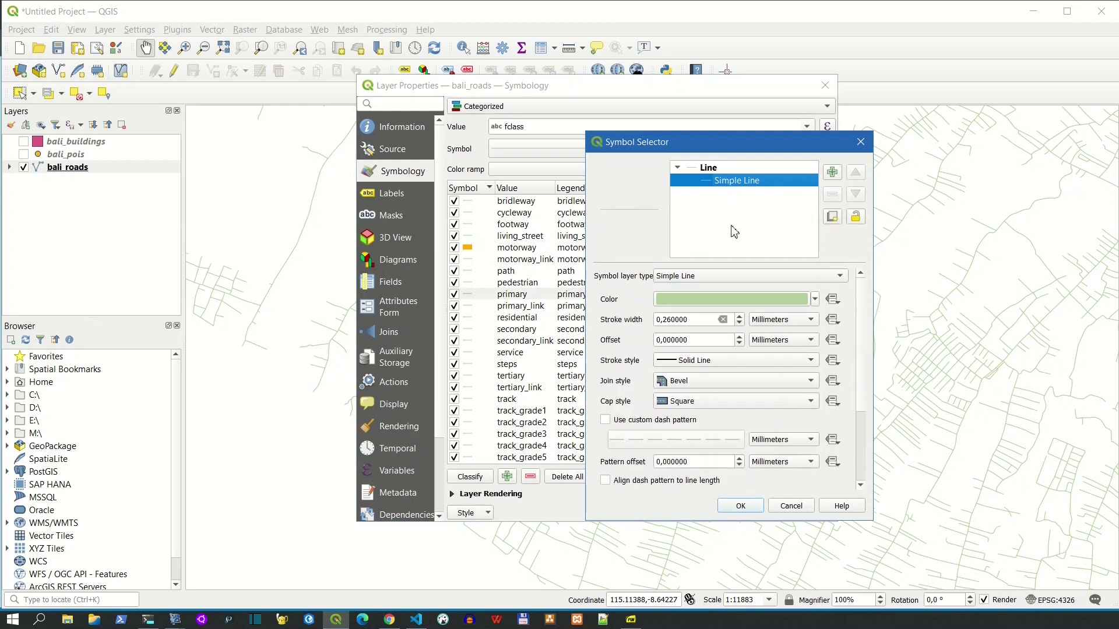
pyautogui.click(739, 300)
pyautogui.click(631, 288)
pyautogui.moveTo(500, 352); pyautogui.dragTo(482, 357)
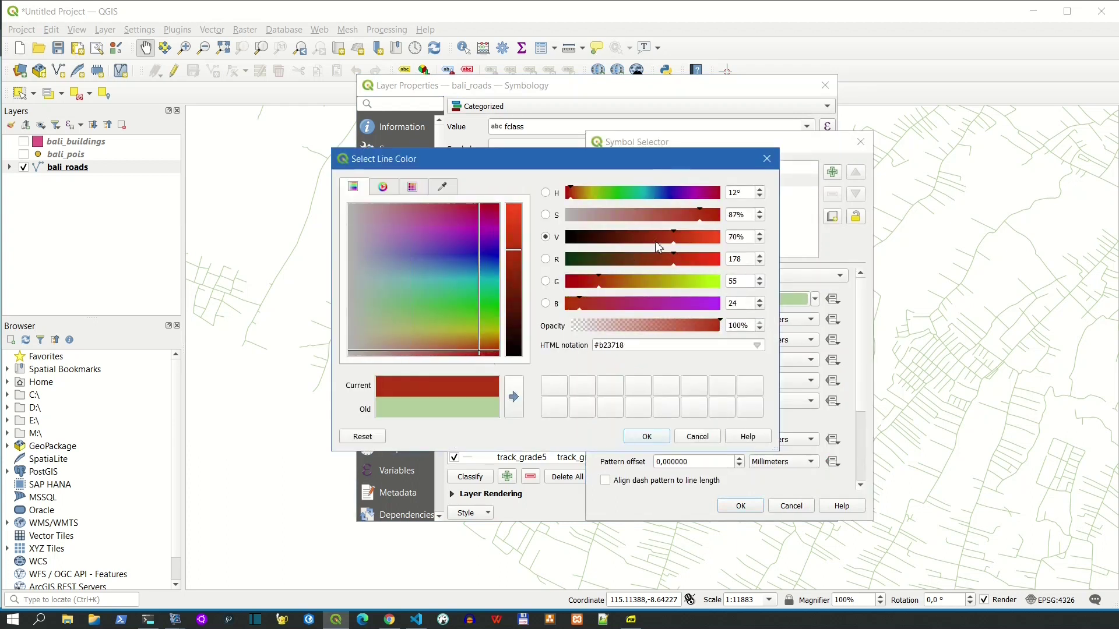
pyautogui.moveTo(694, 240); pyautogui.dragTo(706, 240)
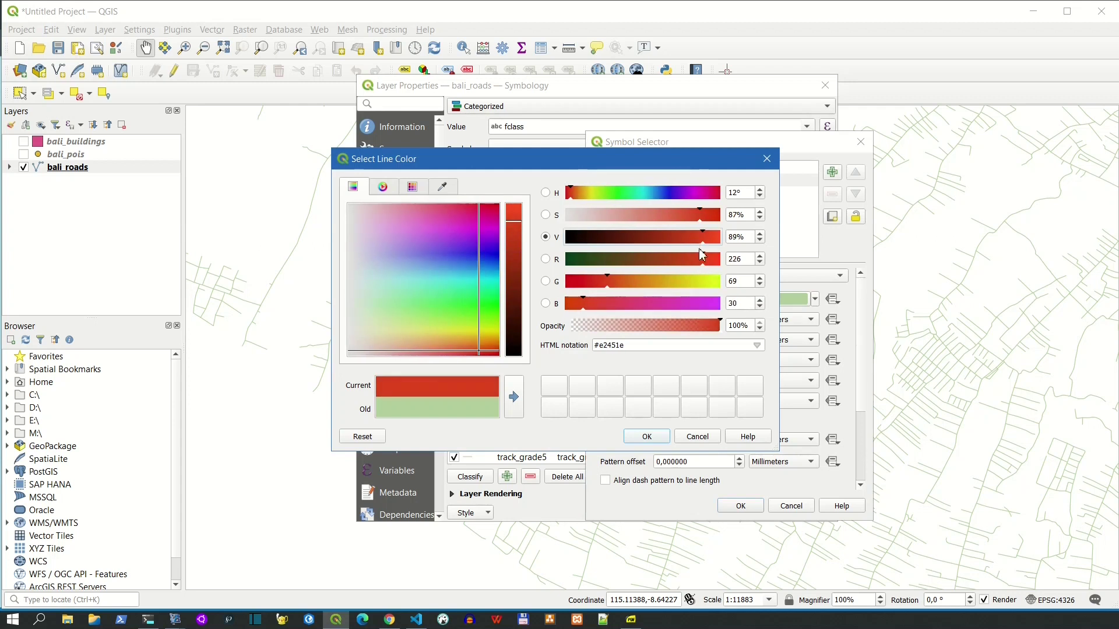
pyautogui.click(598, 287)
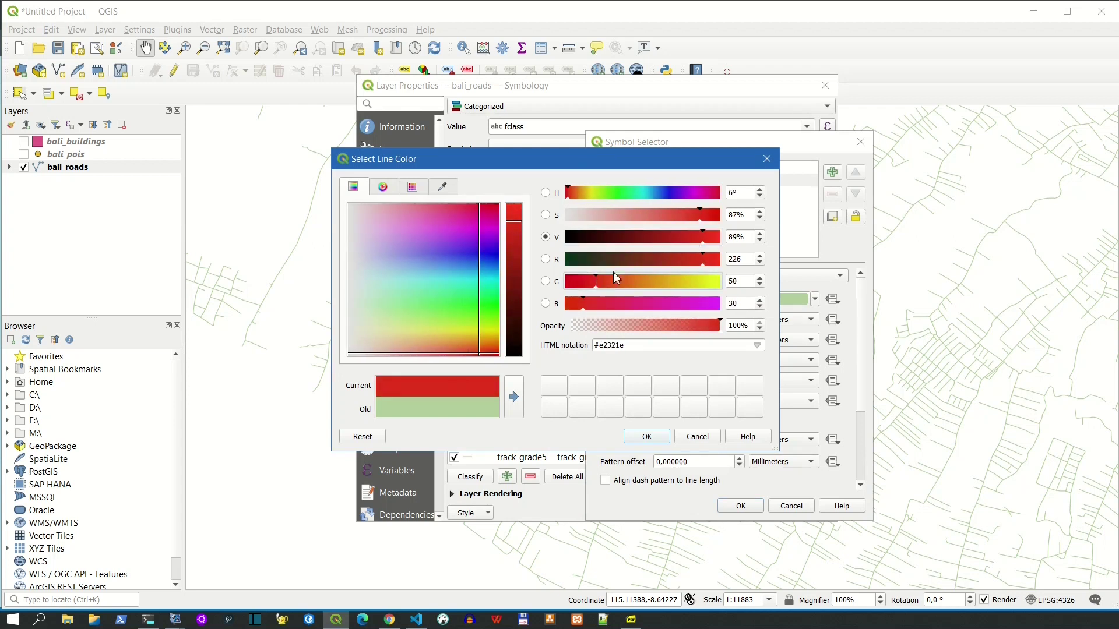
pyautogui.moveTo(697, 227); pyautogui.dragTo(693, 228)
pyautogui.click(713, 327)
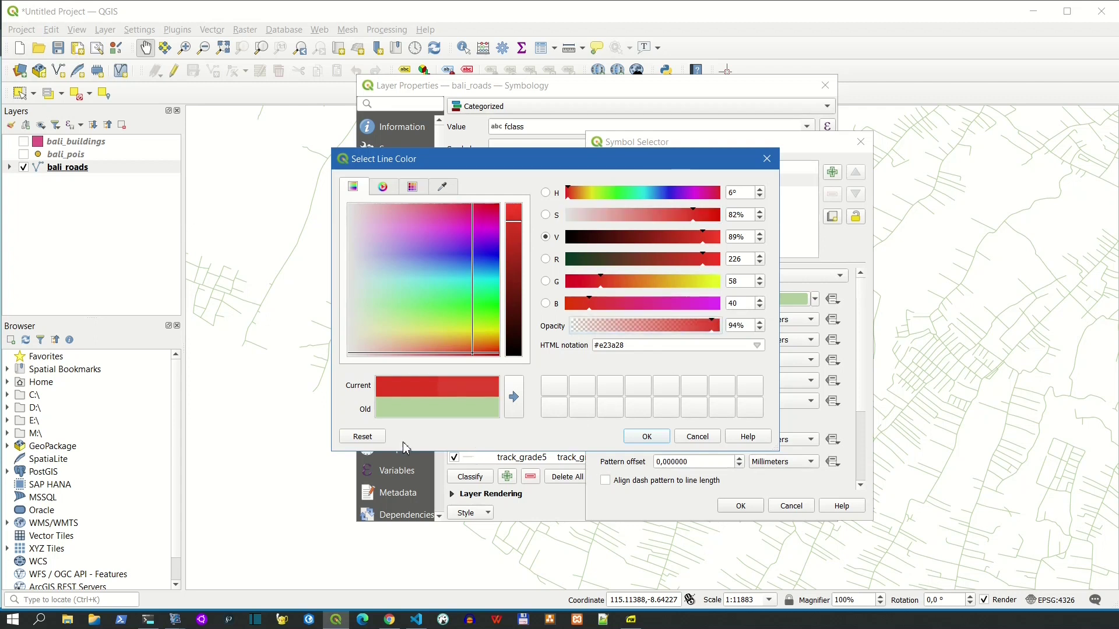
pyautogui.click(646, 437)
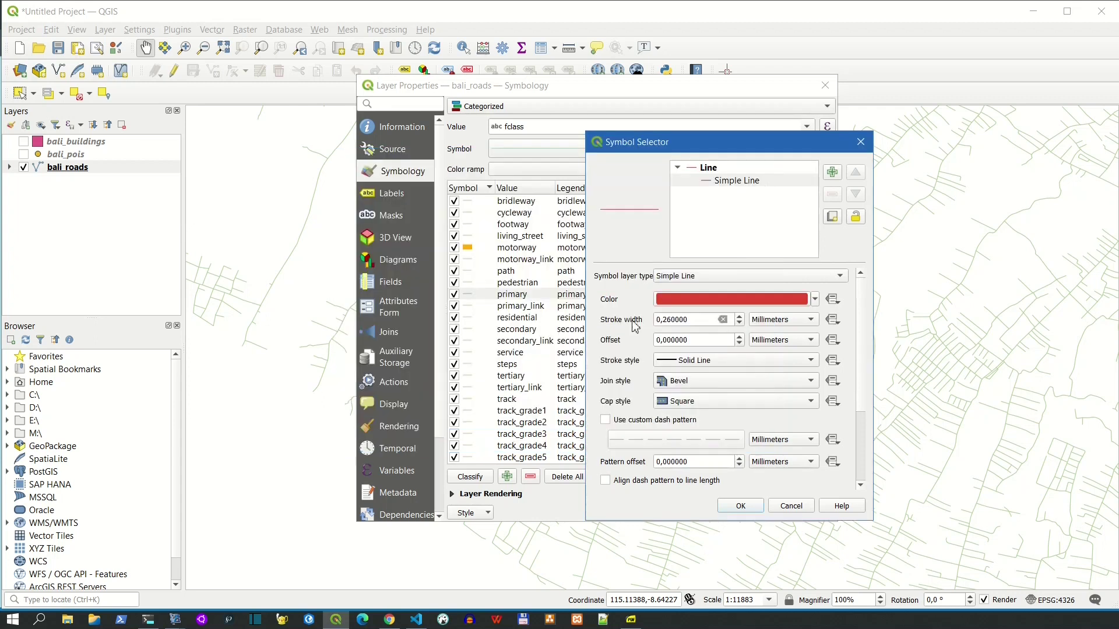
# Step: Set the primary line's stroke width to 1.5 millimeters and accept the symbol
pyautogui.press('Tab')
pyautogui.write('1.5')
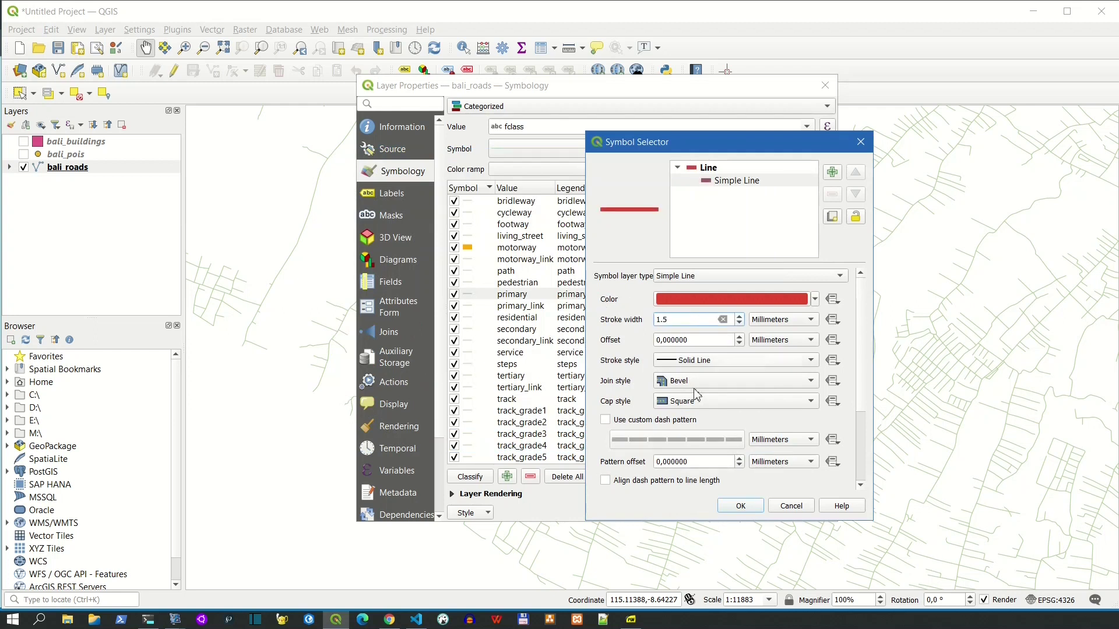
pyautogui.click(740, 506)
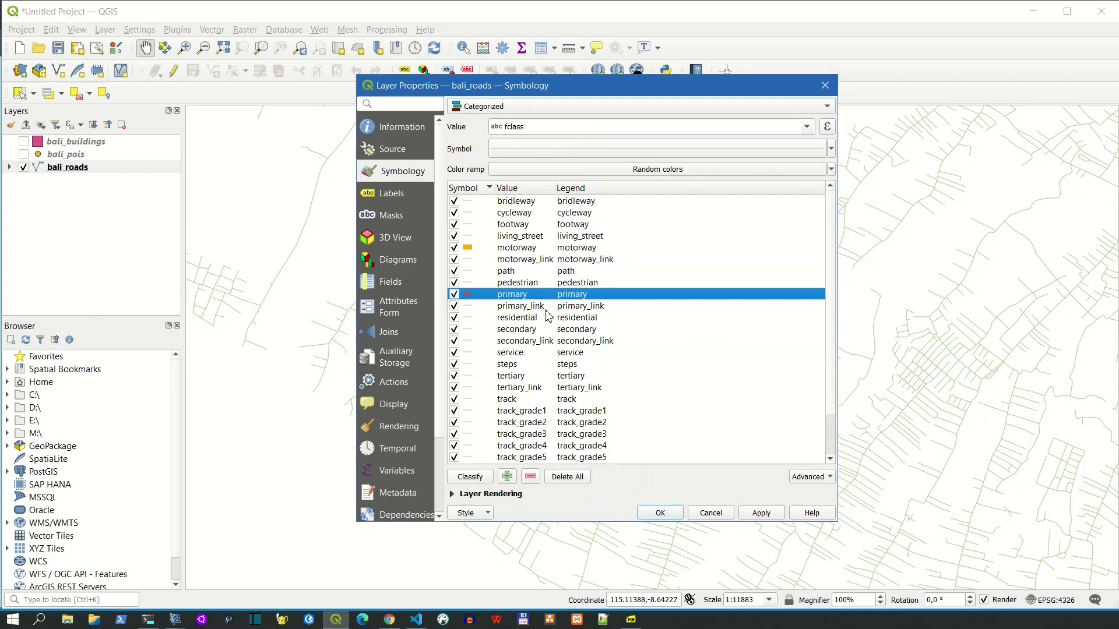
# Step: Set the simple line color of the secondary category to blue #3347cc with 91% opacity
pyautogui.doubleClick(515, 330)
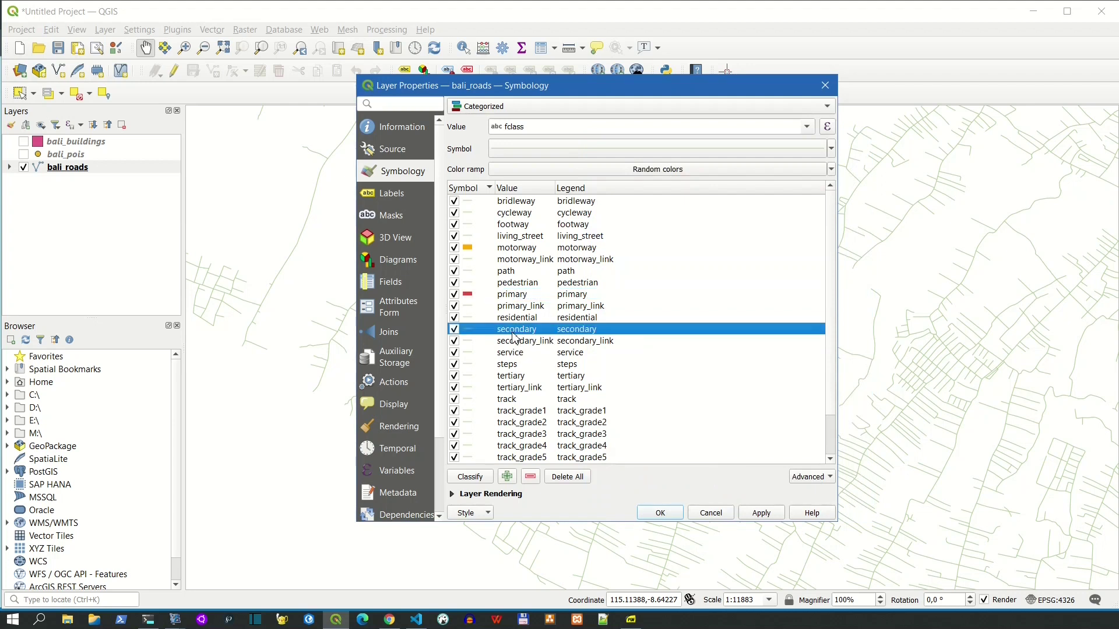
pyautogui.doubleClick(481, 330)
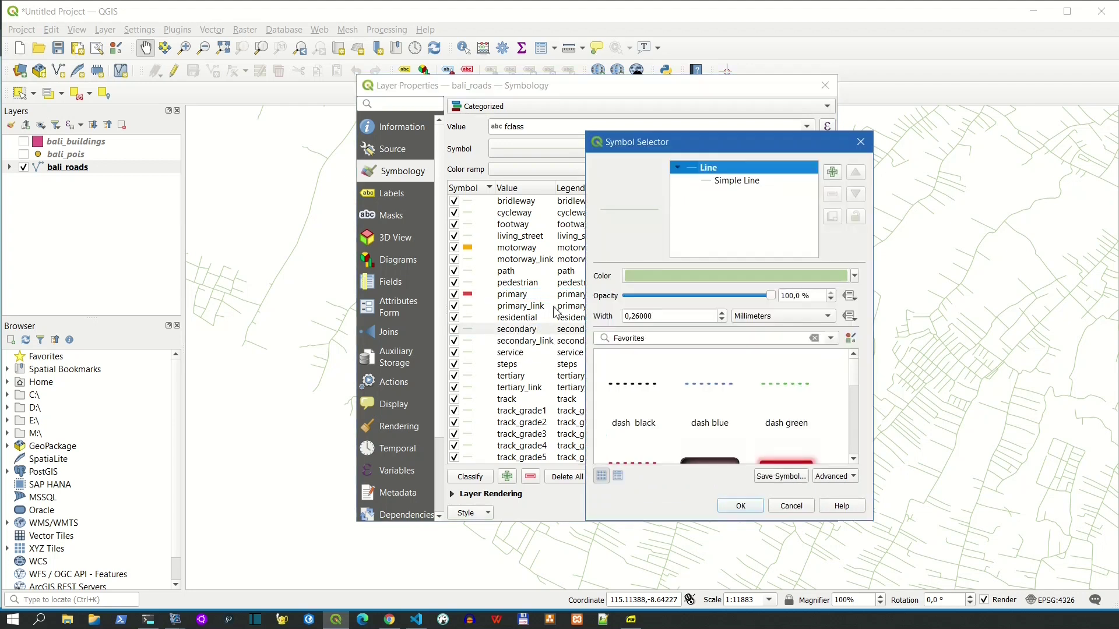
pyautogui.click(727, 182)
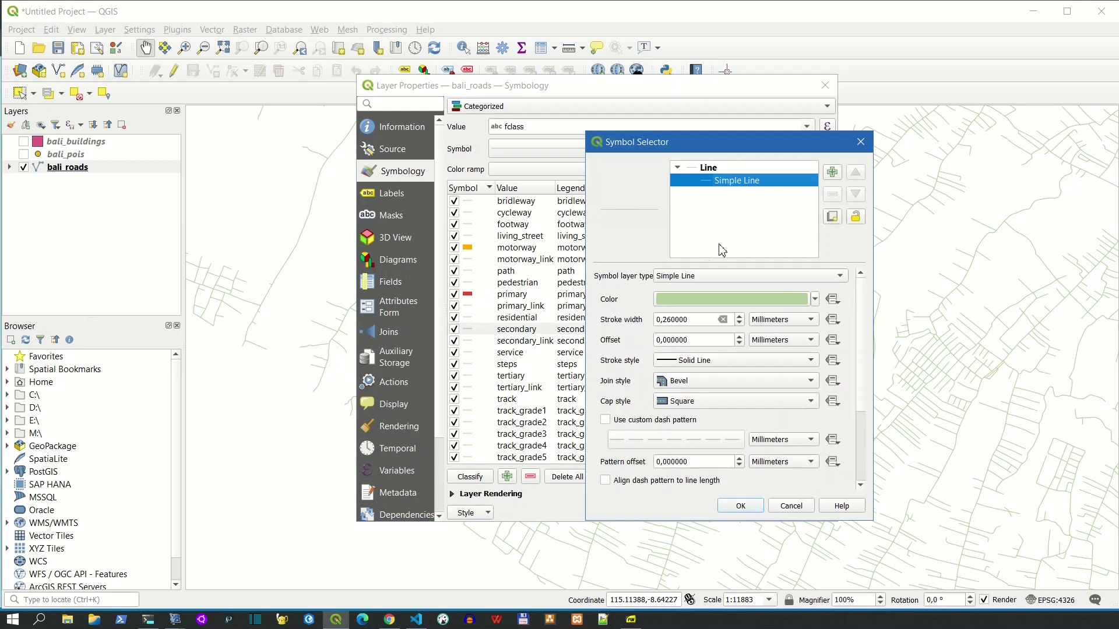
pyautogui.click(720, 300)
pyautogui.moveTo(491, 260); pyautogui.dragTo(483, 261)
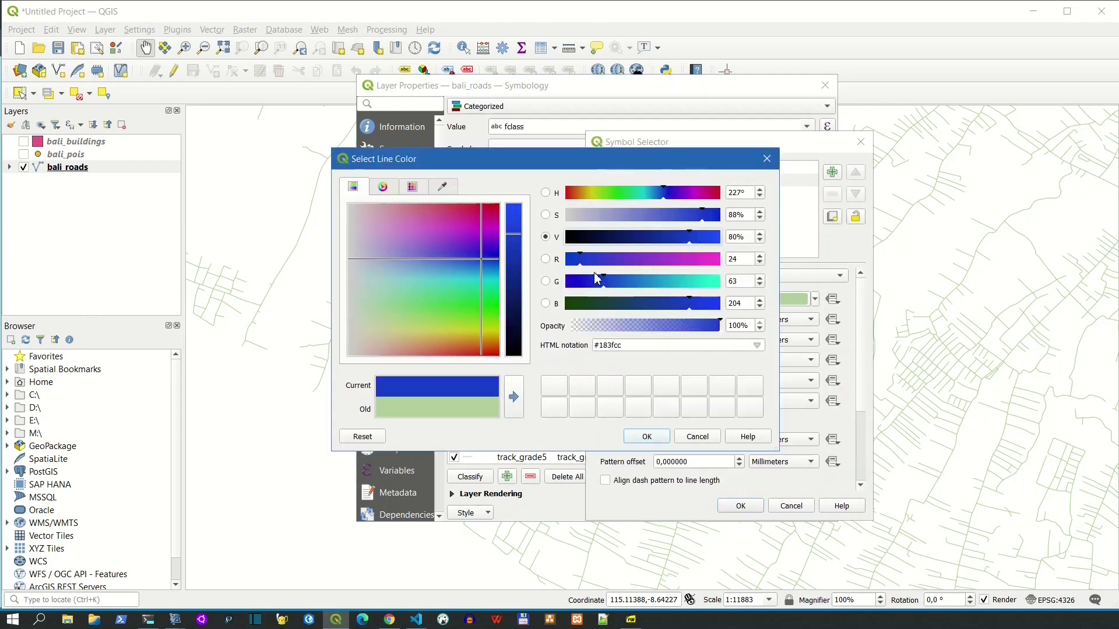
pyautogui.click(596, 259)
pyautogui.click(598, 260)
pyautogui.click(609, 282)
pyautogui.click(708, 326)
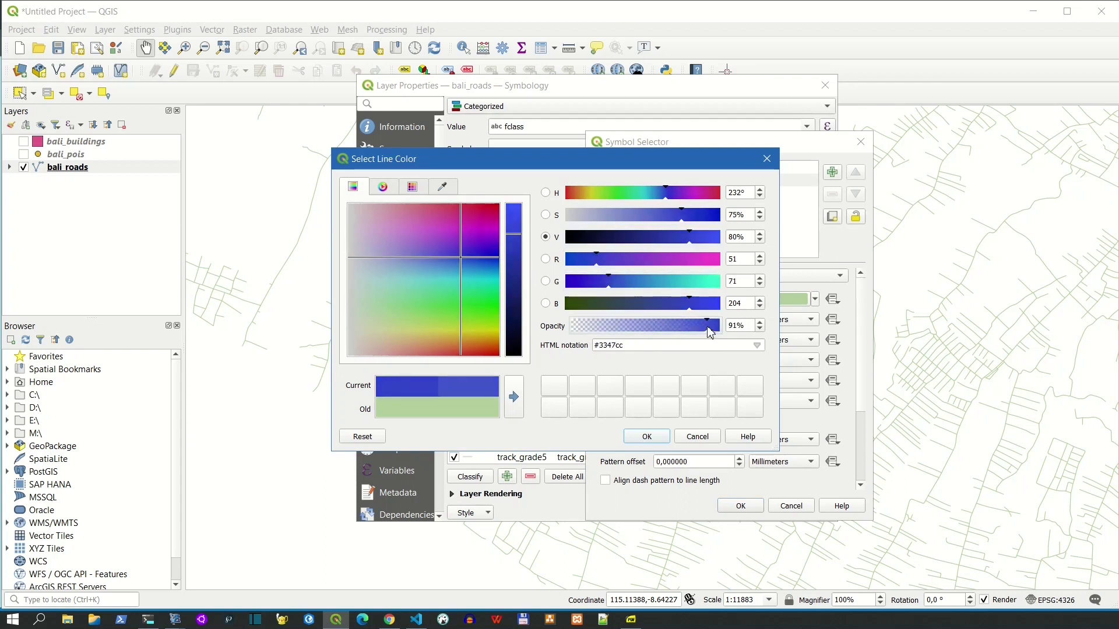
pyautogui.click(646, 436)
# Step: Set the secondary line's stroke width to 1 millimeter and accept the symbol
pyautogui.moveTo(692, 321); pyautogui.dragTo(641, 310)
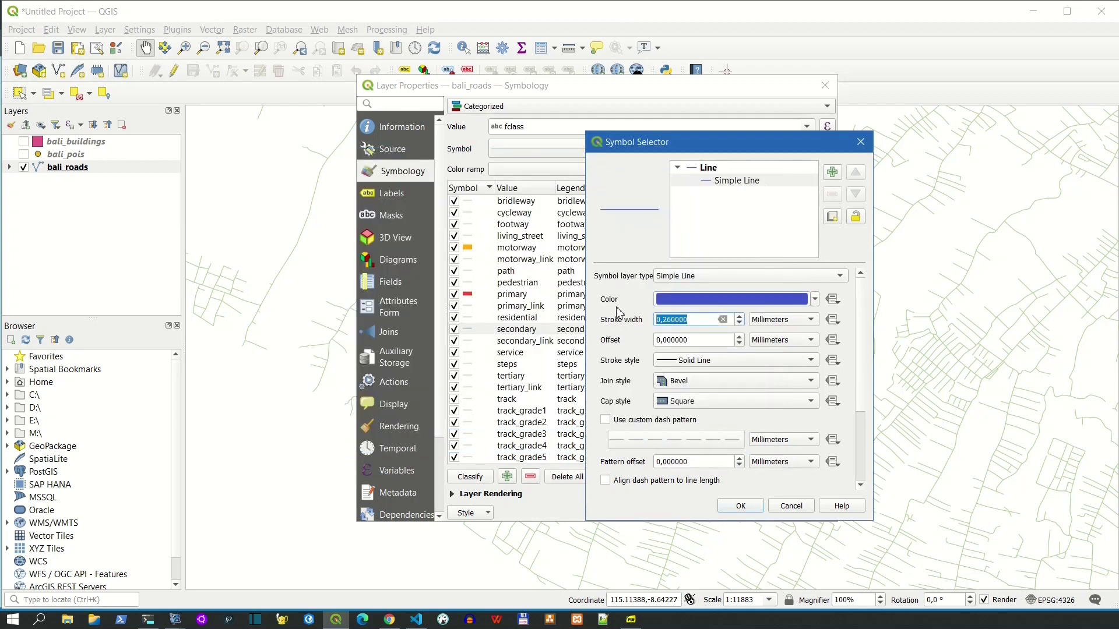
pyautogui.write('1')
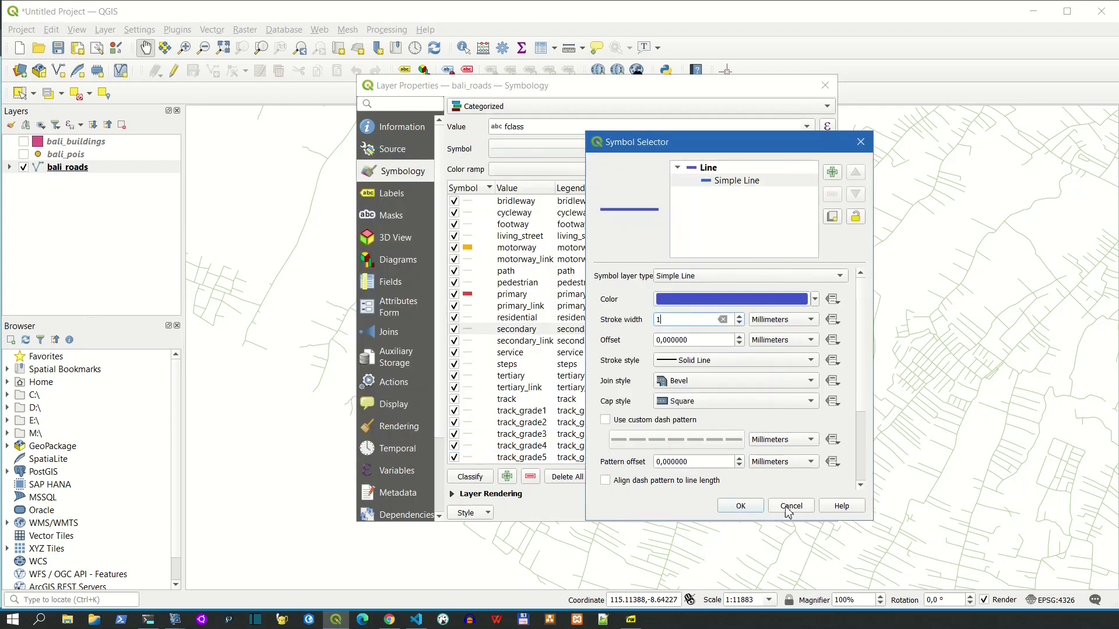
pyautogui.click(741, 507)
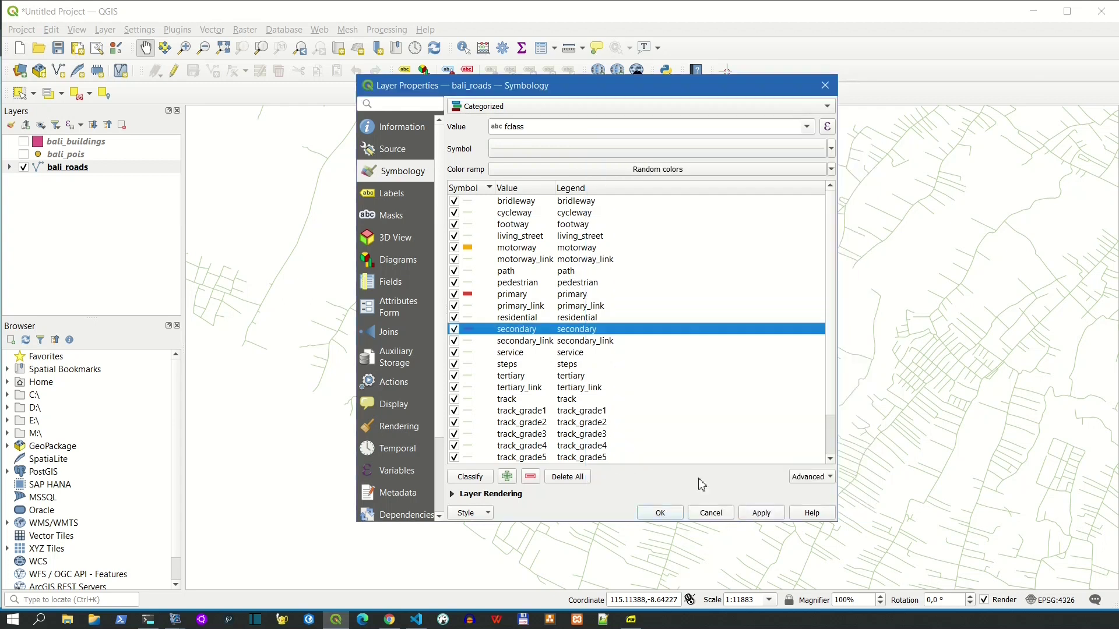
# Step: Set the simple line color of the tertiary category to green #11975c
pyautogui.click(509, 379)
pyautogui.doubleClick(471, 379)
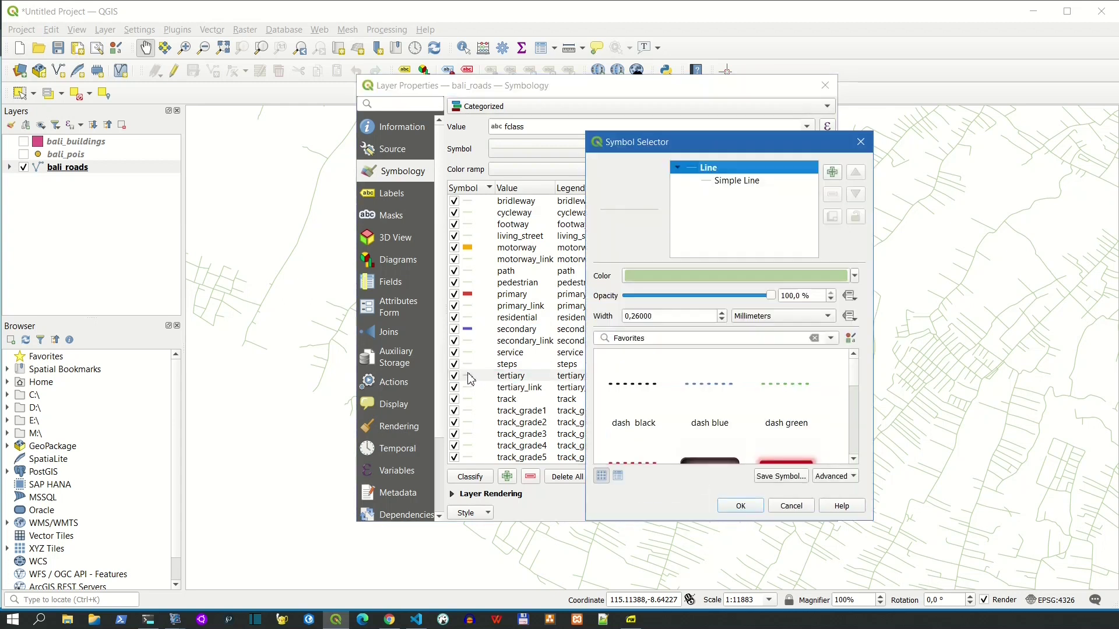
pyautogui.click(722, 181)
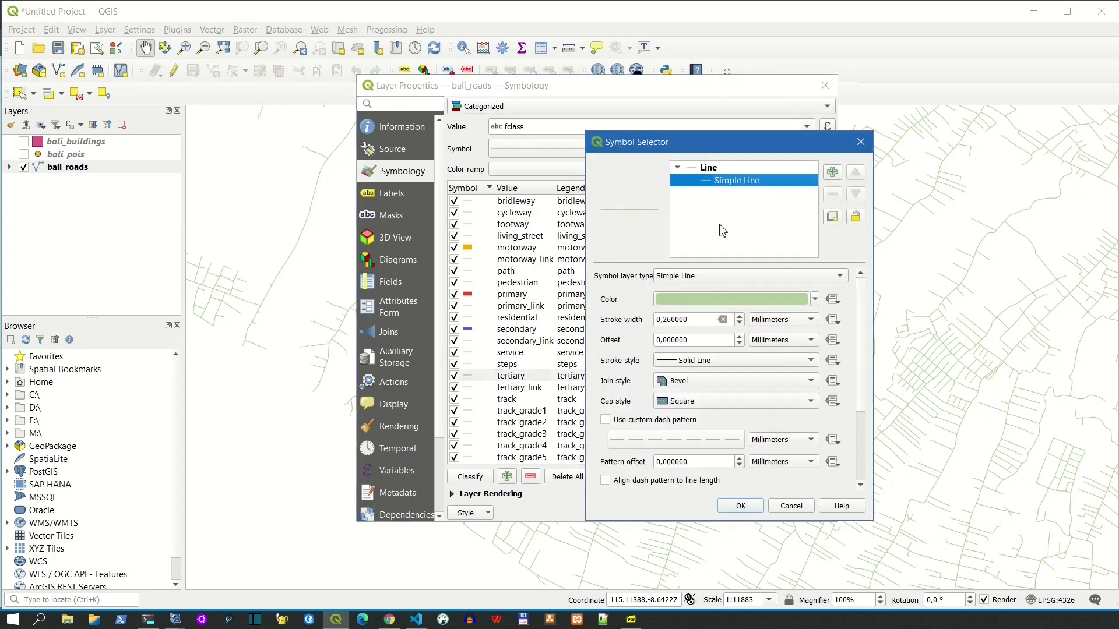
pyautogui.click(718, 299)
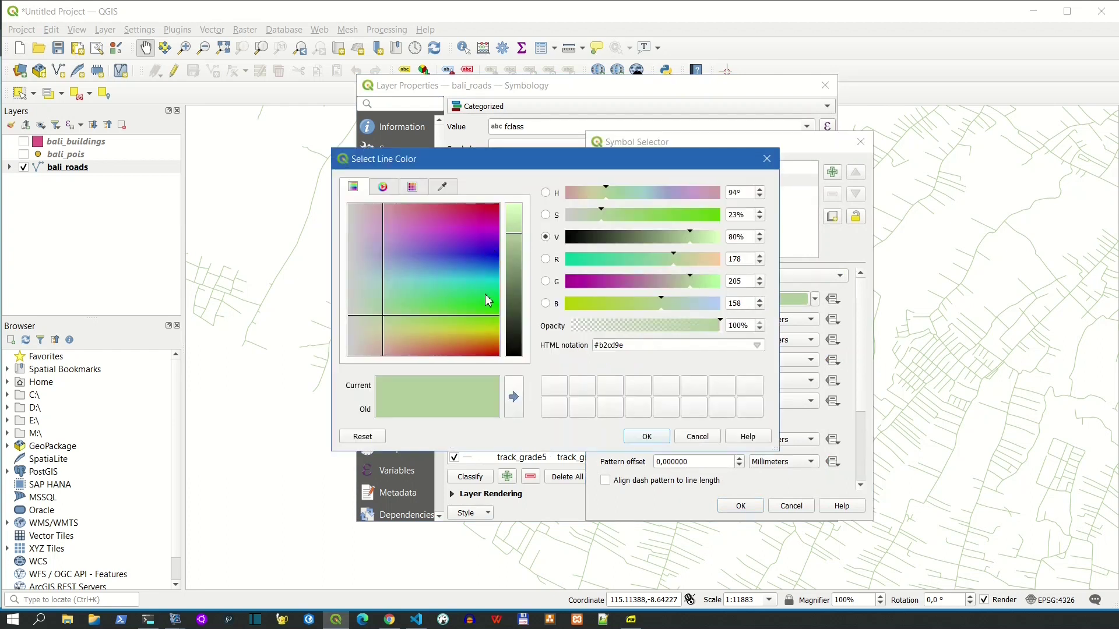
pyautogui.click(488, 300)
pyautogui.moveTo(617, 282); pyautogui.dragTo(660, 286)
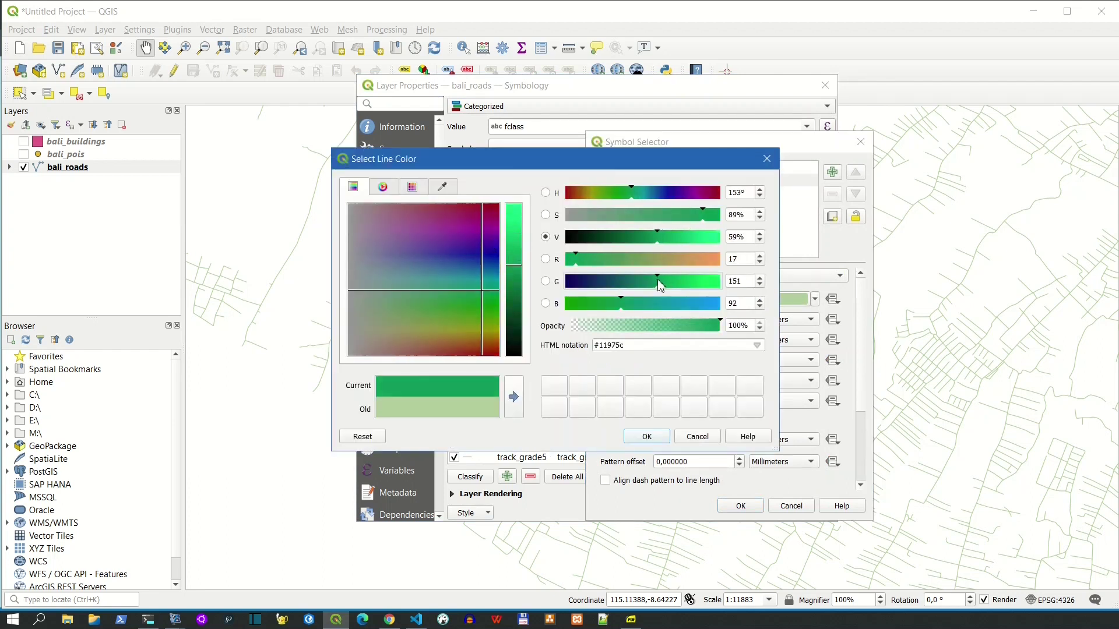
pyautogui.click(647, 438)
# Step: Set the tertiary line's stroke width to 0.75 millimeters and accept the symbol
pyautogui.moveTo(697, 324); pyautogui.dragTo(614, 312)
pyautogui.write('0.75')
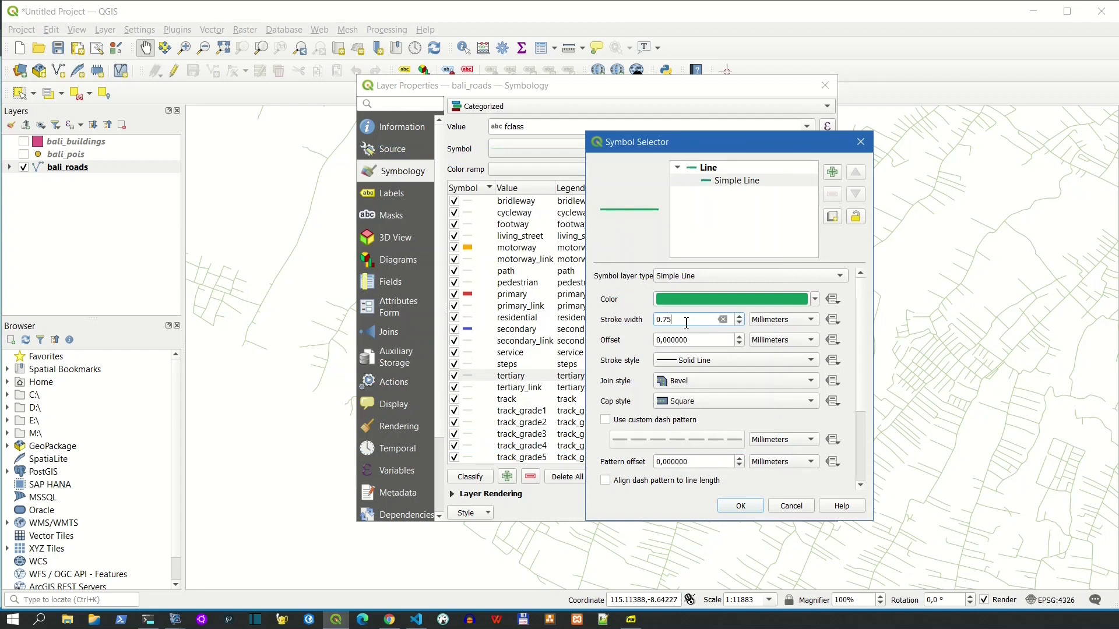
pyautogui.click(735, 508)
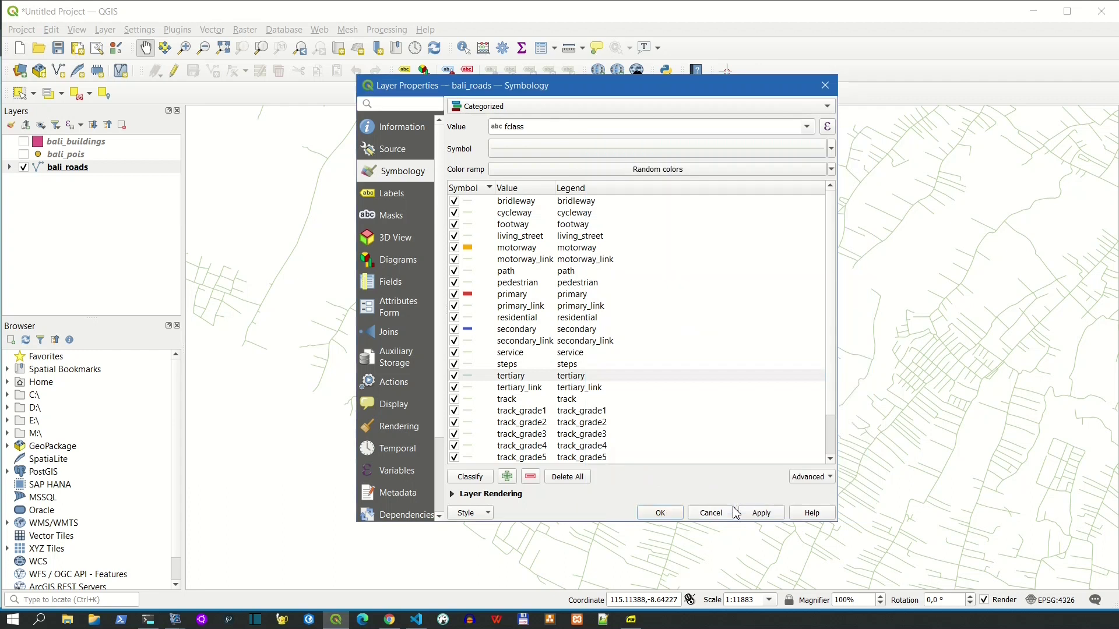
# Step: Apply the categorized road styling to the bali_roads layer, close its properties and review the road classes on the map
pyautogui.click(493, 329)
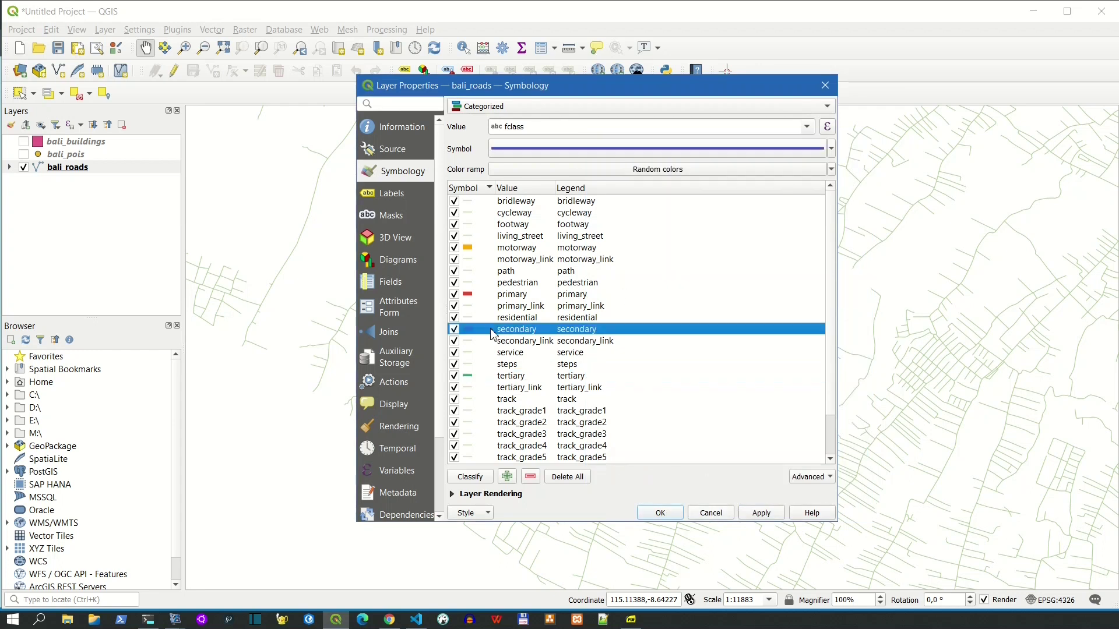
pyautogui.click(760, 514)
pyautogui.click(658, 515)
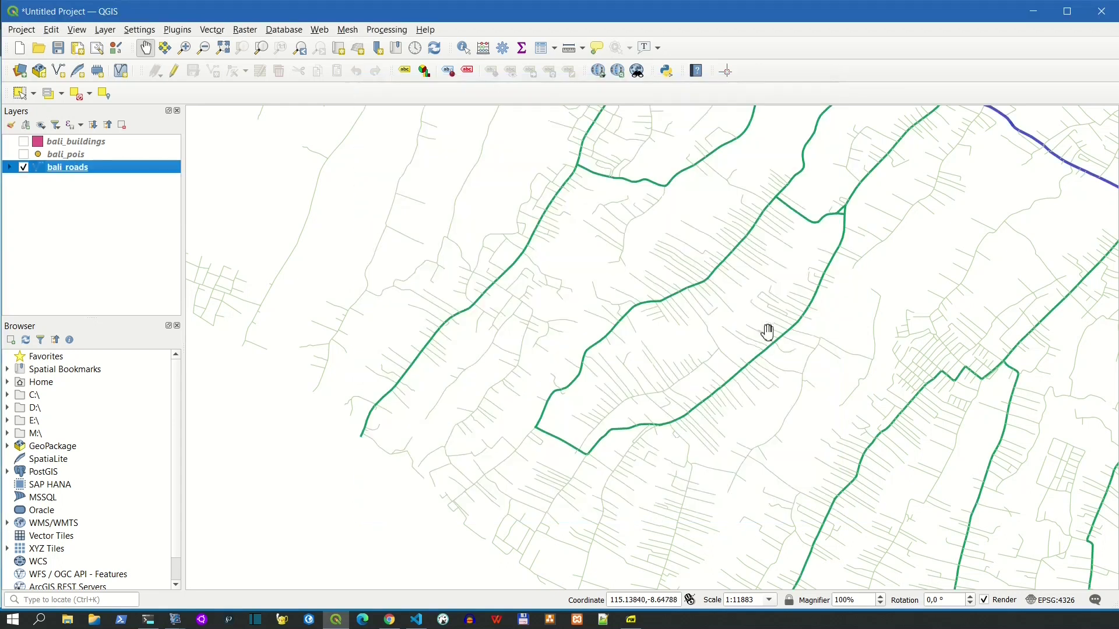
pyautogui.scroll(-3, 812, 318)
pyautogui.moveTo(900, 367); pyautogui.dragTo(549, 227)
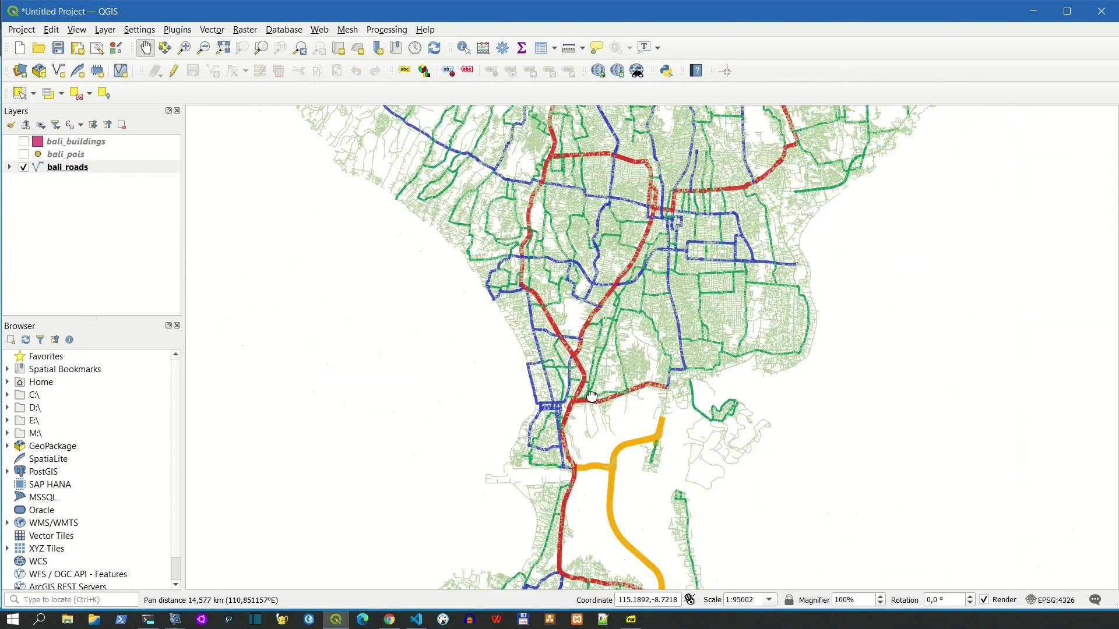
pyautogui.moveTo(593, 403); pyautogui.dragTo(565, 311)
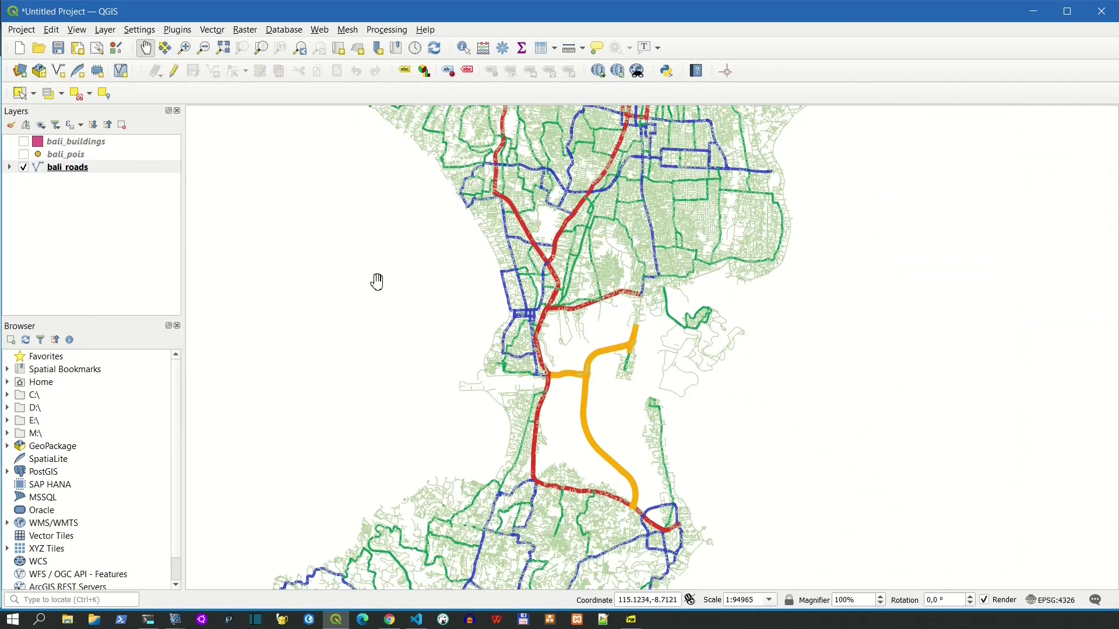
# Step: Start saving the bali_roads layer style from its properties and choose the SLD Style File format
pyautogui.doubleClick(78, 168)
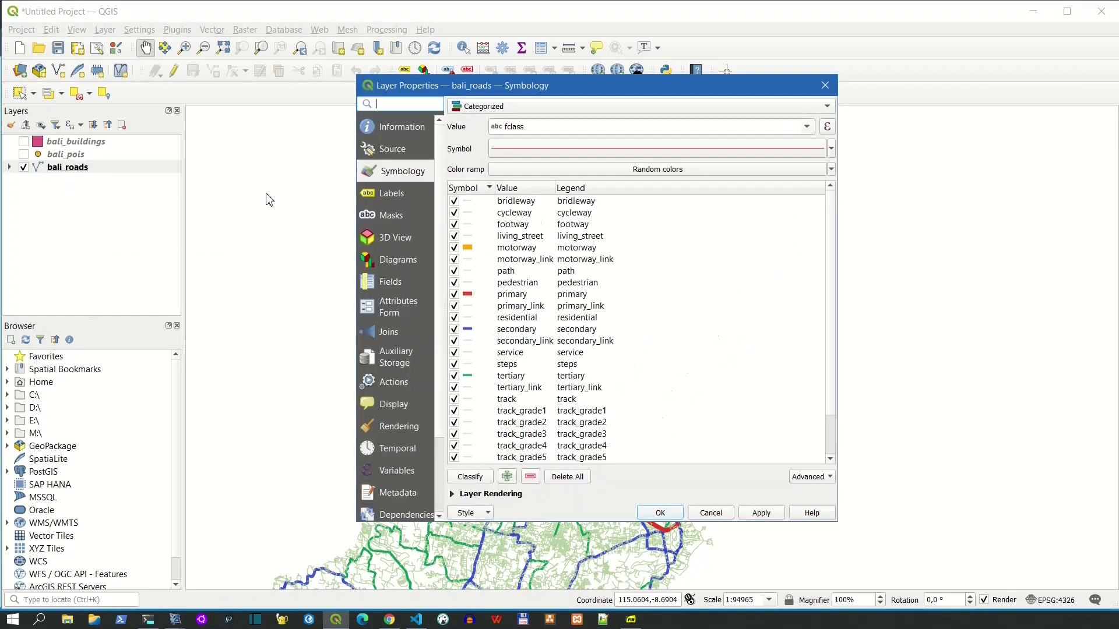
pyautogui.click(481, 517)
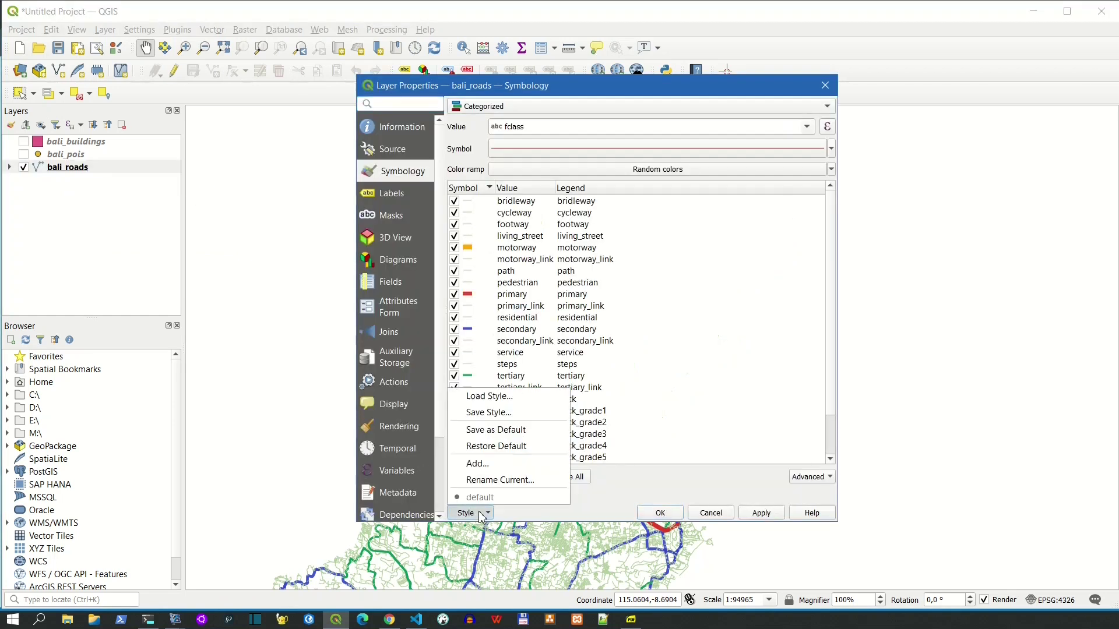
pyautogui.click(491, 414)
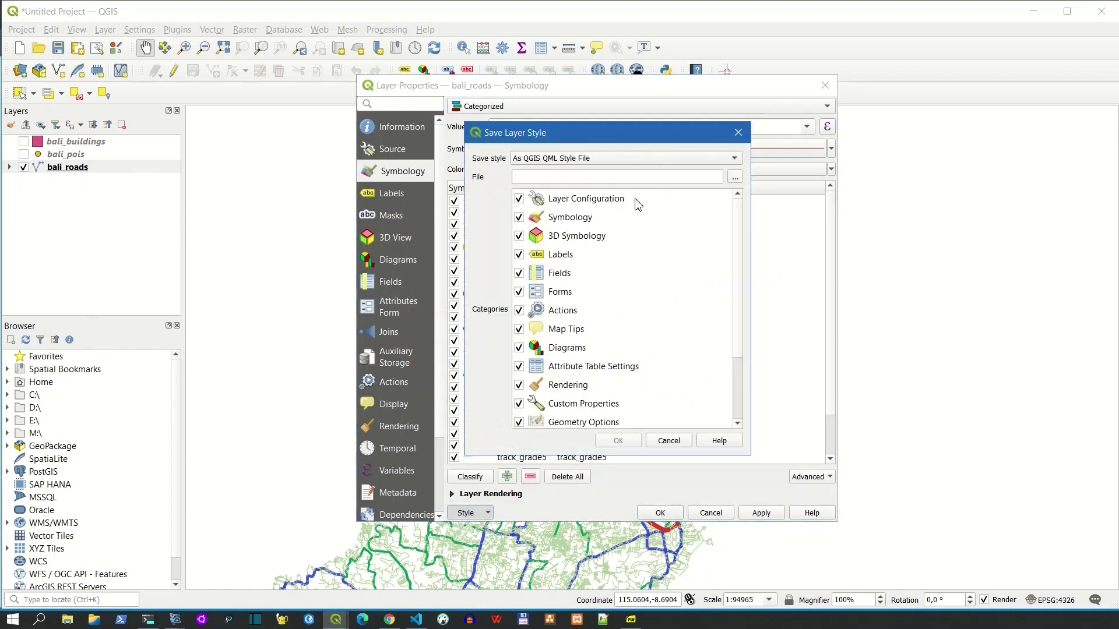
pyautogui.click(696, 161)
pyautogui.click(644, 173)
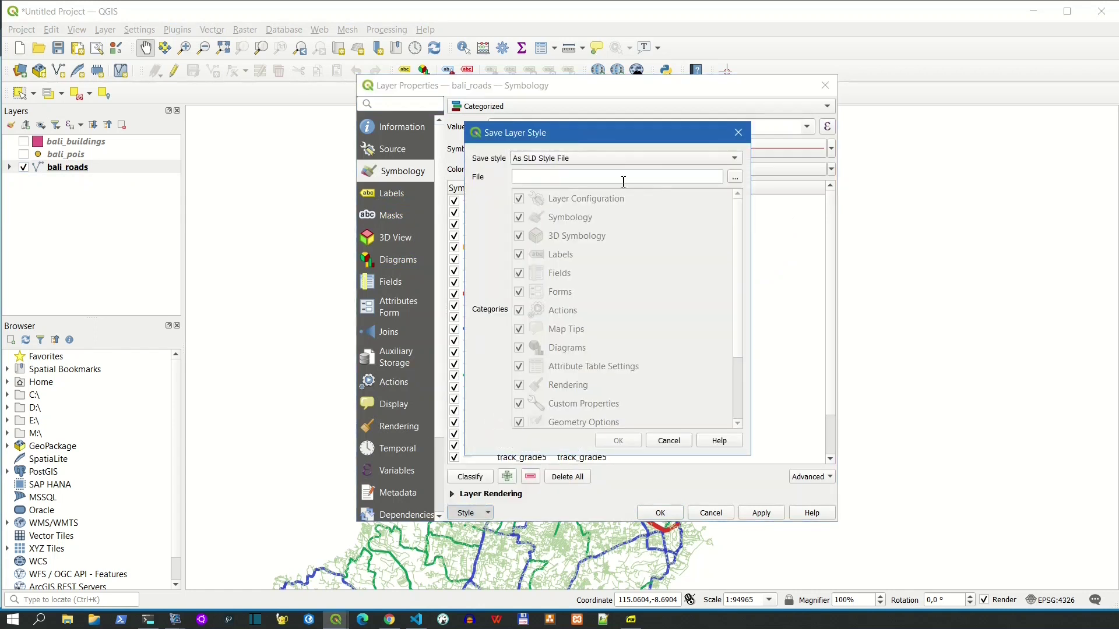
# Step: Save the style as bali-roads in the D: drive's Simply-geospatial\SLD folder and close the layer properties
pyautogui.click(736, 178)
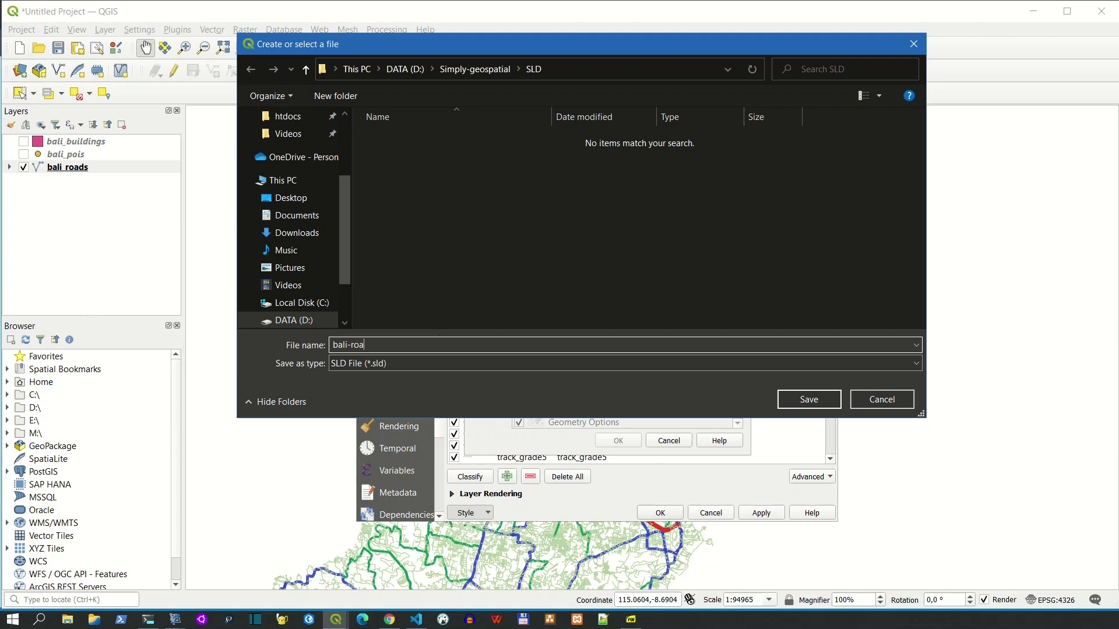
pyautogui.click(794, 400)
pyautogui.click(619, 441)
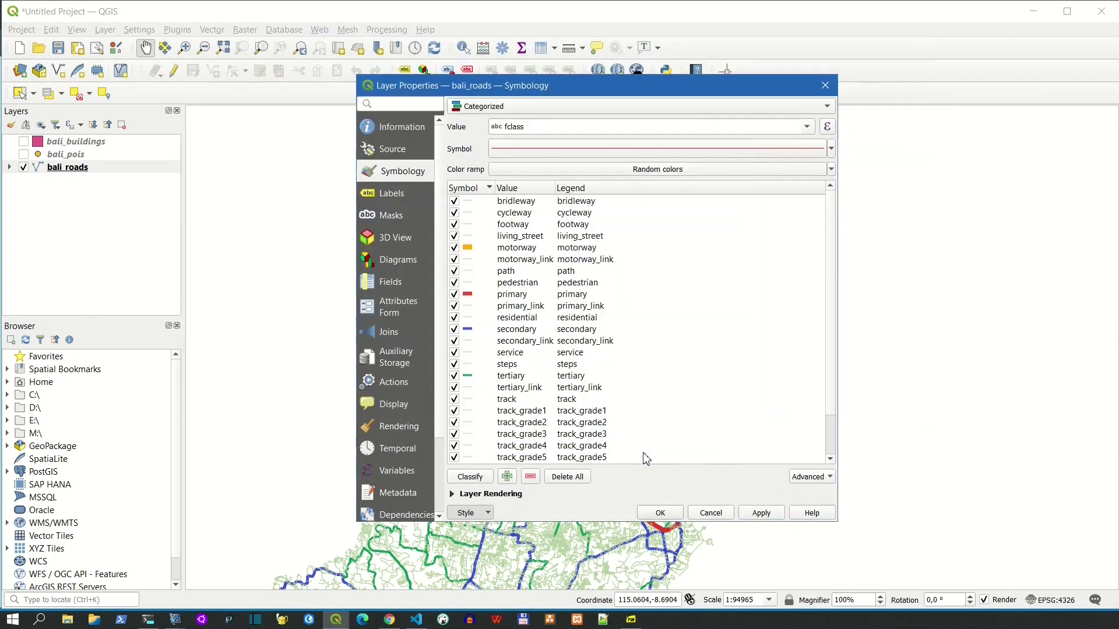
pyautogui.click(661, 513)
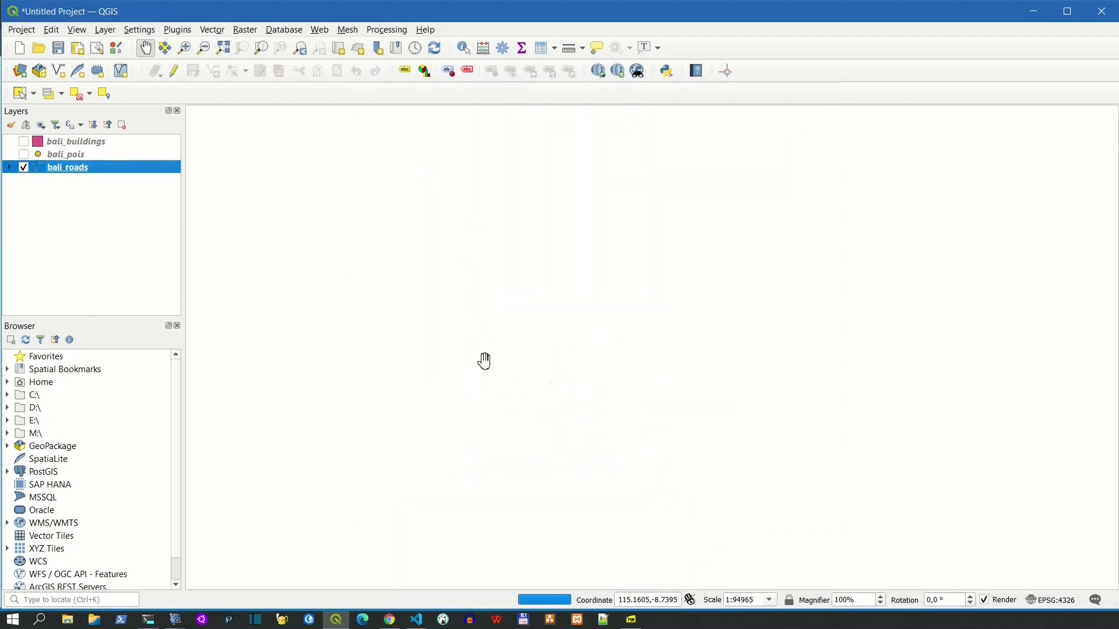
# Step: Switch to Chrome, open localhost/geoserver in a new tab and log in to GeoServer with the prefilled admin credentials
pyautogui.click(390, 621)
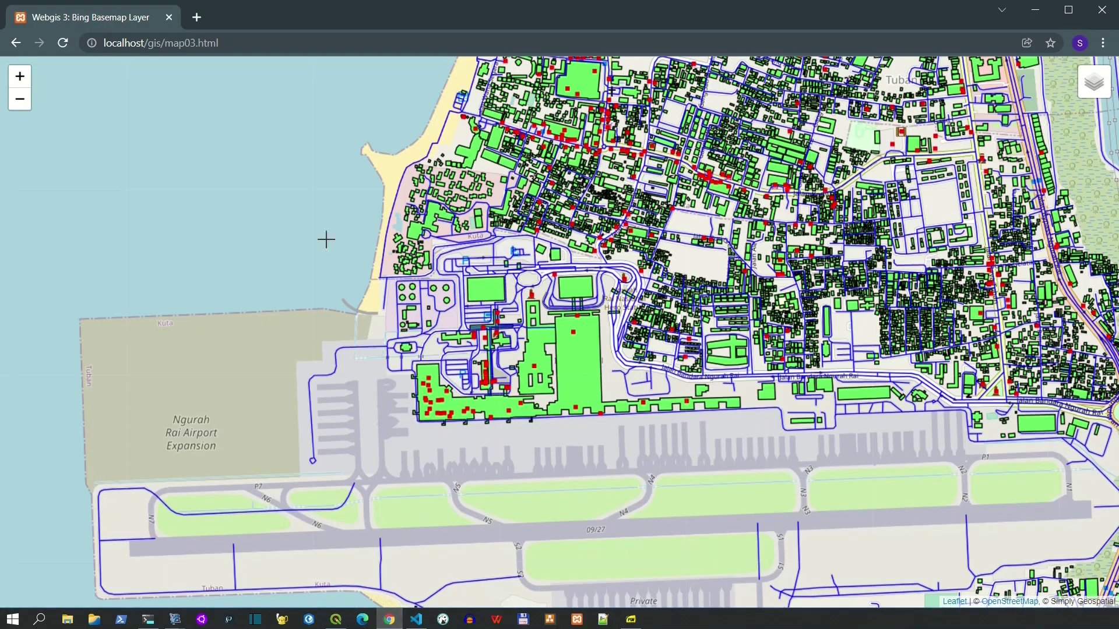
pyautogui.click(200, 19)
pyautogui.write('localhost')
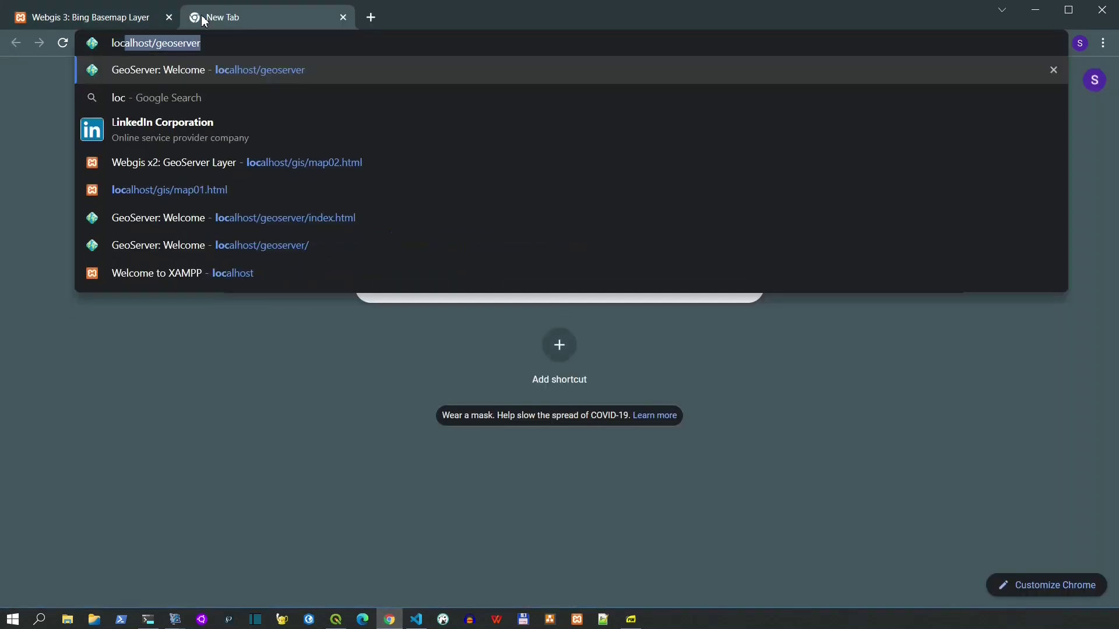
pyautogui.press('Delete')
pyautogui.write('/geoserver')
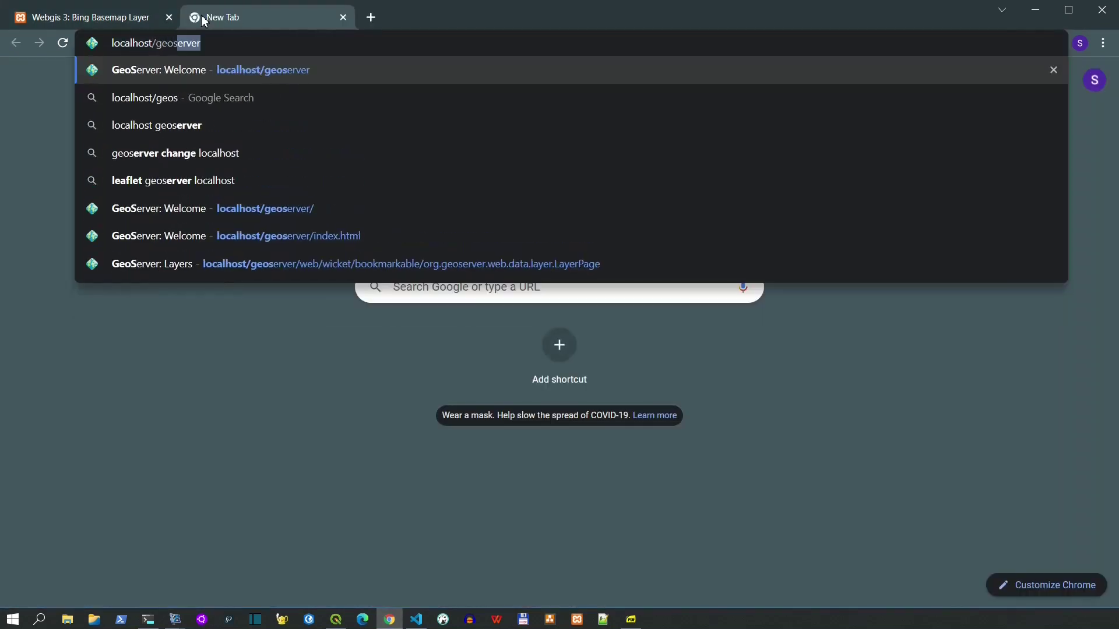
pyautogui.press('Return')
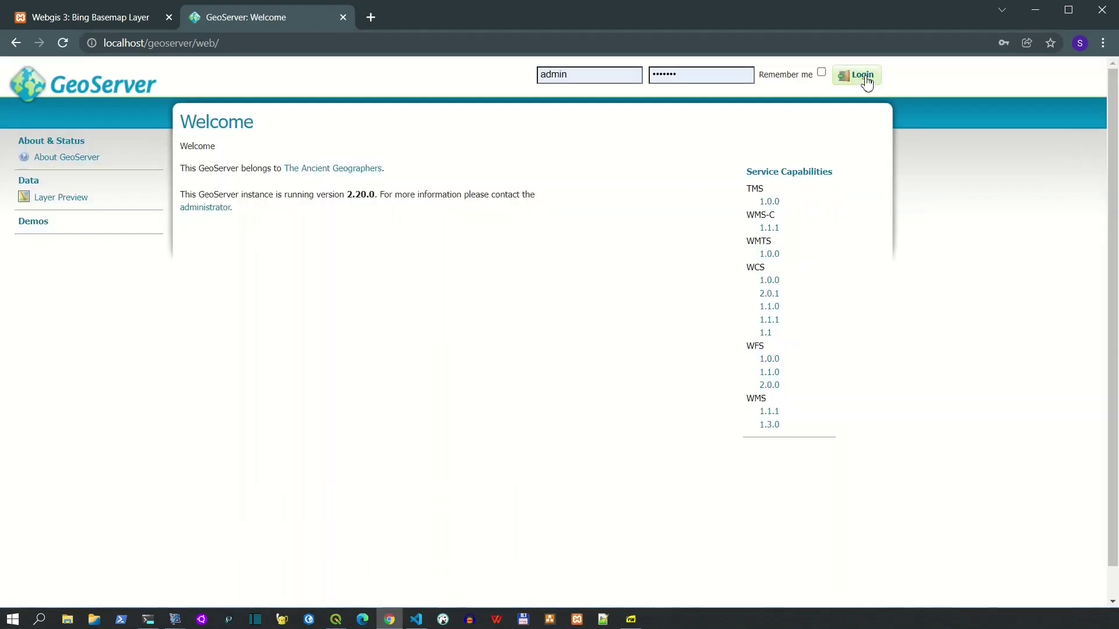
pyautogui.click(866, 78)
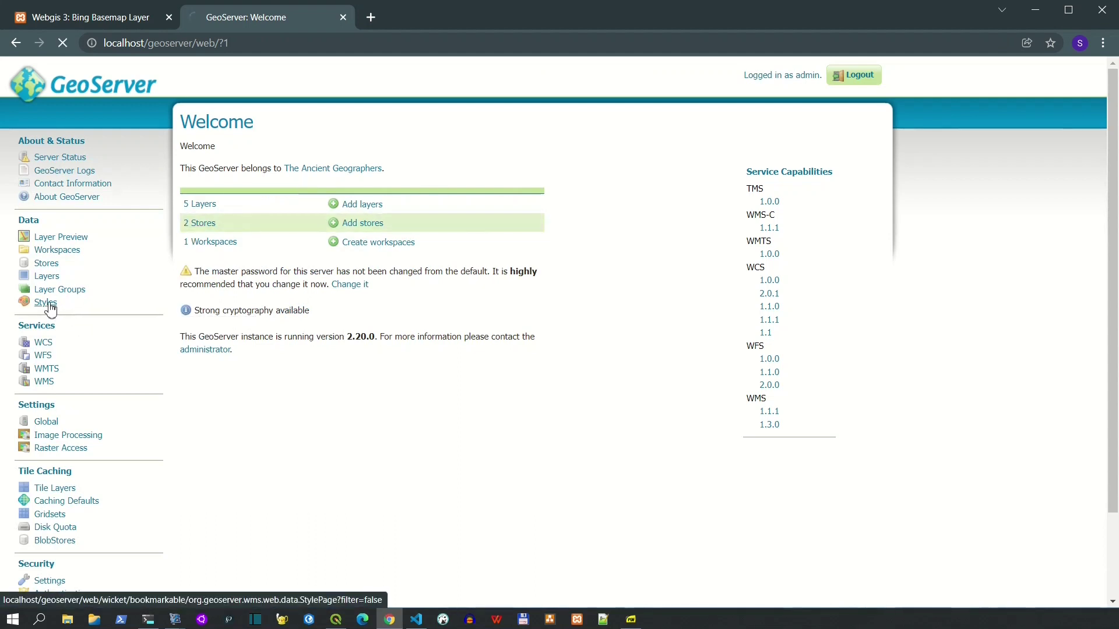
# Step: Add a new GeoServer style named bali-roads
pyautogui.click(50, 307)
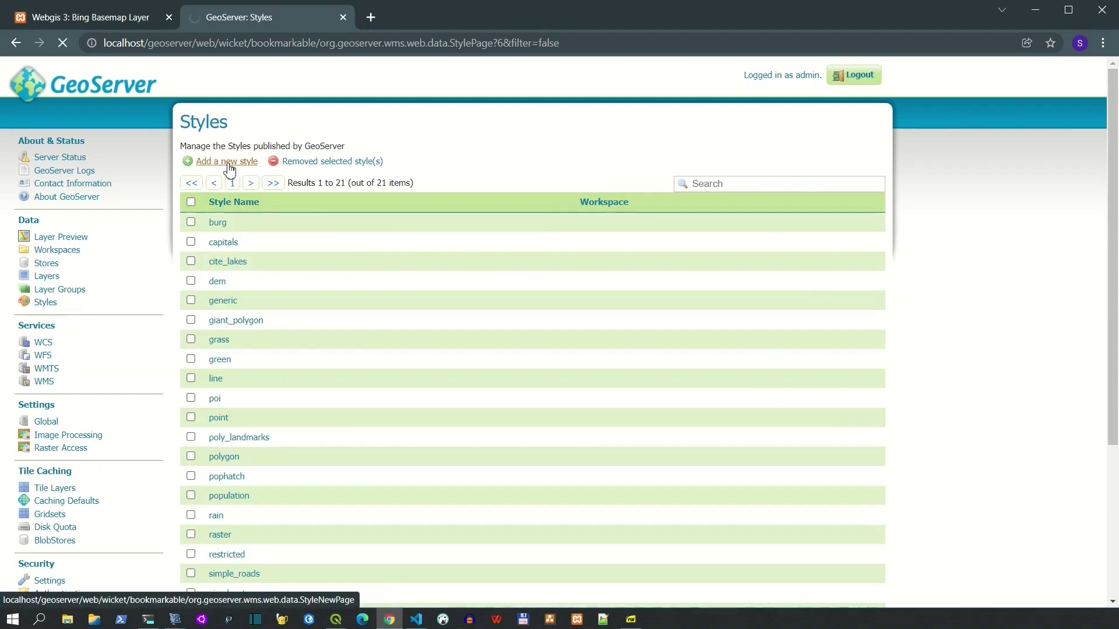
pyautogui.click(276, 245)
pyautogui.write('bali-roads')
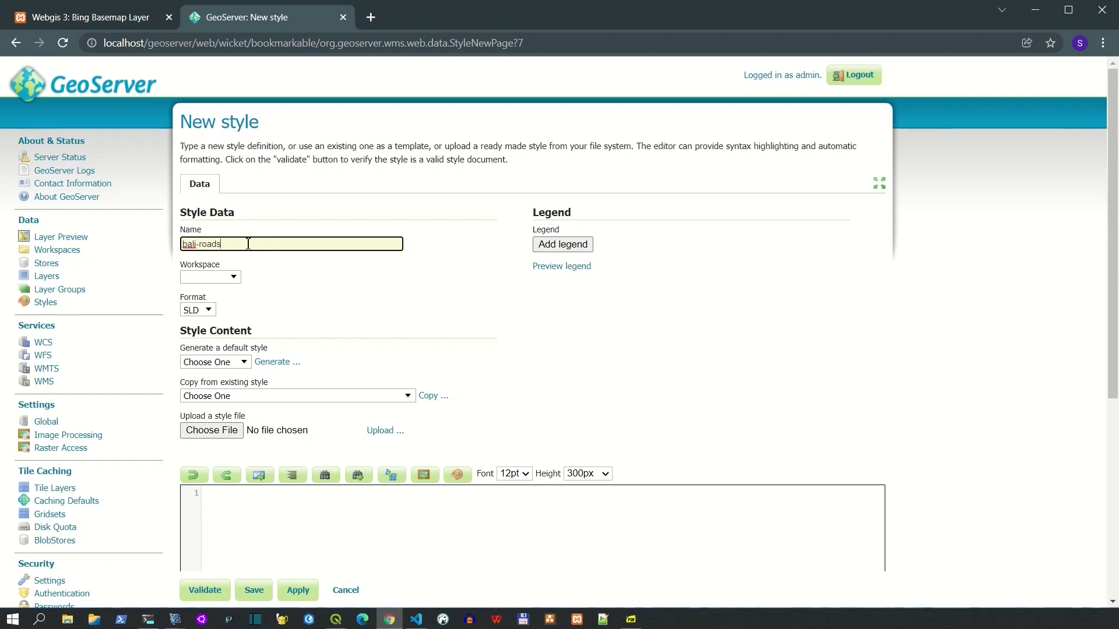
# Step: Upload the bali-roads SLD file from the Simply-geospatial\SLD folder as the new style's content
pyautogui.click(210, 431)
pyautogui.click(178, 103)
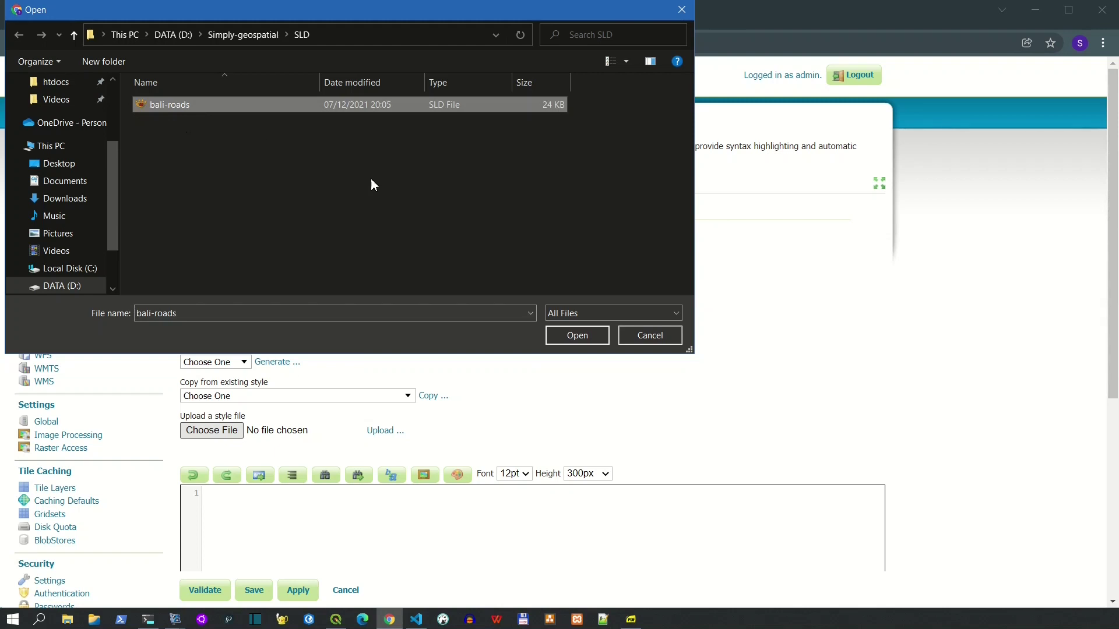
pyautogui.click(580, 337)
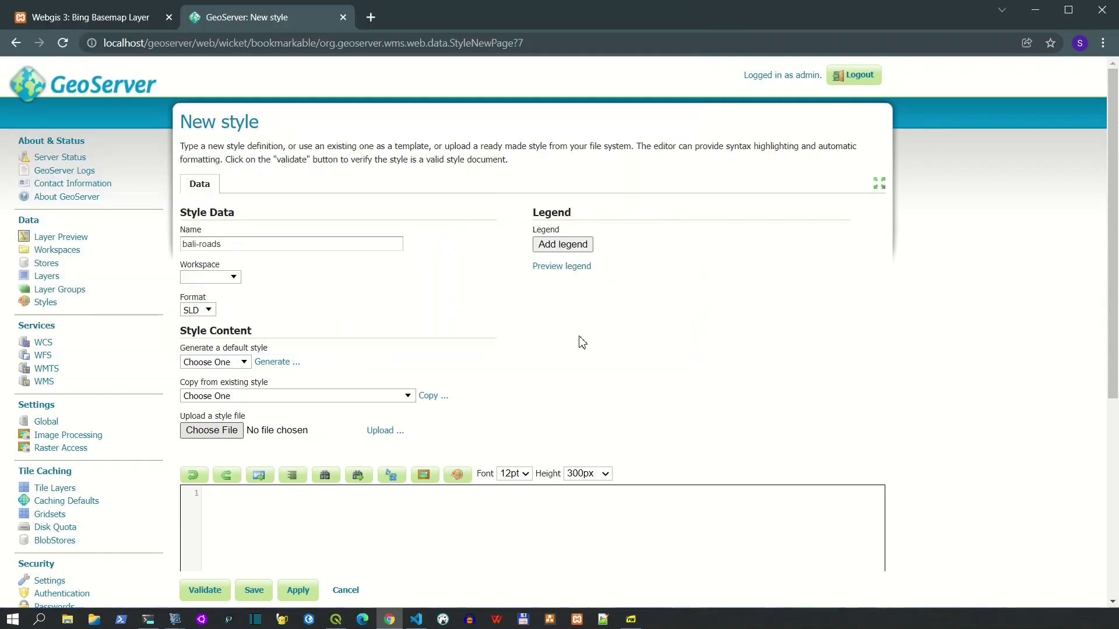
pyautogui.click(399, 434)
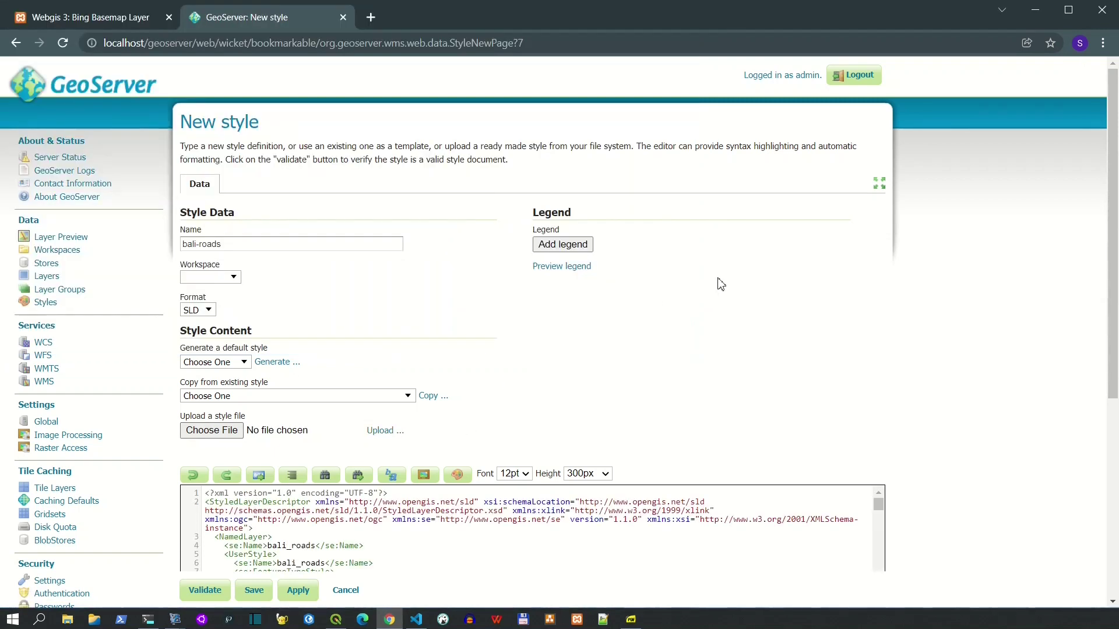
# Step: Review the uploaded SLD code of the bali-roads style, validate it and save the style
pyautogui.scroll(-5, 721, 284)
pyautogui.scroll(-20, 526, 210)
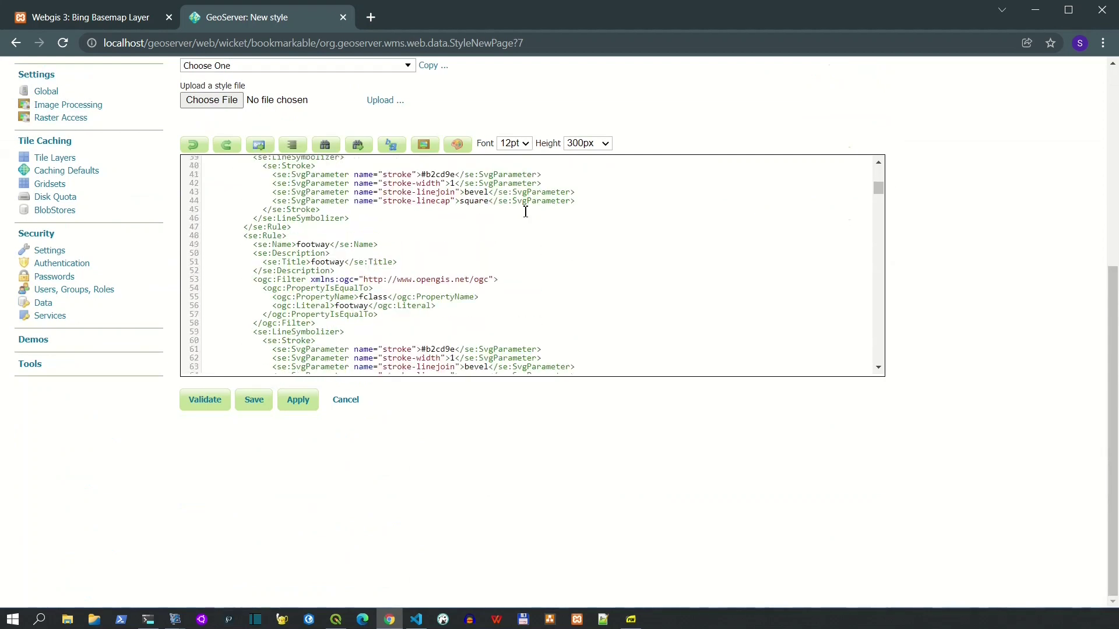
pyautogui.scroll(-17, 531, 280)
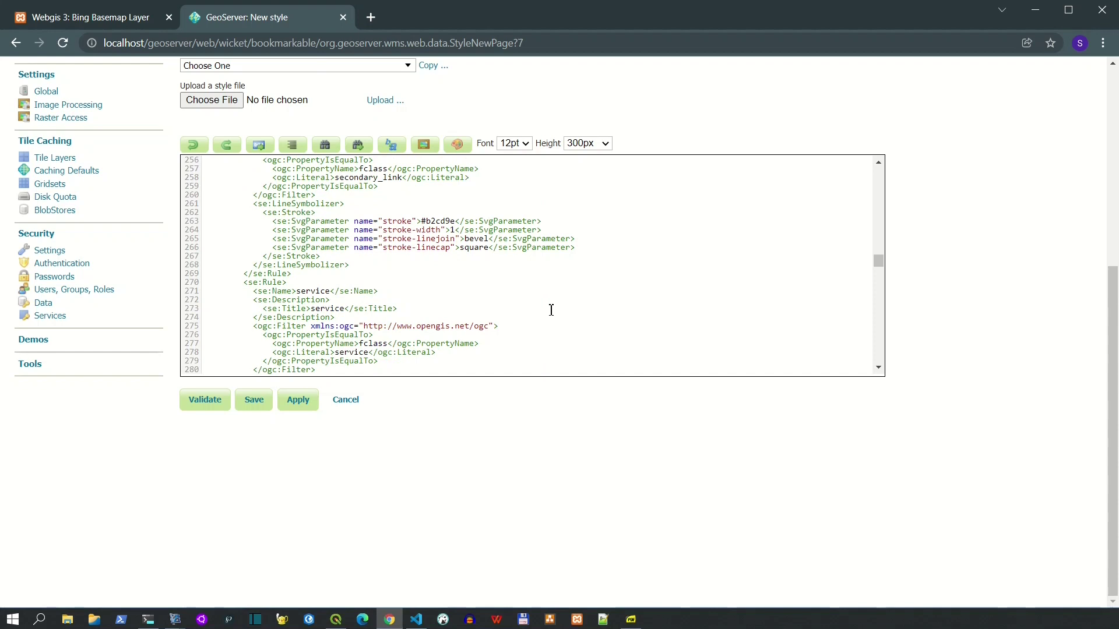
pyautogui.scroll(-5, 551, 309)
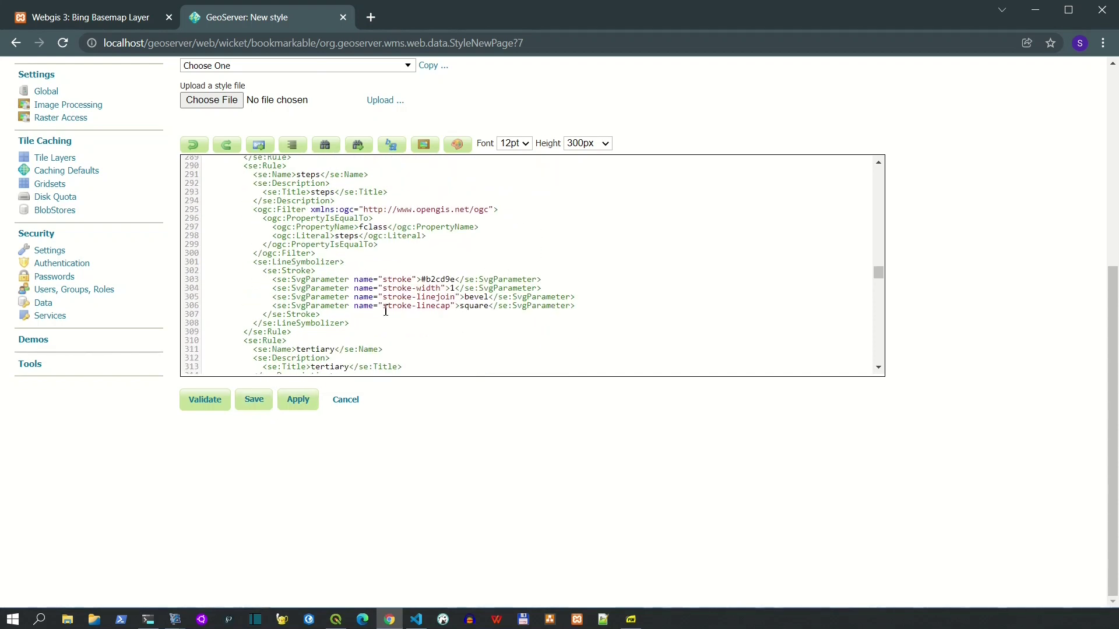
pyautogui.scroll(-5, 399, 299)
pyautogui.click(201, 401)
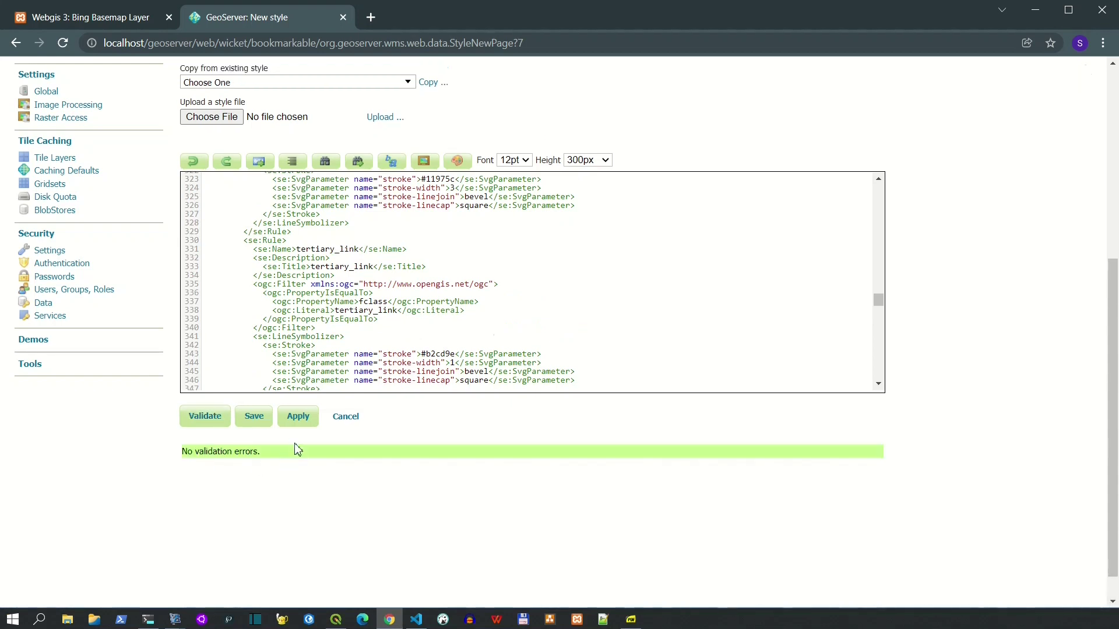
pyautogui.click(255, 417)
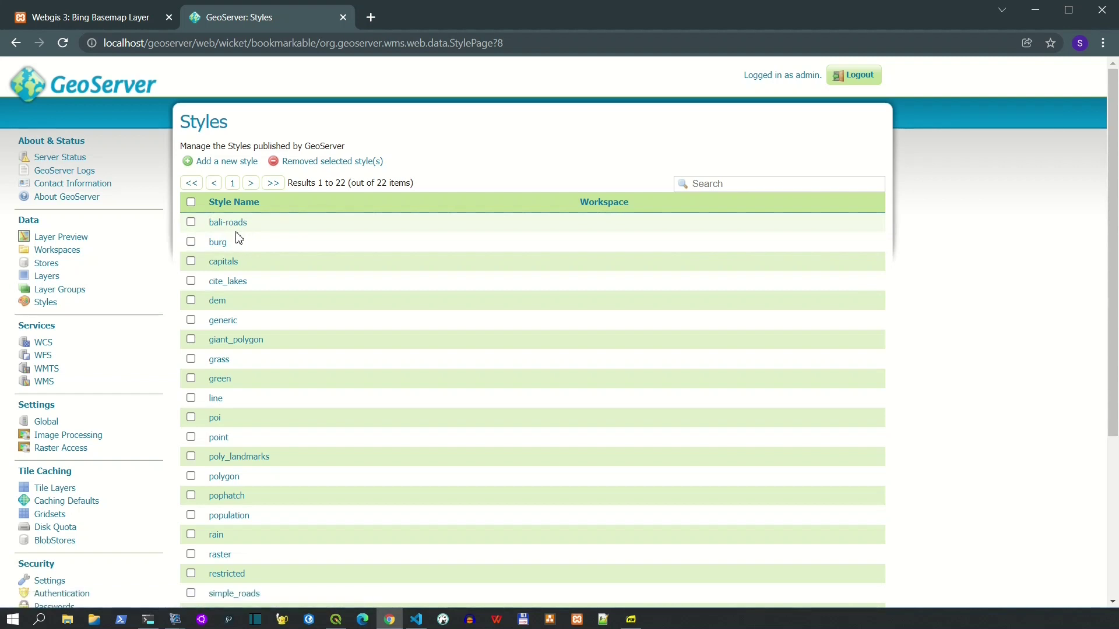
# Step: Set the default WMS style of the simplygeo:bali_roads layer to bali-roads in its publishing settings
pyautogui.click(42, 279)
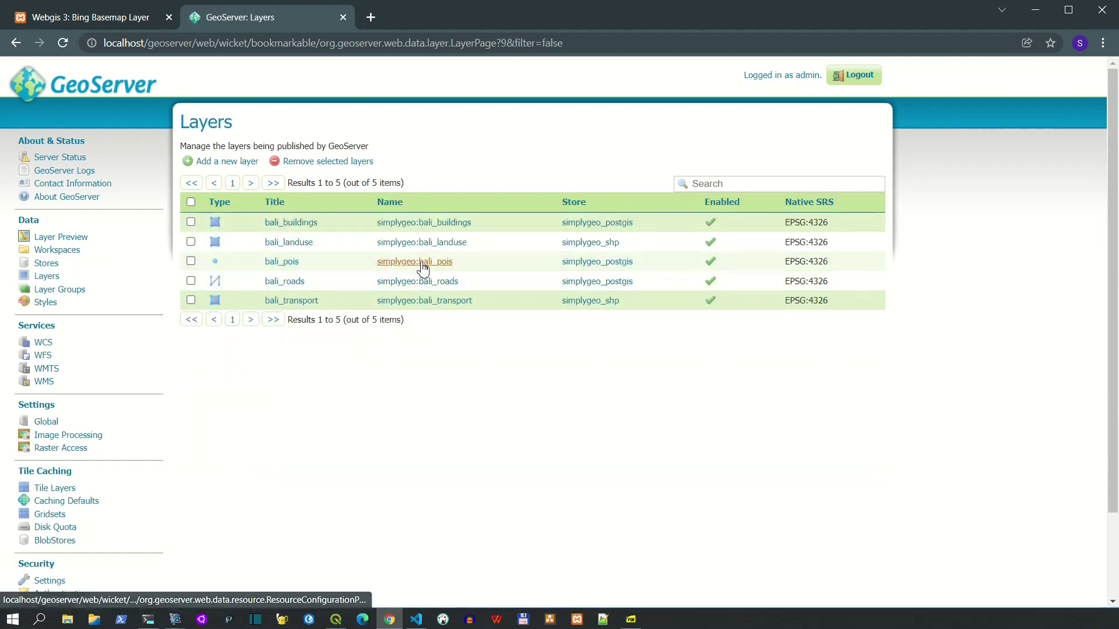
pyautogui.click(430, 283)
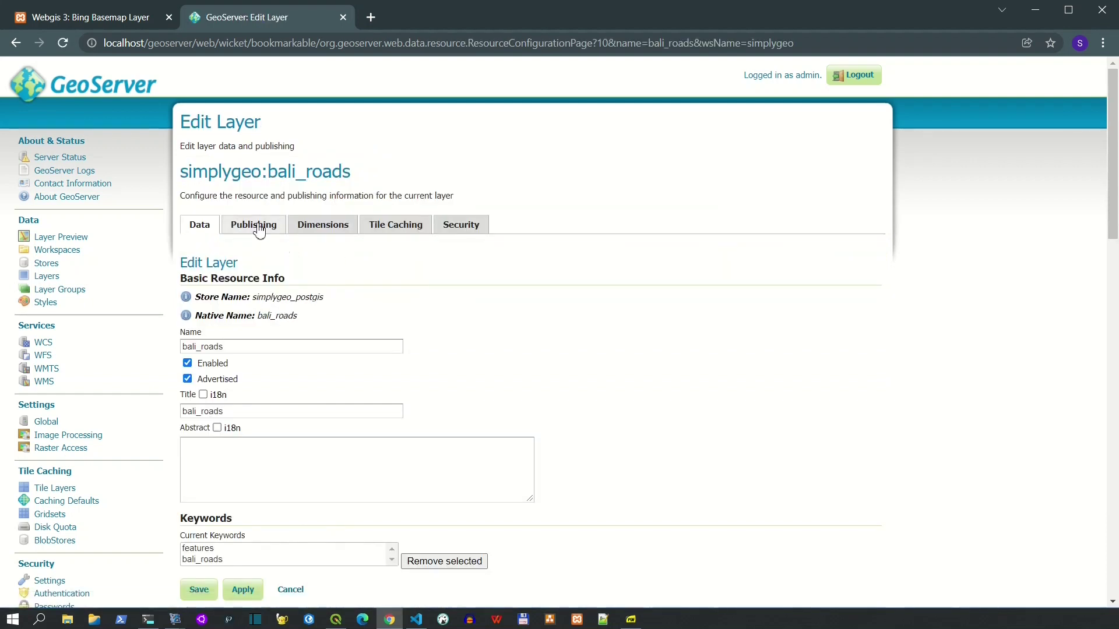
pyautogui.click(259, 230)
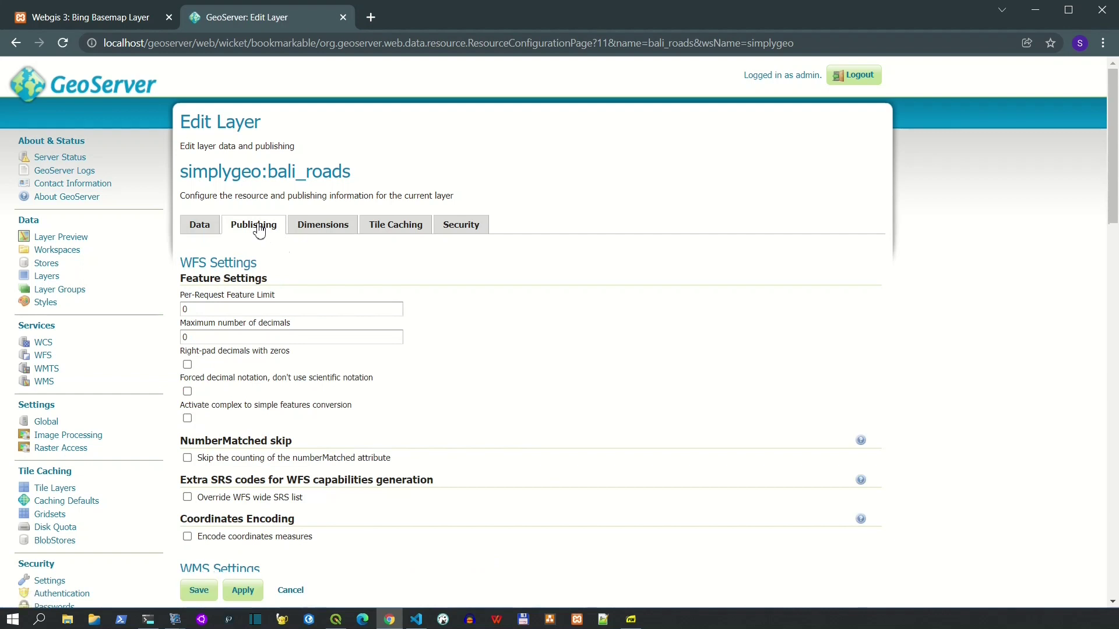
pyautogui.scroll(-5, 435, 294)
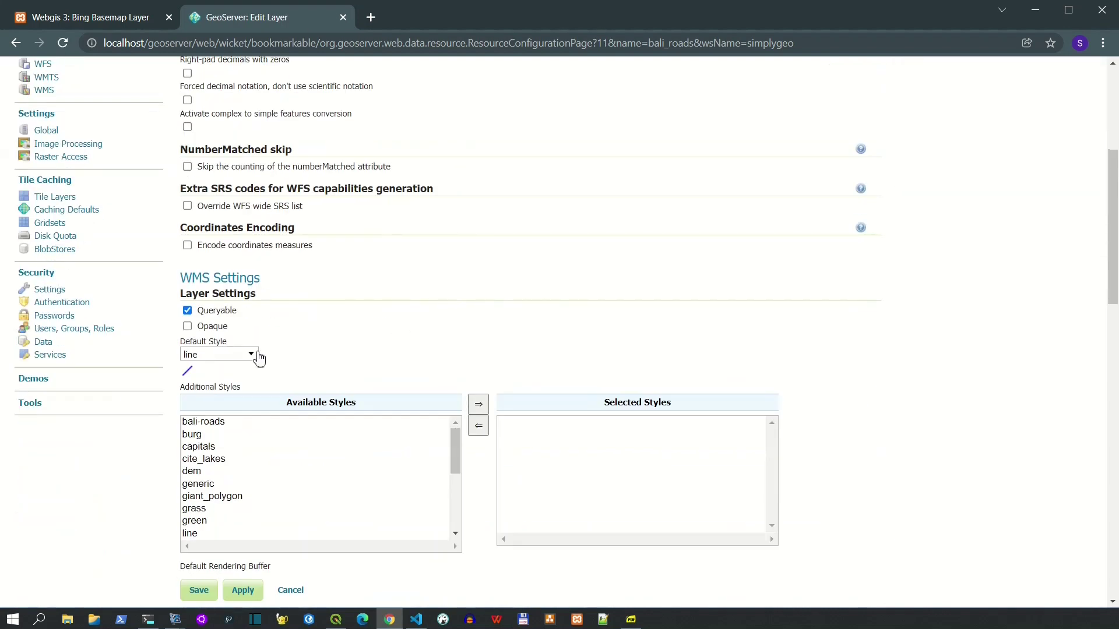
pyautogui.click(257, 360)
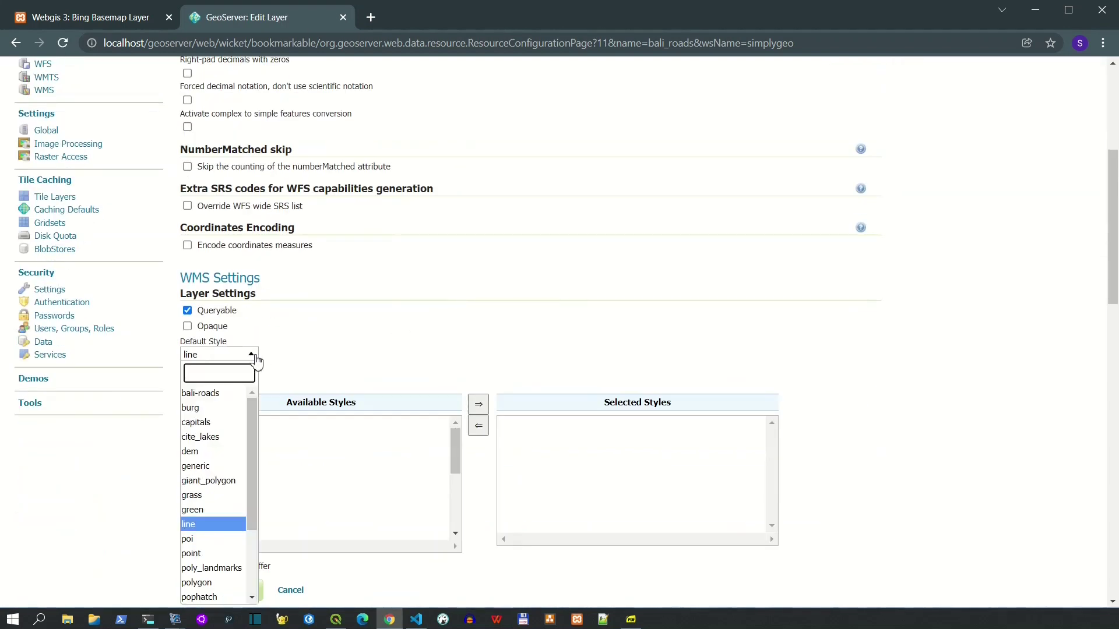
pyautogui.click(203, 394)
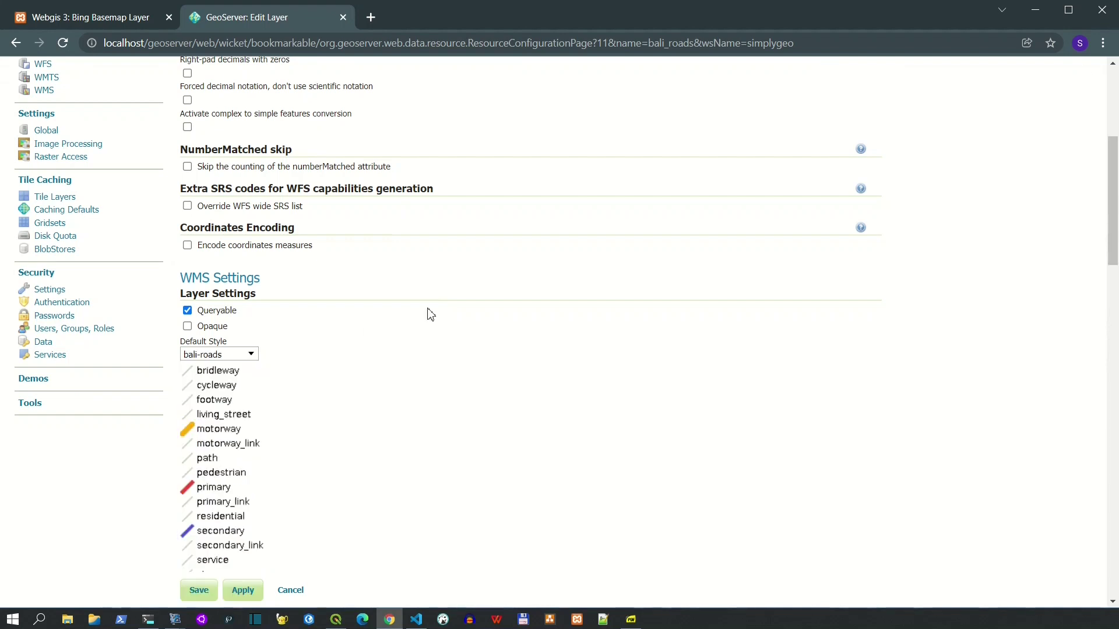
# Step: Review the road class legend of the bali-roads default style and save the layer
pyautogui.scroll(-5, 443, 326)
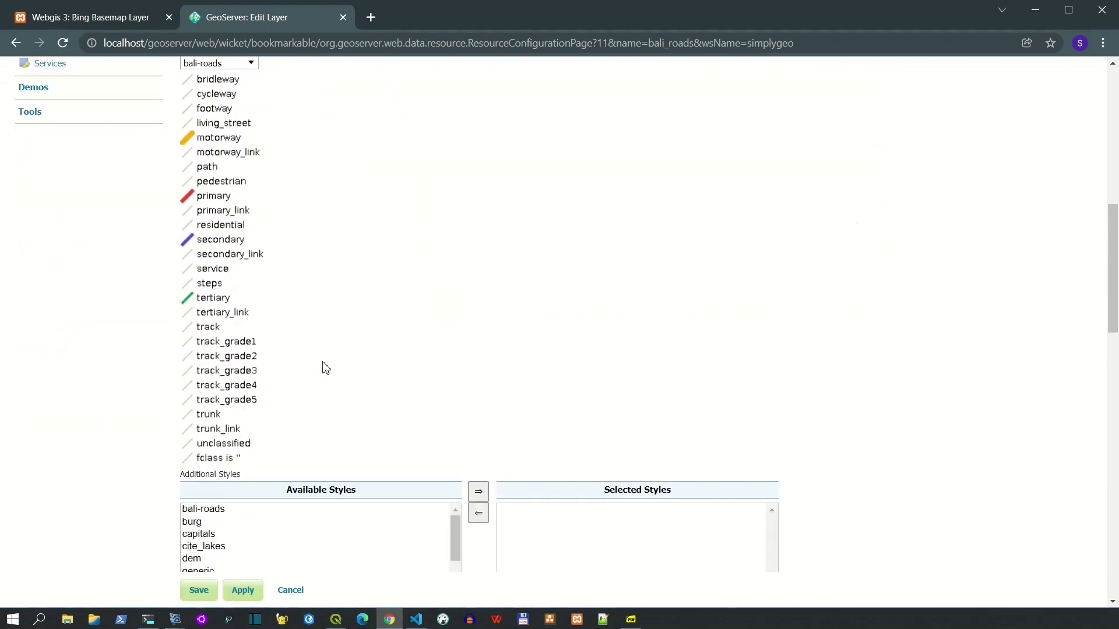
pyautogui.scroll(3, 326, 369)
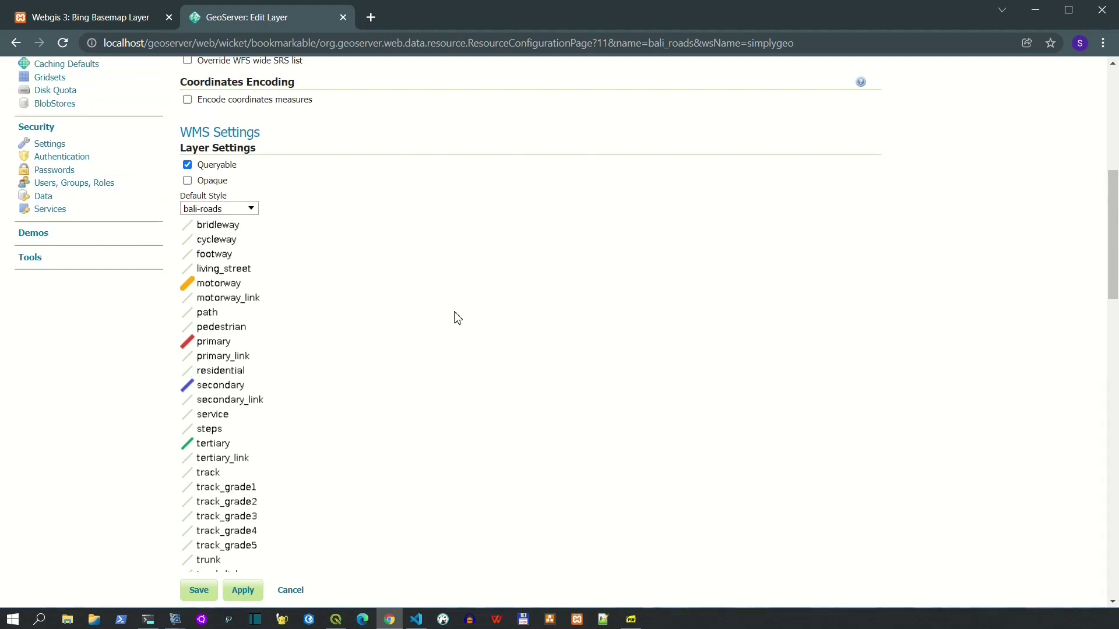
pyautogui.scroll(-5, 454, 317)
pyautogui.click(213, 590)
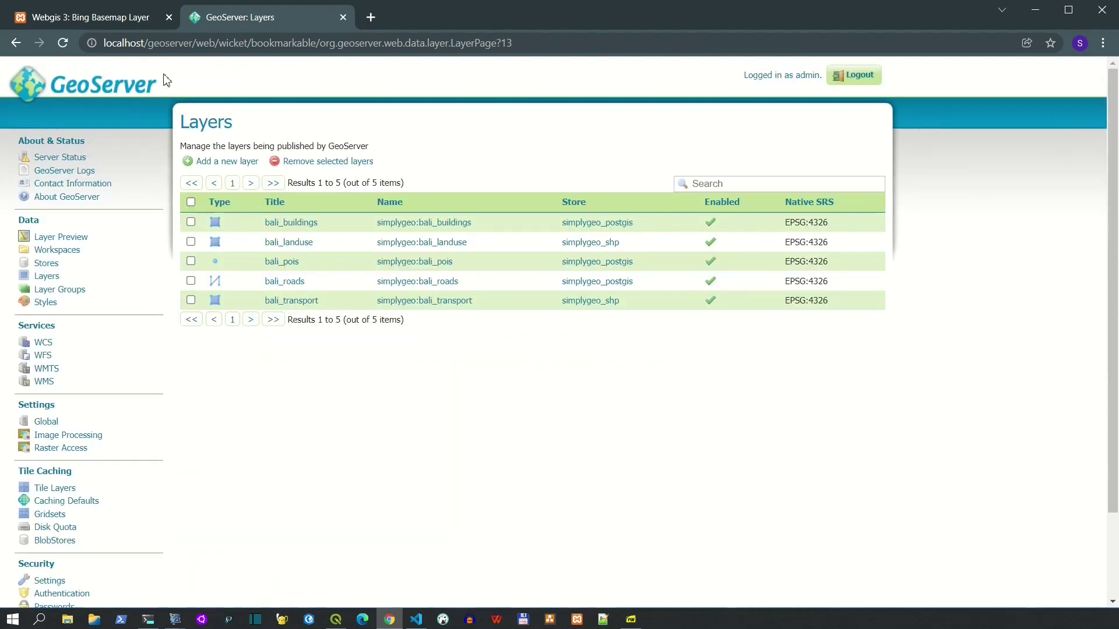
# Step: Return to the map03.html web map, hide Bali Buildings and Bali Landmark, and turn Bali Roads off and on again
pyautogui.click(110, 20)
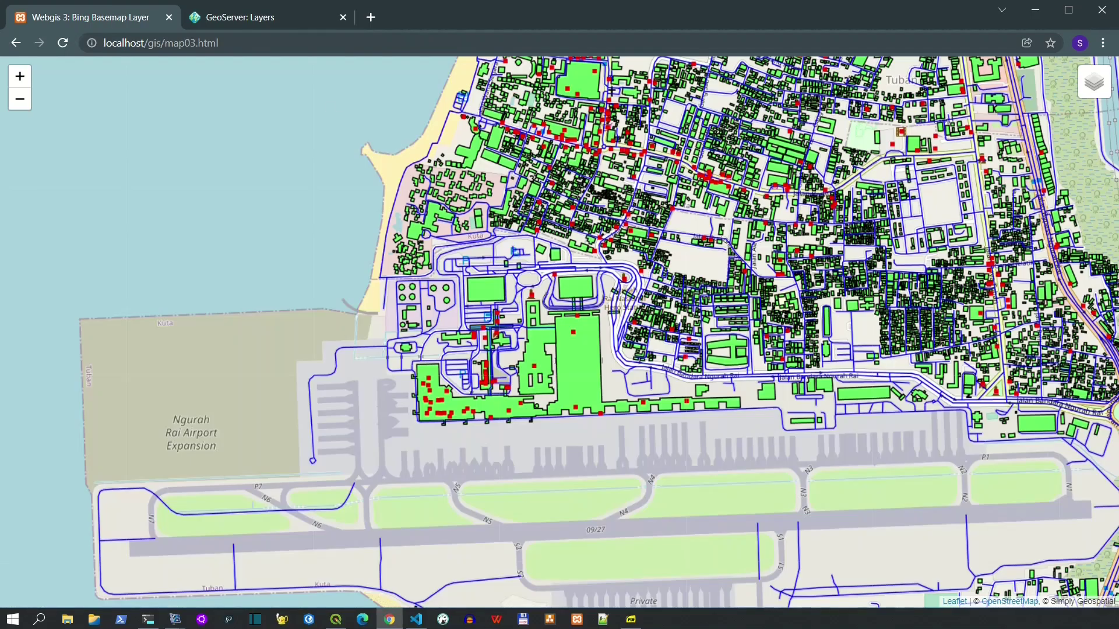
pyautogui.moveTo(1094, 85)
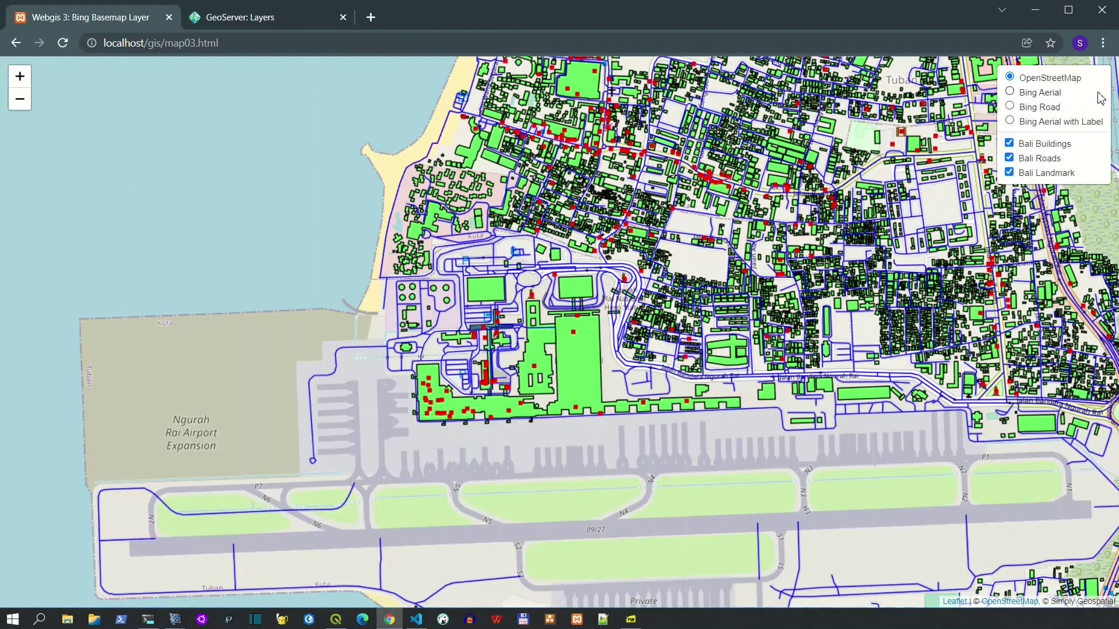
pyautogui.click(1009, 144)
pyautogui.click(1009, 158)
pyautogui.click(1009, 173)
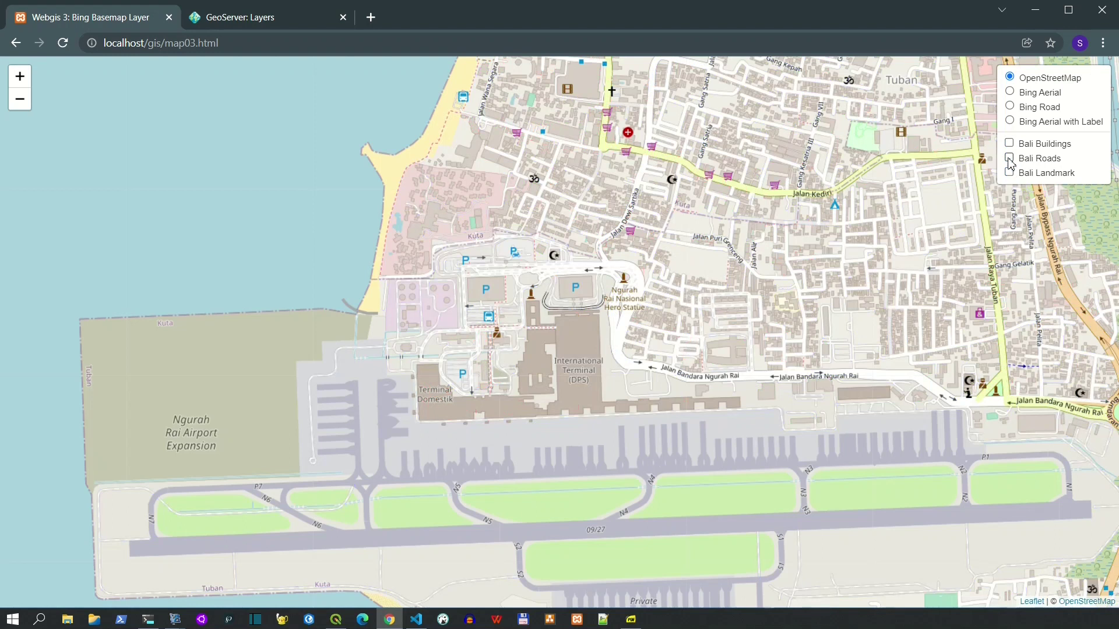
pyautogui.click(1009, 160)
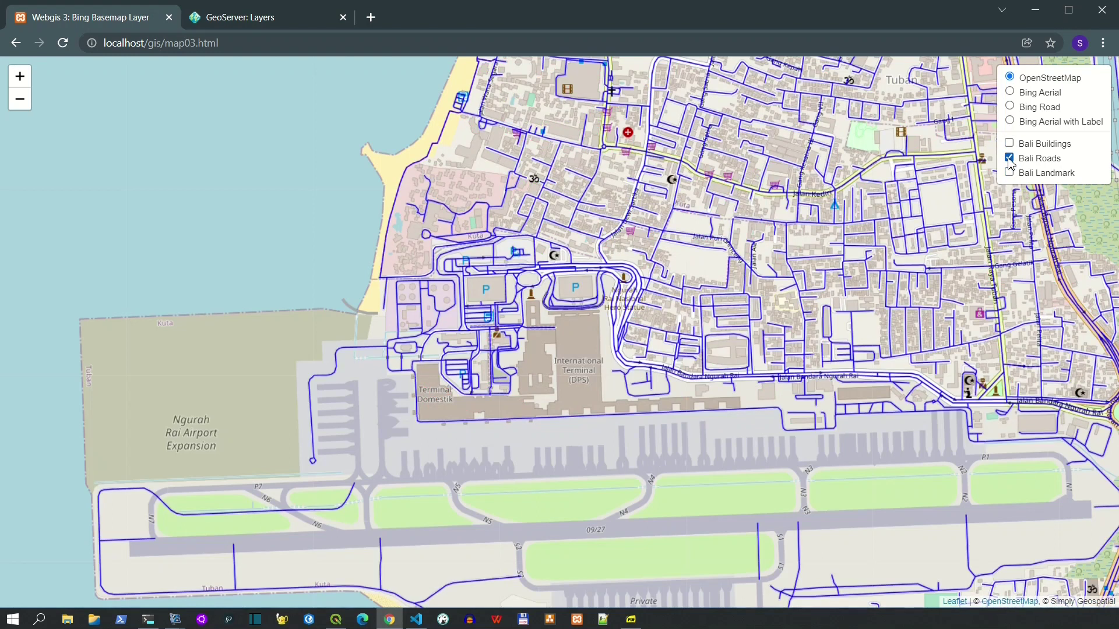
# Step: Examine the styled roads on the web map around the airport, the Benoa toll road and Kuta
pyautogui.scroll(-1, 659, 288)
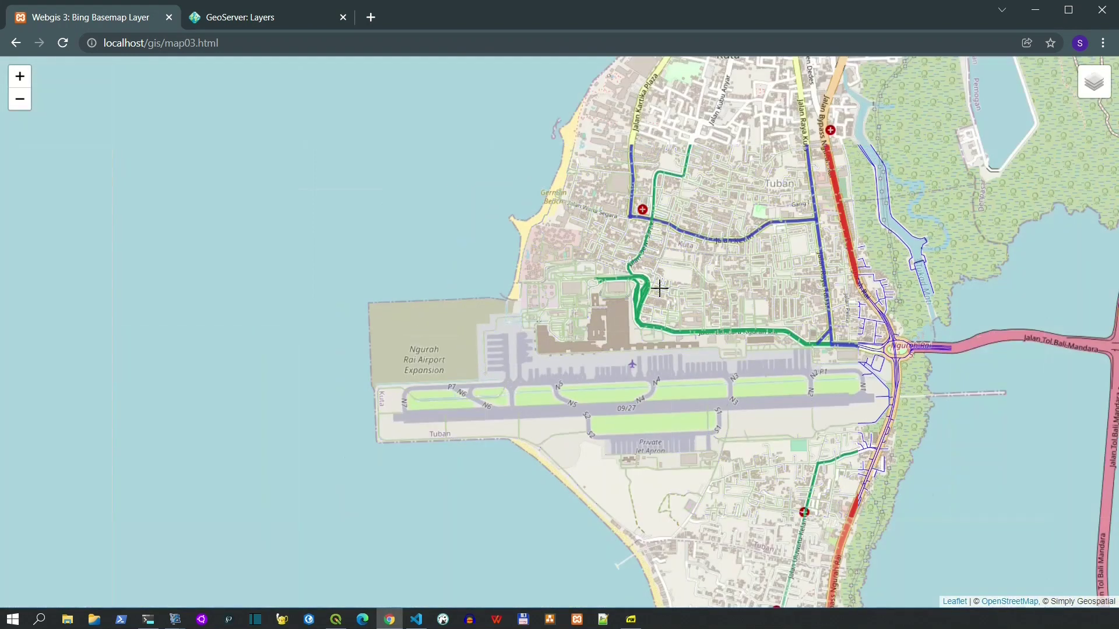
pyautogui.moveTo(811, 292); pyautogui.dragTo(392, 291)
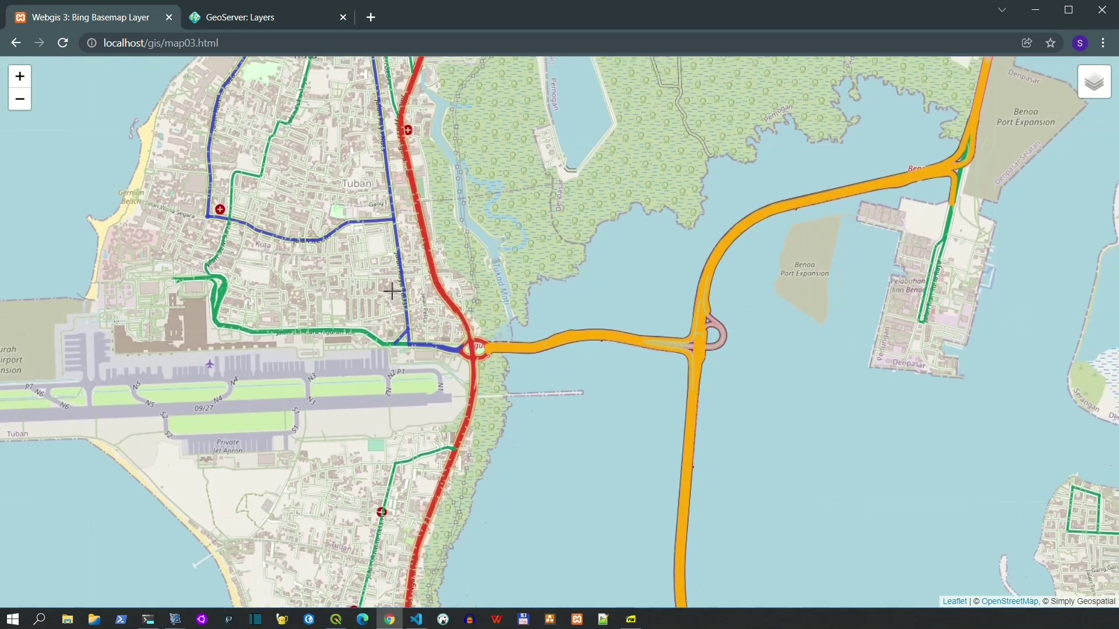
pyautogui.scroll(-1, 514, 244)
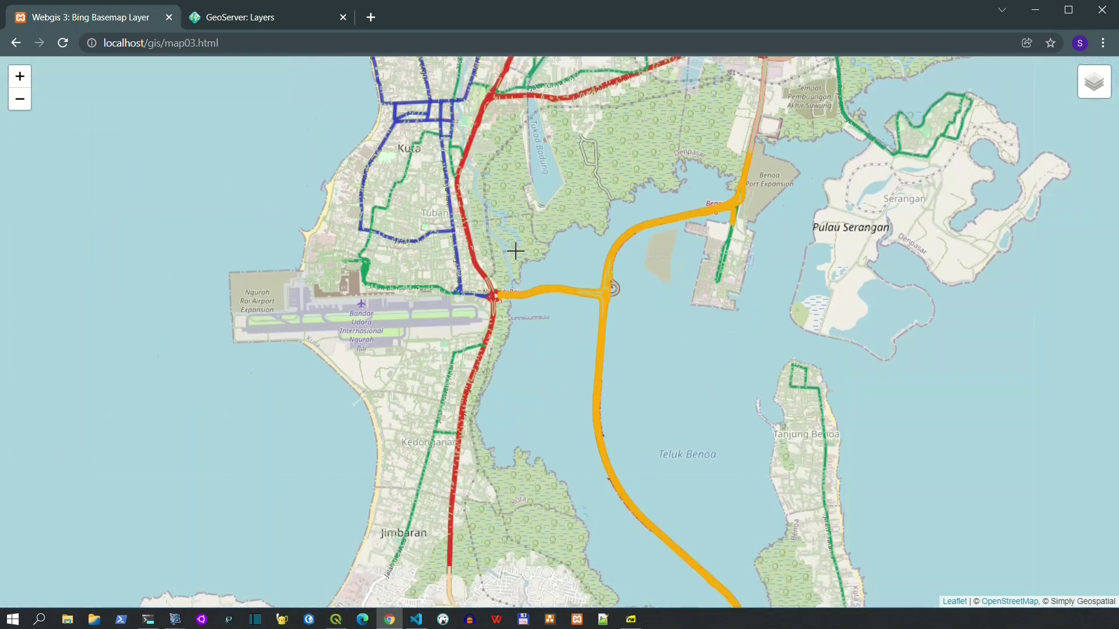
pyautogui.moveTo(675, 157); pyautogui.dragTo(521, 346)
pyautogui.moveTo(365, 323); pyautogui.dragTo(571, 314)
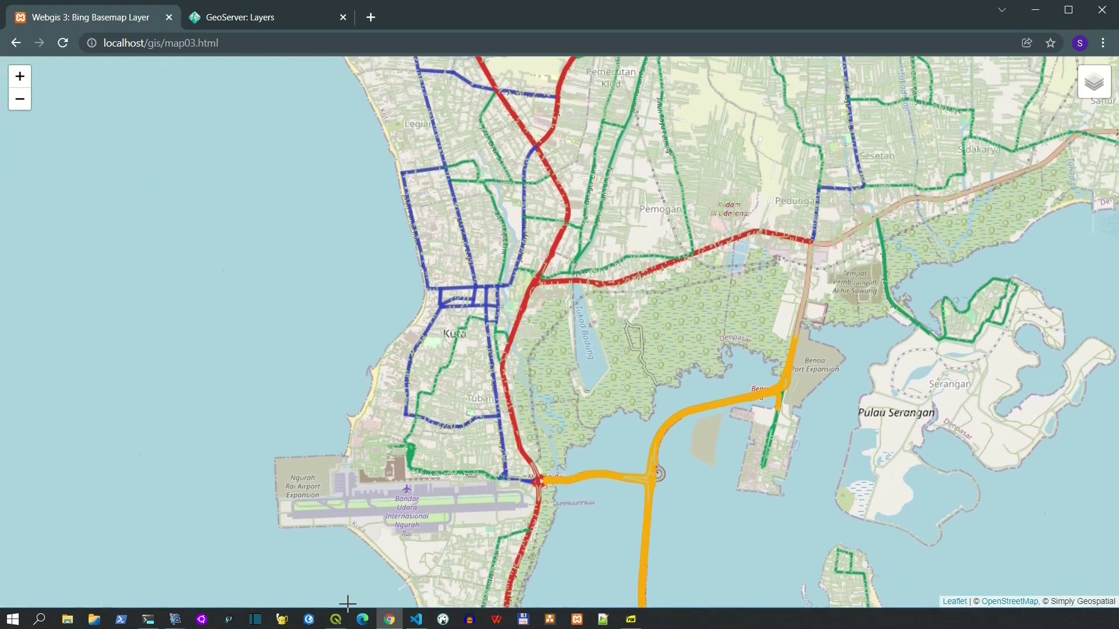
# Step: Switch between QGIS and Chrome to compare the road styling in the project with that of the web map
pyautogui.click(336, 619)
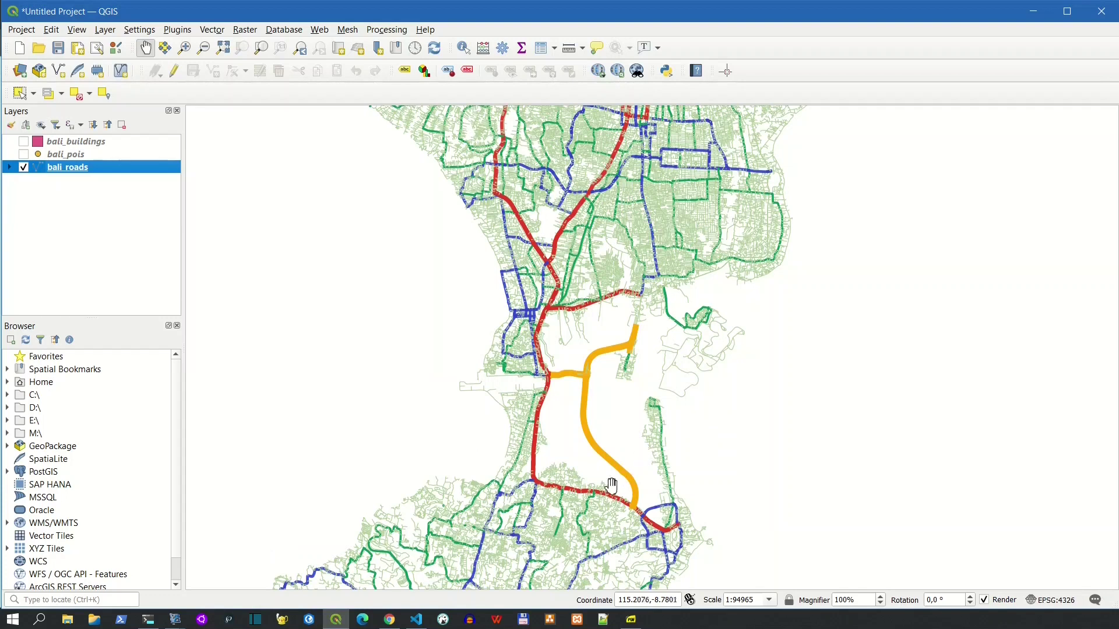
pyautogui.click(390, 622)
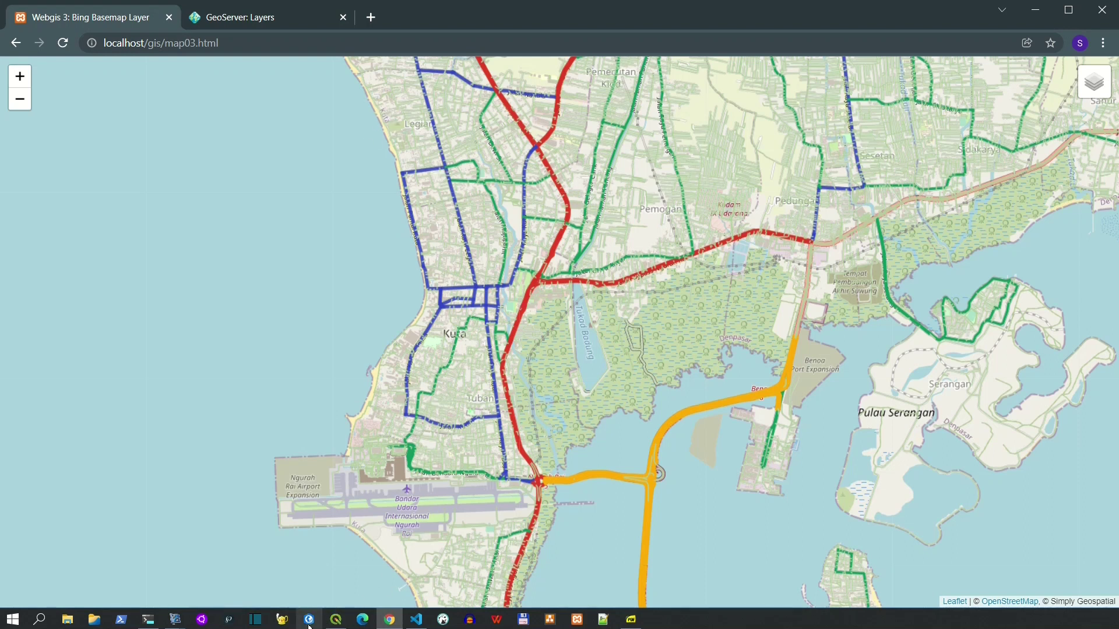
pyautogui.click(335, 621)
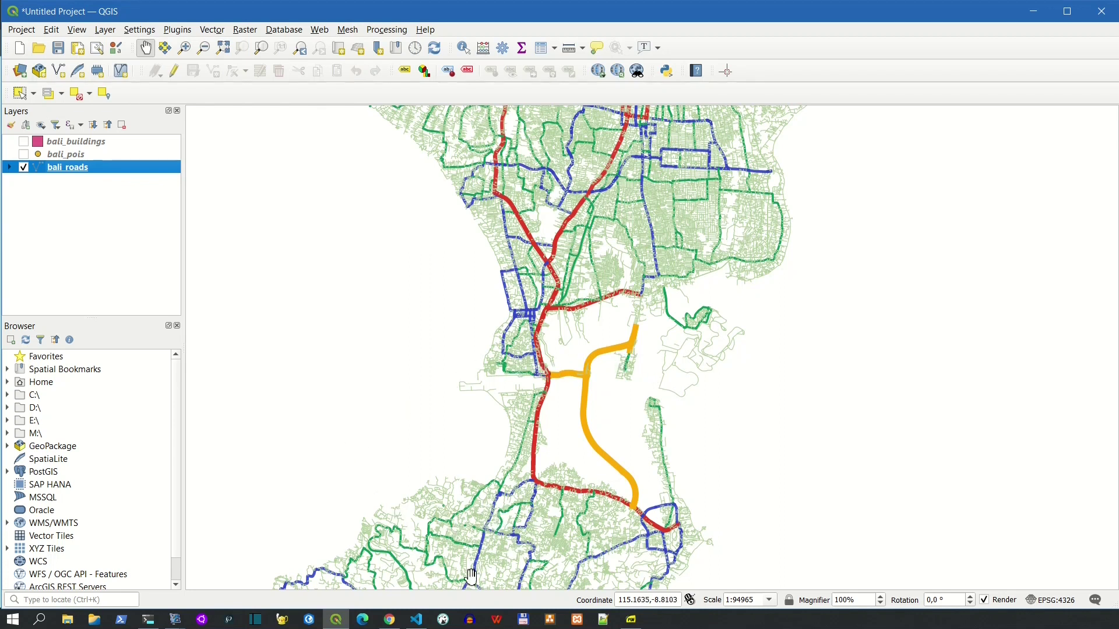
pyautogui.click(388, 621)
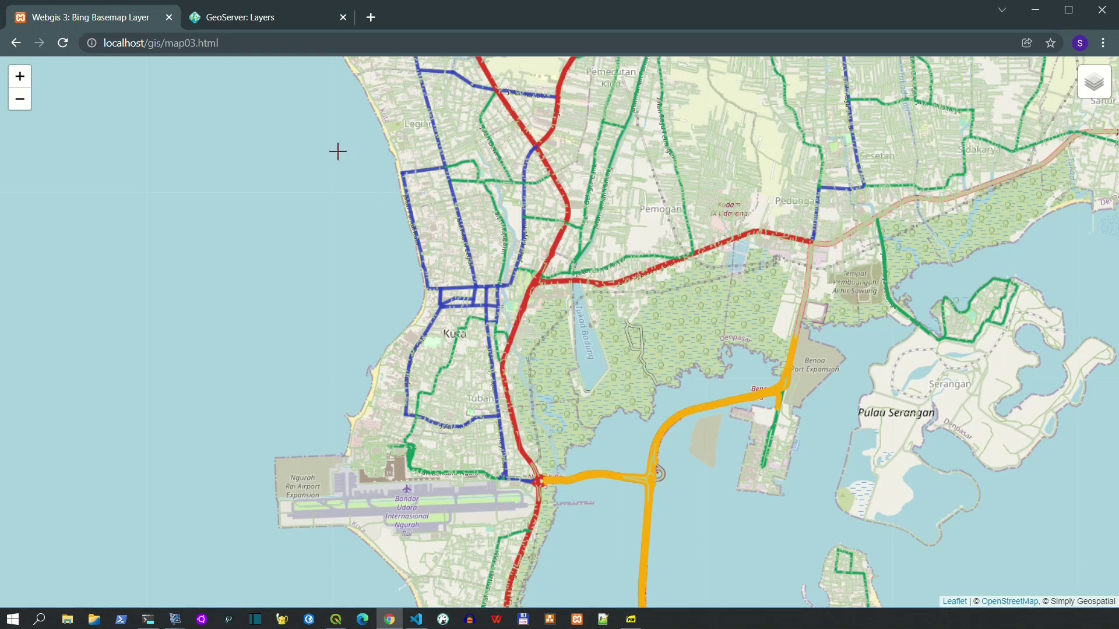
# Step: Switch to QGIS, hide the bali_roads layer and show the bali_pois layer
pyautogui.click(336, 619)
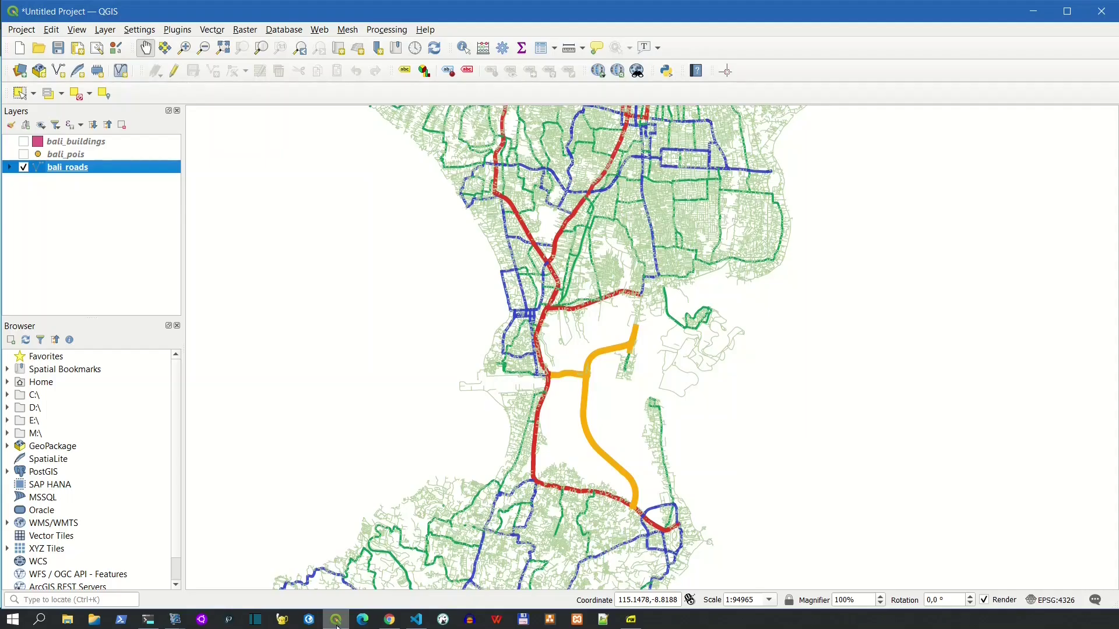
pyautogui.click(24, 167)
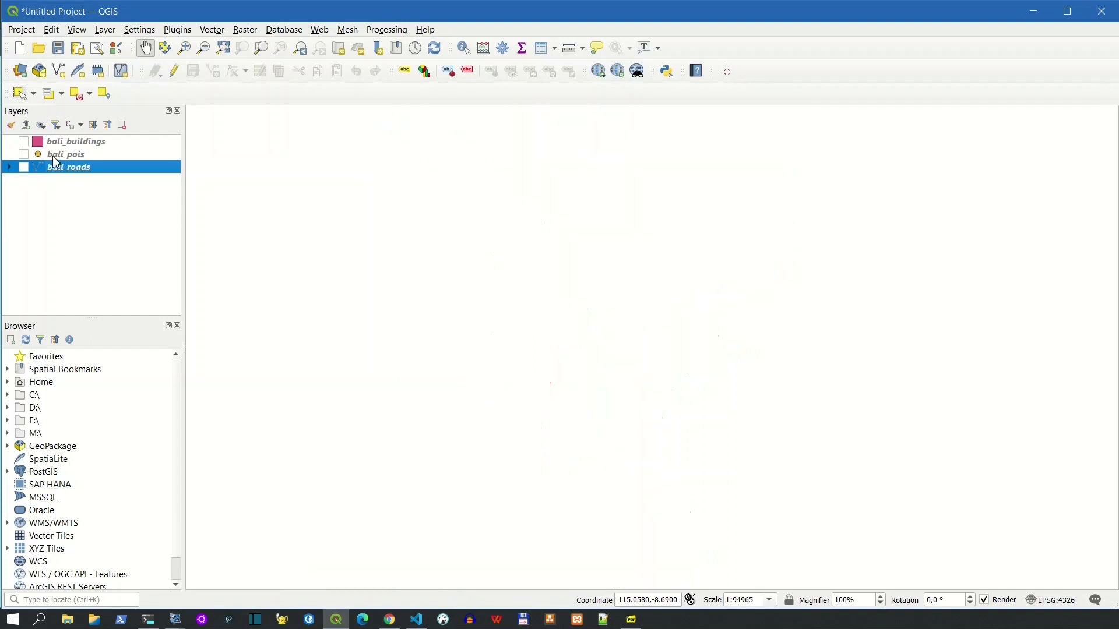
pyautogui.click(24, 155)
# Step: Set the bali_pois symbology to Categorized by the fclass field and classify the values with random colors
pyautogui.doubleClick(65, 154)
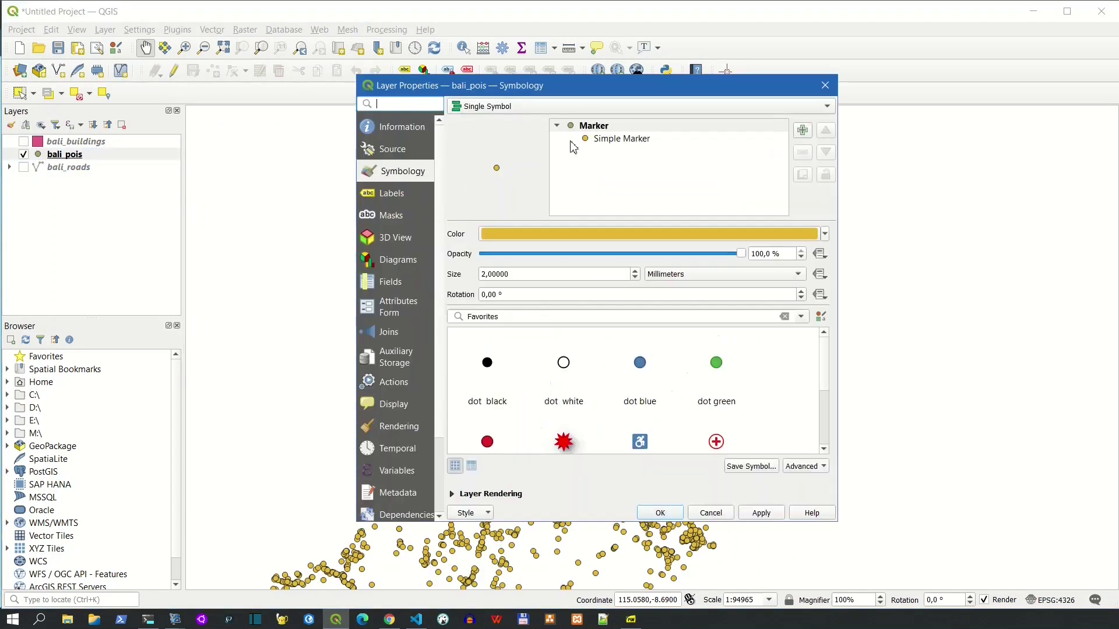
pyautogui.click(683, 108)
pyautogui.click(542, 120)
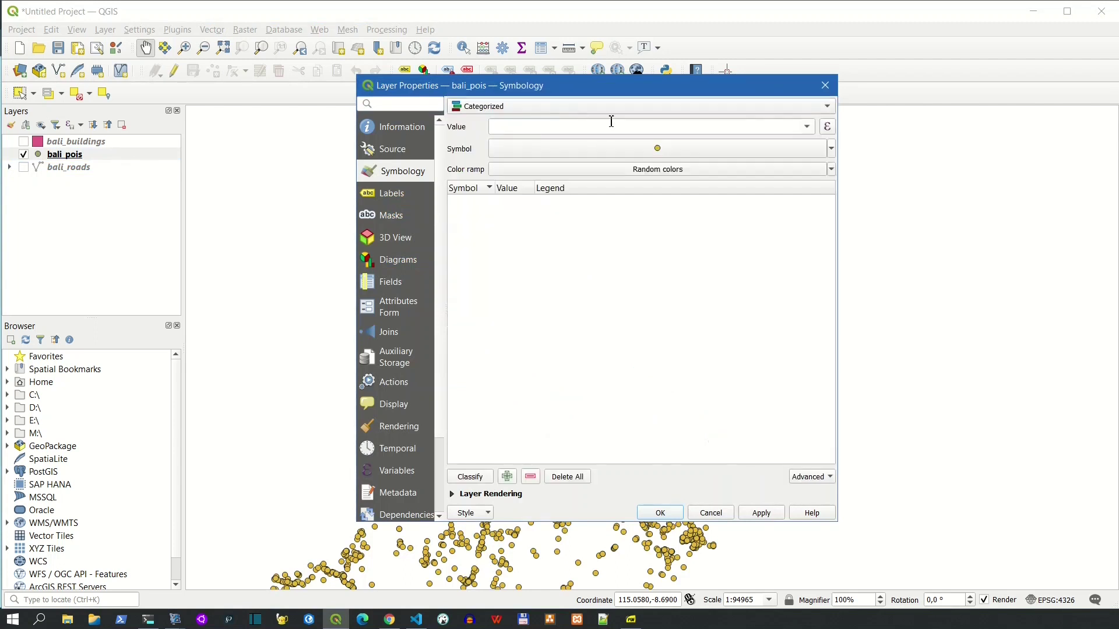
pyautogui.click(807, 127)
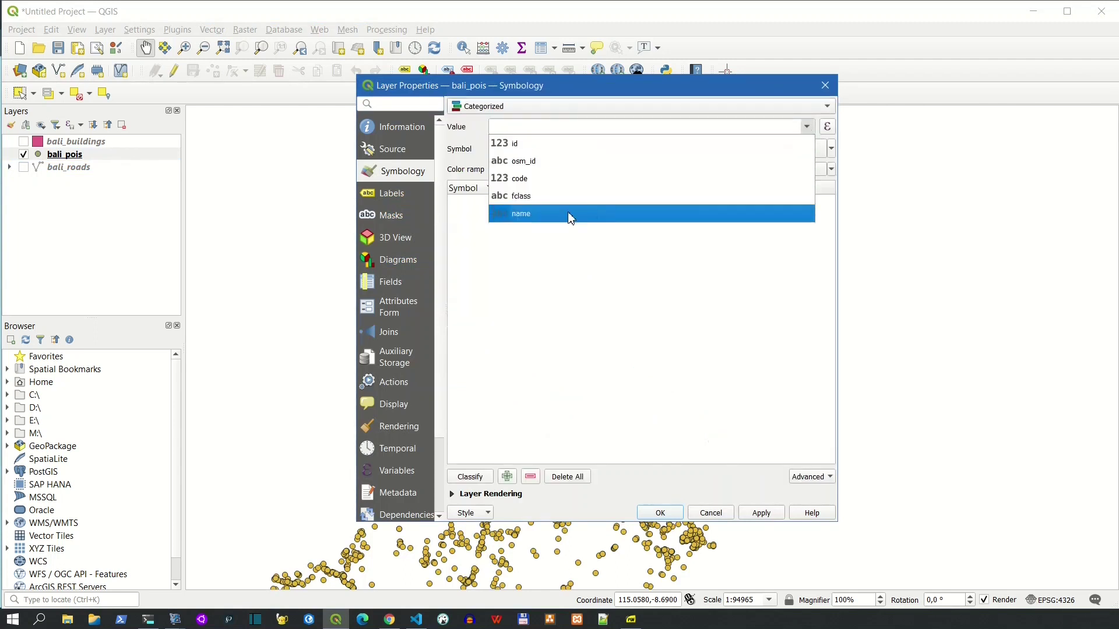
pyautogui.click(536, 198)
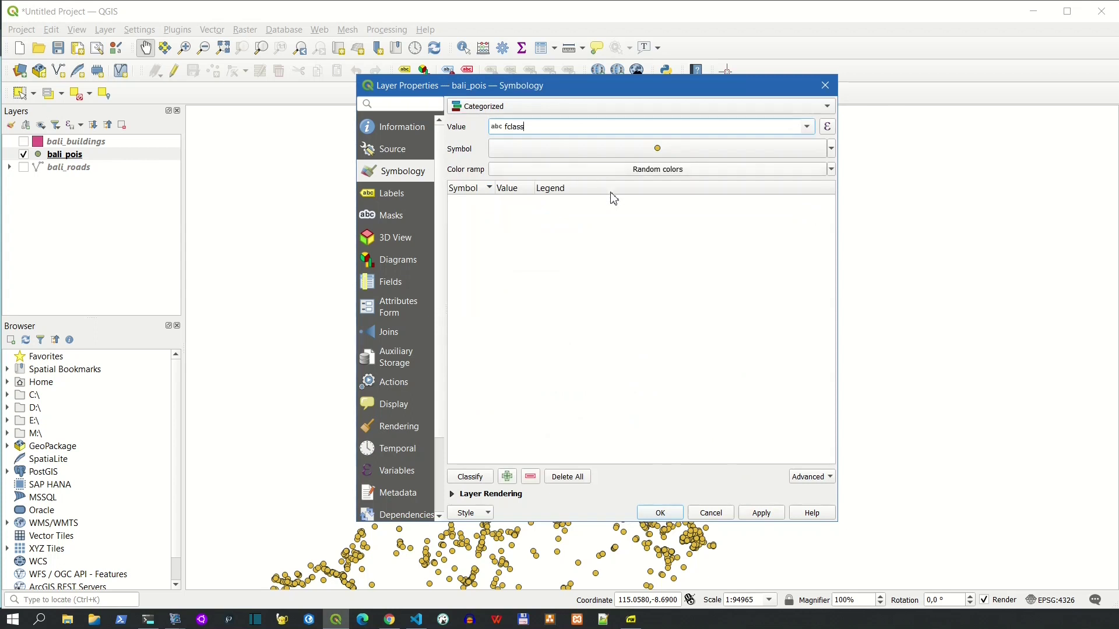
pyautogui.click(471, 477)
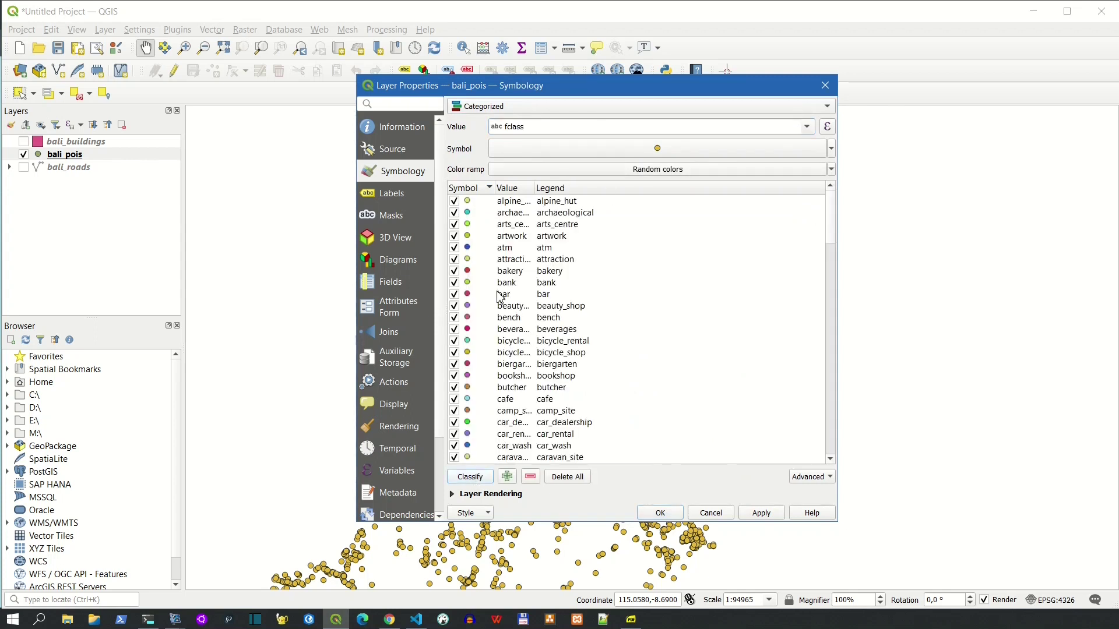
# Step: Set the symbol size of all bali_pois categories to 4 and apply the symbology
pyautogui.click(485, 306)
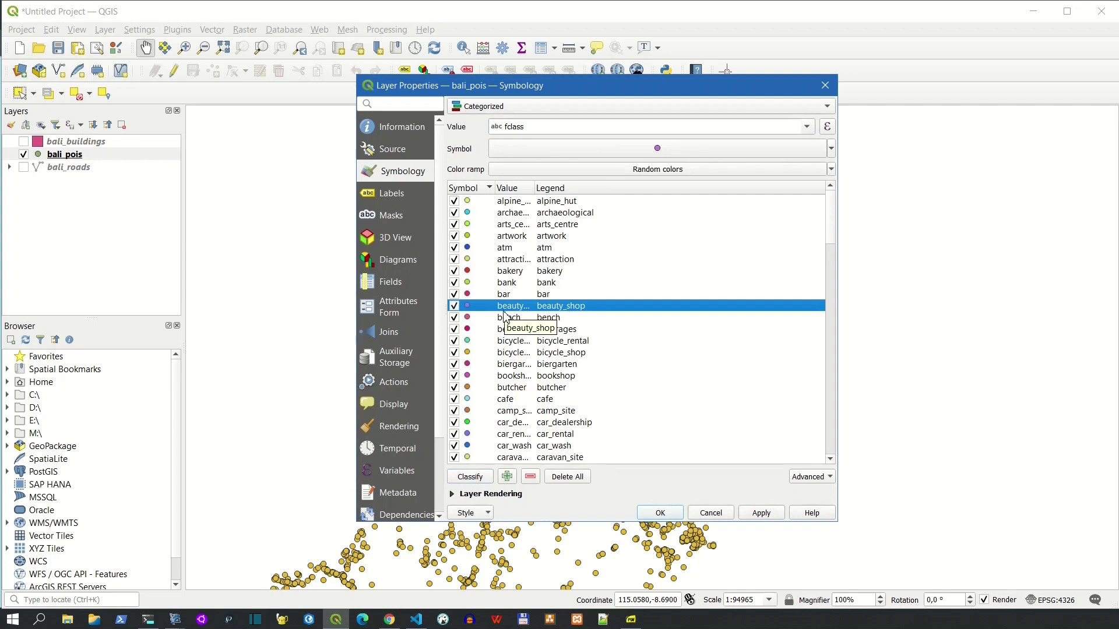
pyautogui.hotkey('ctrl', 'a')
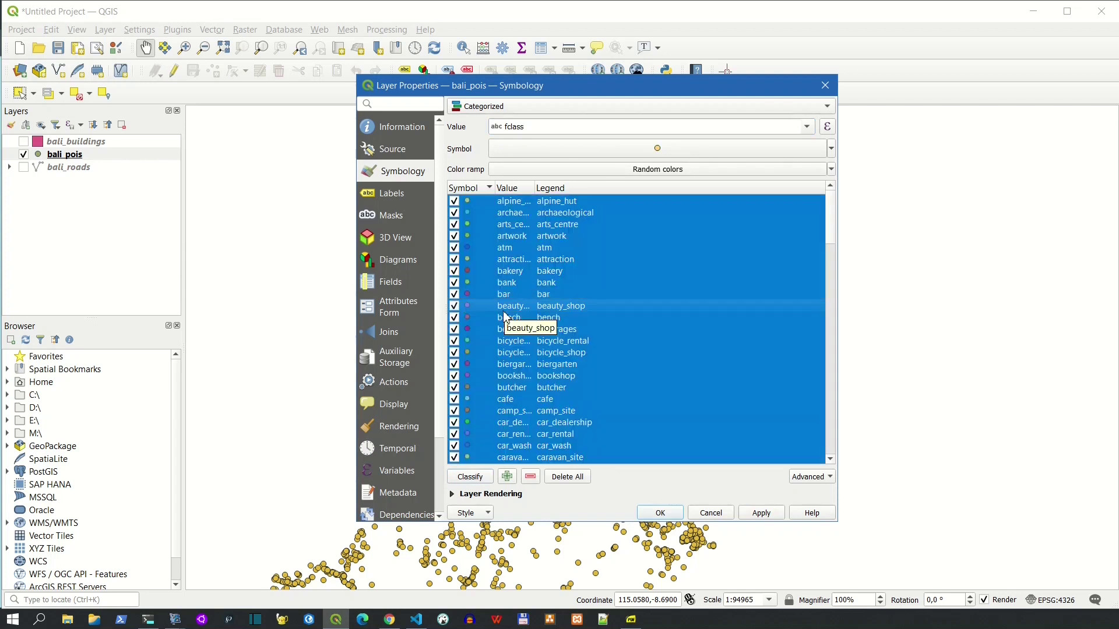
pyautogui.rightClick(571, 319)
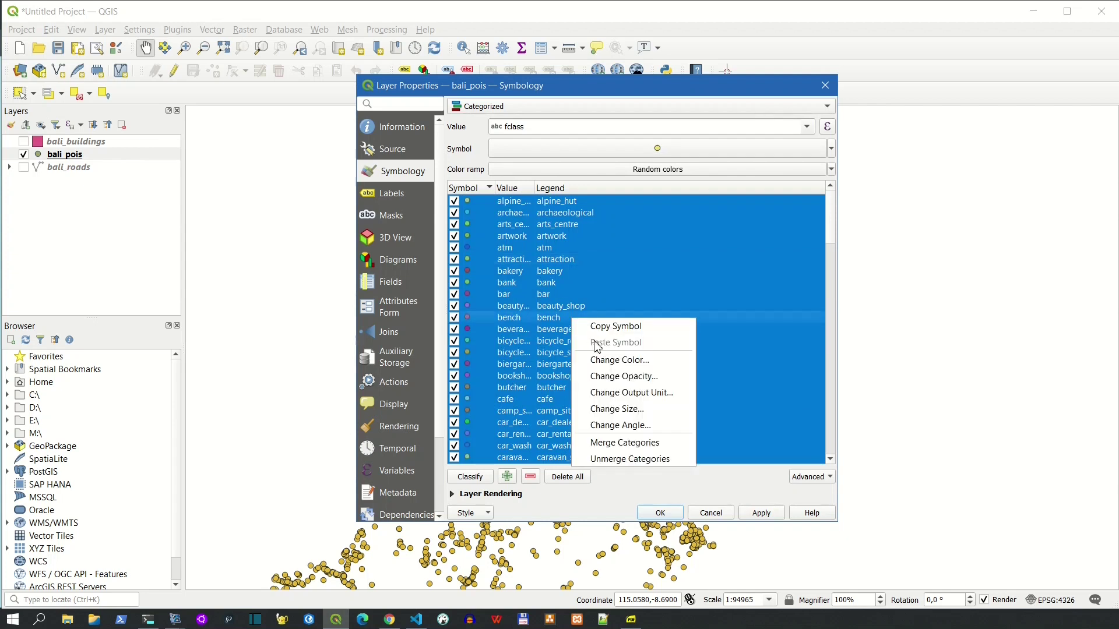
pyautogui.click(613, 408)
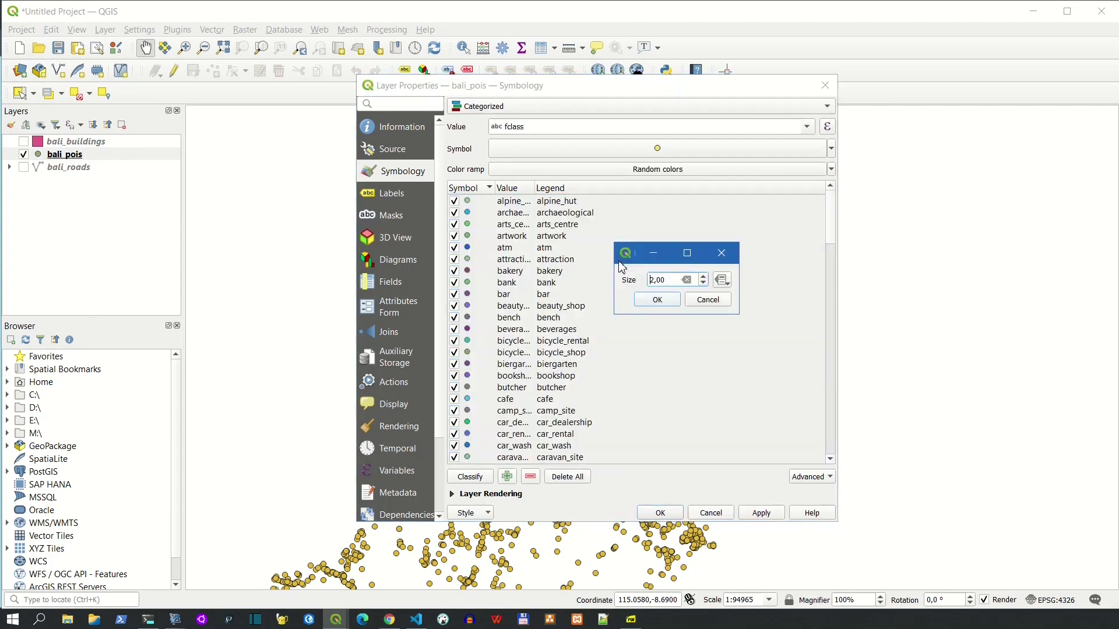
pyautogui.moveTo(667, 281); pyautogui.dragTo(602, 280)
pyautogui.write('4')
pyautogui.click(657, 299)
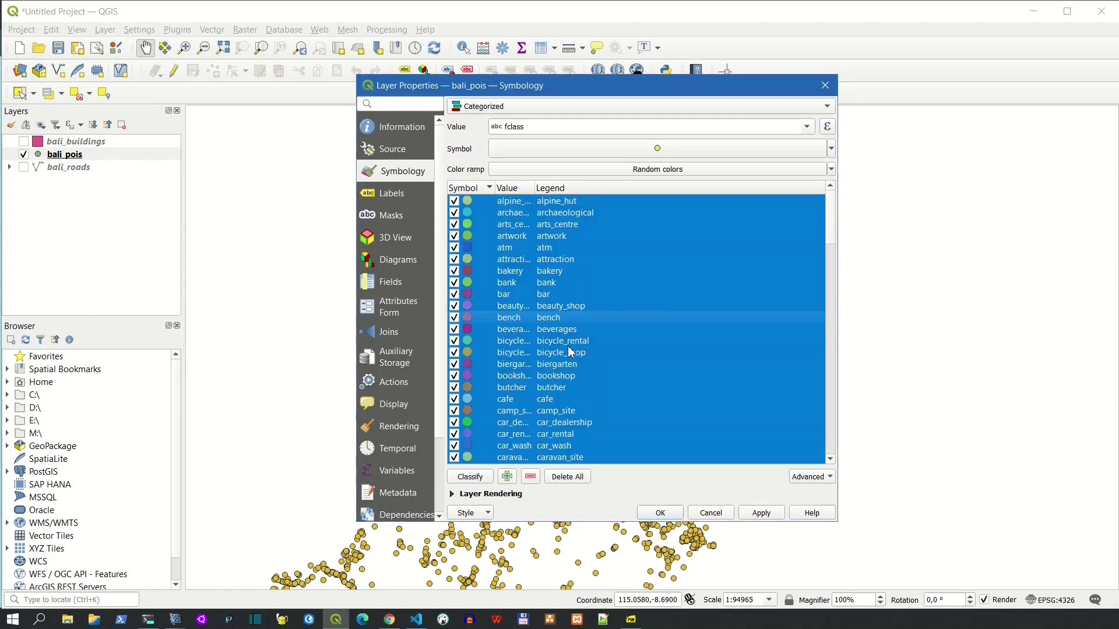
pyautogui.click(760, 514)
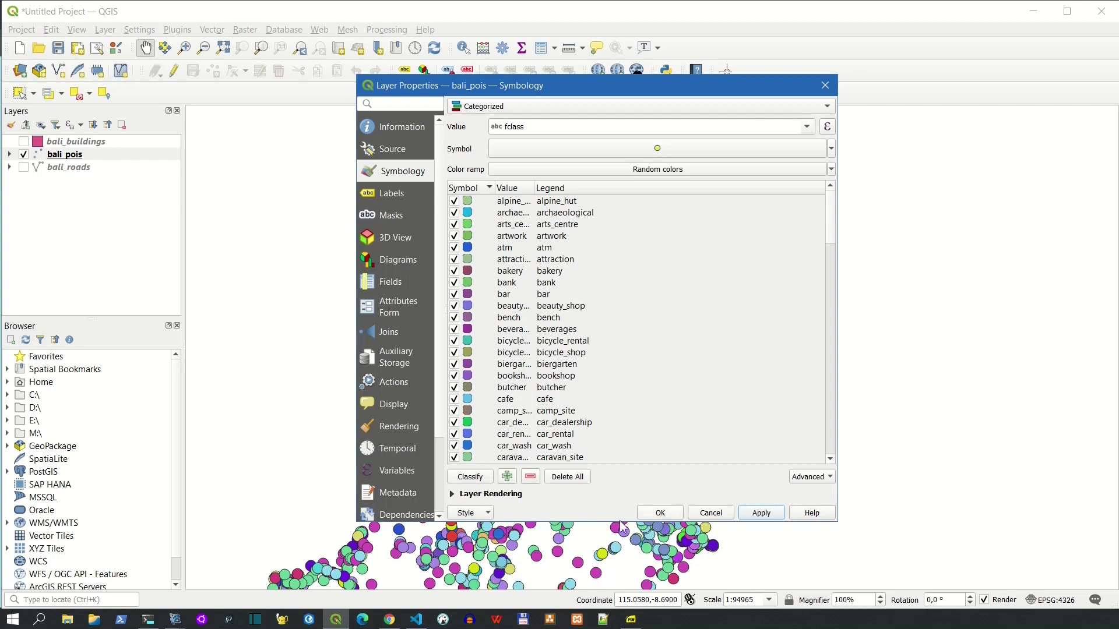
# Step: Save the bali_pois style as an SLD style file named bali-pois in D:\Simply-geospatial\SLD and close the layer properties
pyautogui.click(488, 514)
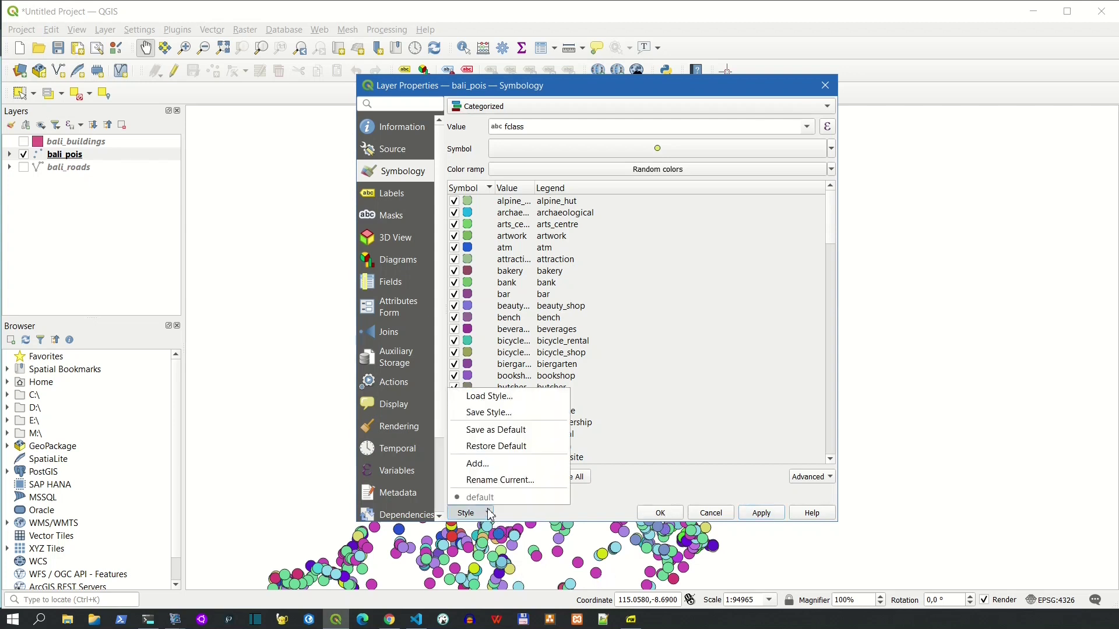
pyautogui.click(488, 412)
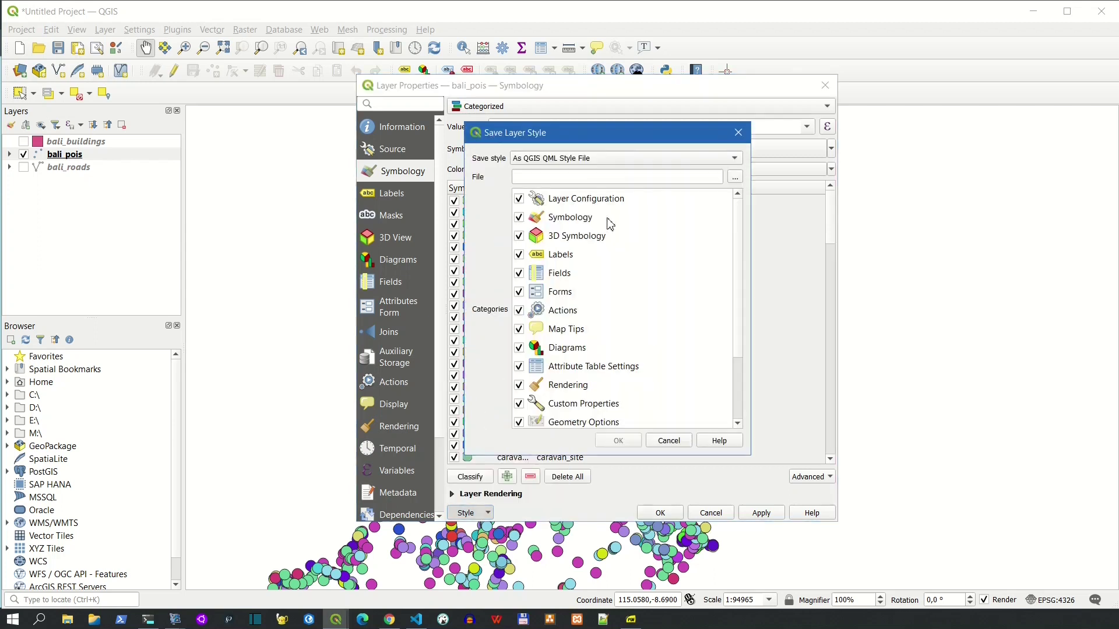
pyautogui.click(621, 159)
pyautogui.click(574, 174)
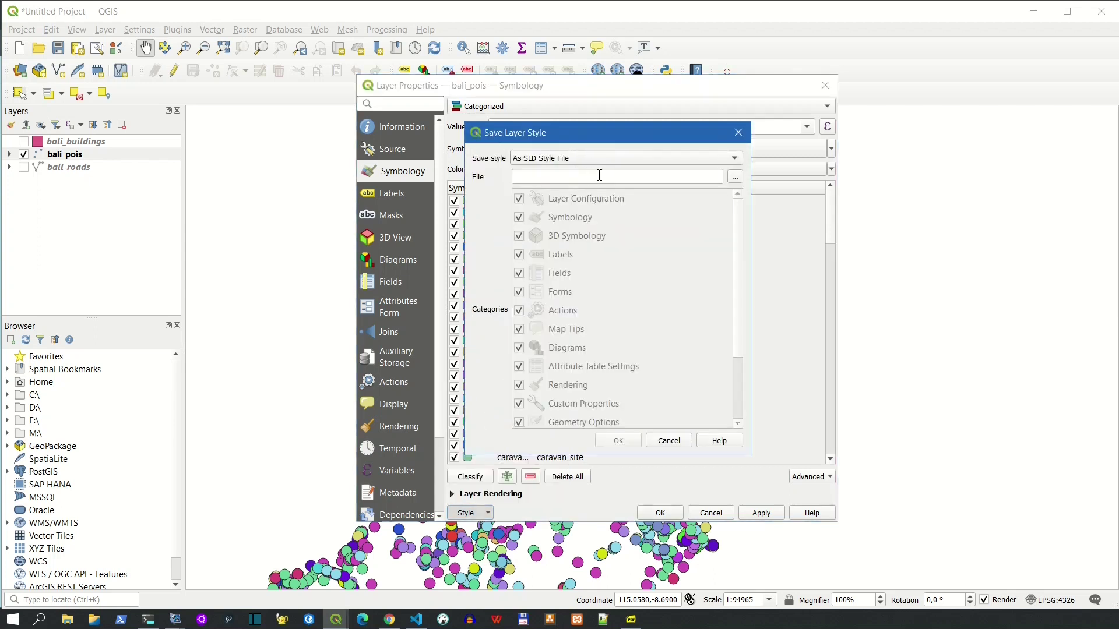
pyautogui.click(736, 183)
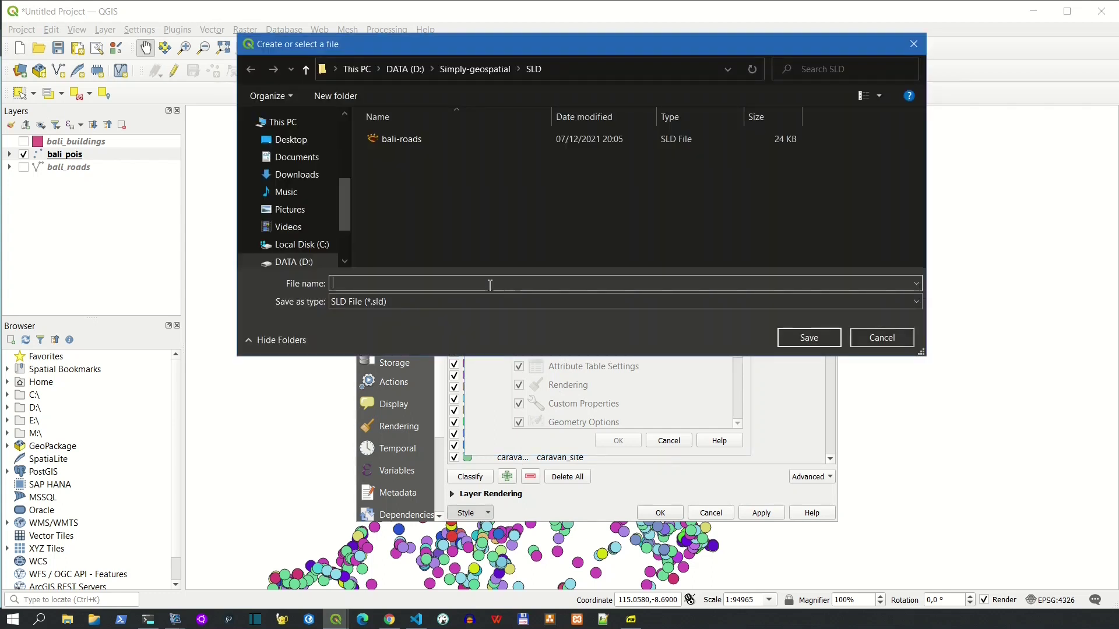
pyautogui.write('bali-pois')
pyautogui.click(781, 338)
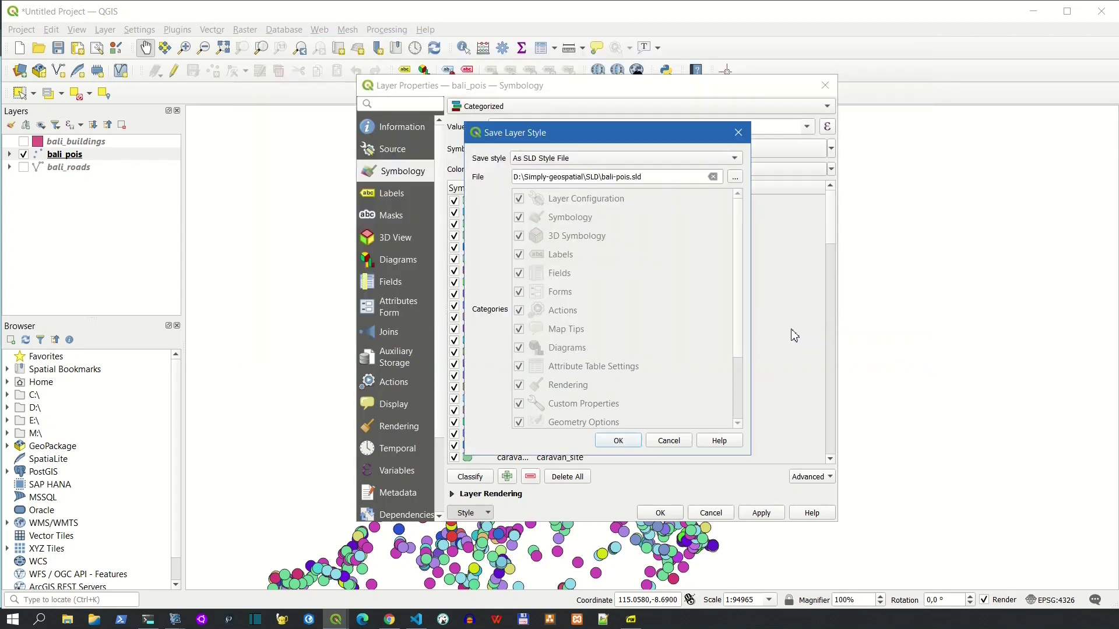
pyautogui.click(627, 442)
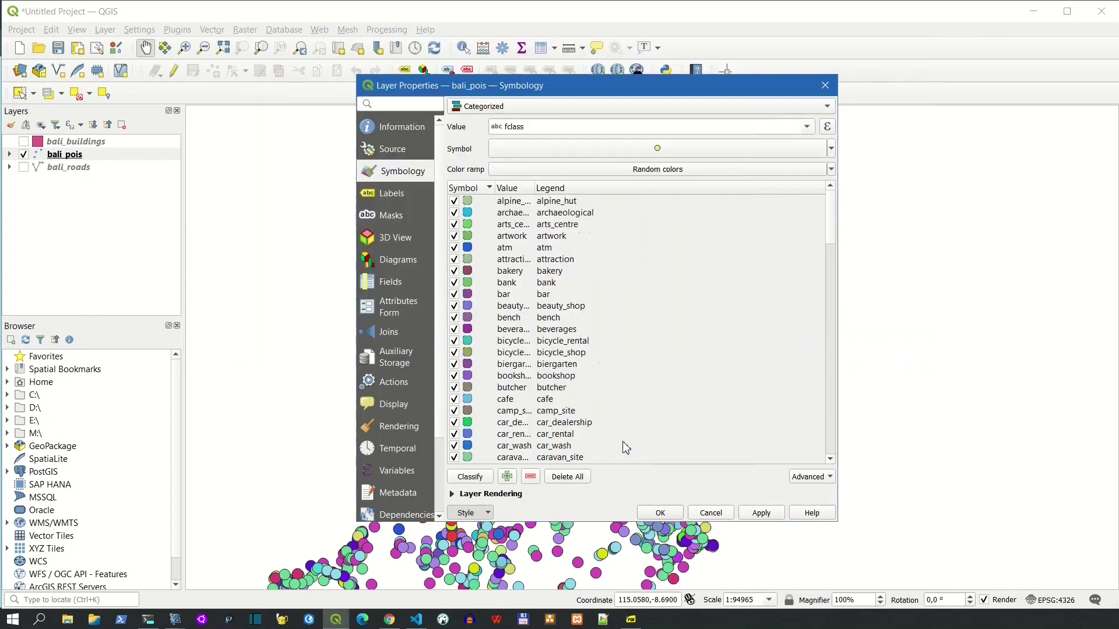
pyautogui.click(659, 515)
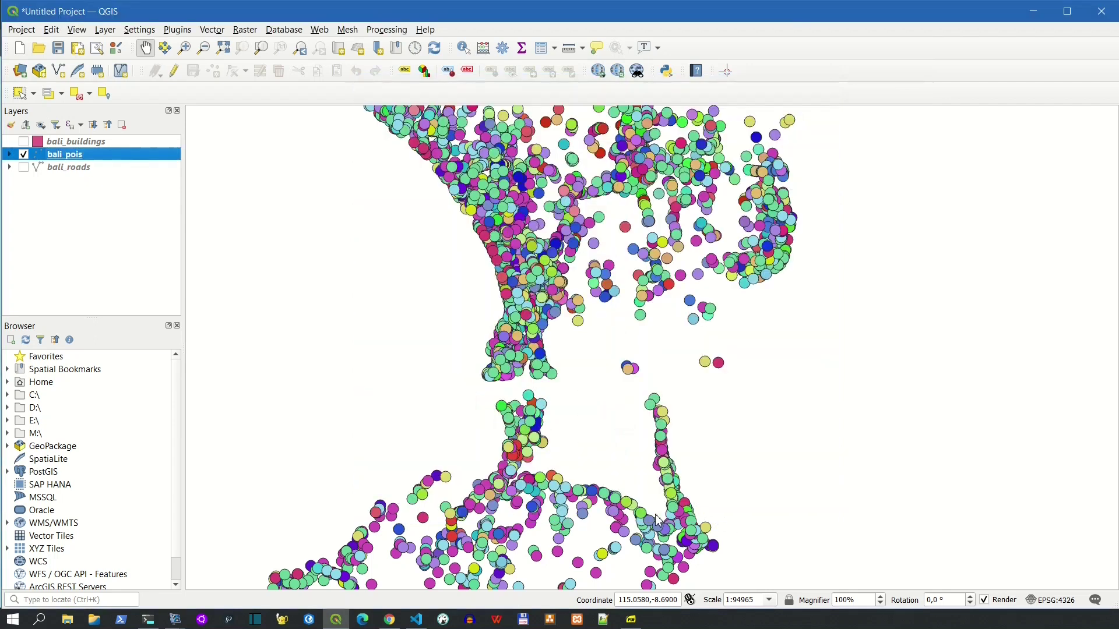
# Step: Switch to GeoServer in Chrome and add a new style named bali-pois
pyautogui.click(389, 620)
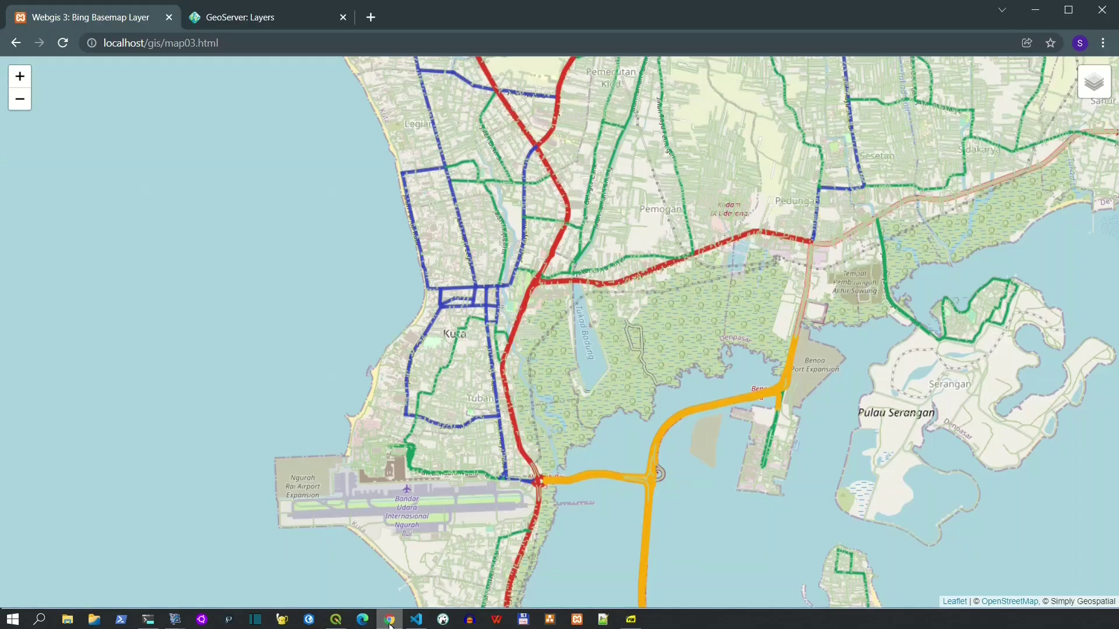
pyautogui.click(267, 23)
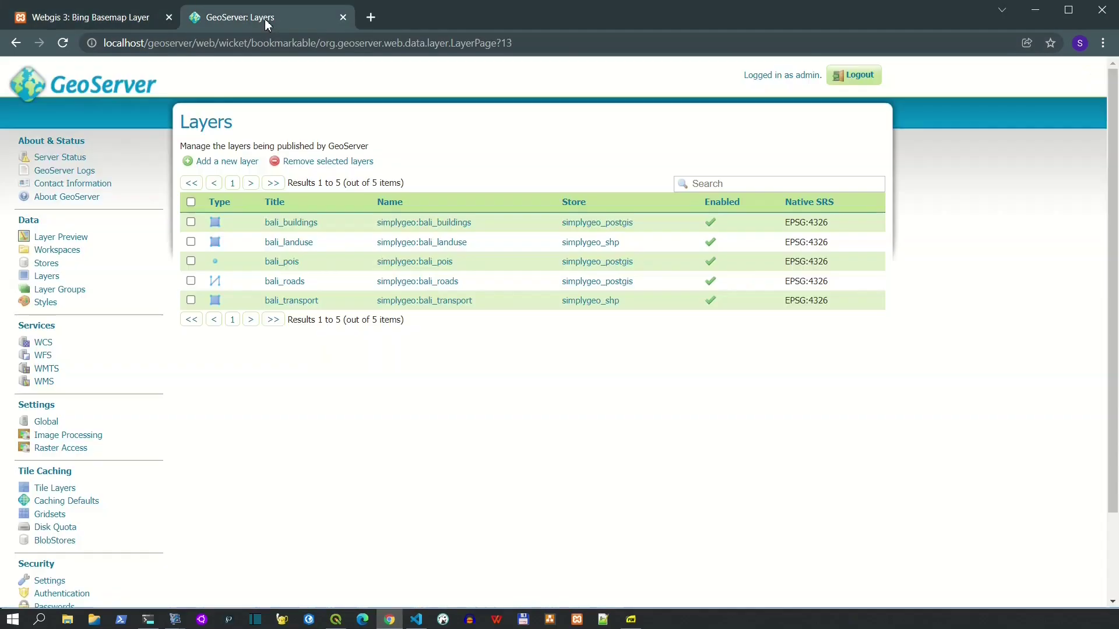
pyautogui.click(38, 301)
pyautogui.click(225, 161)
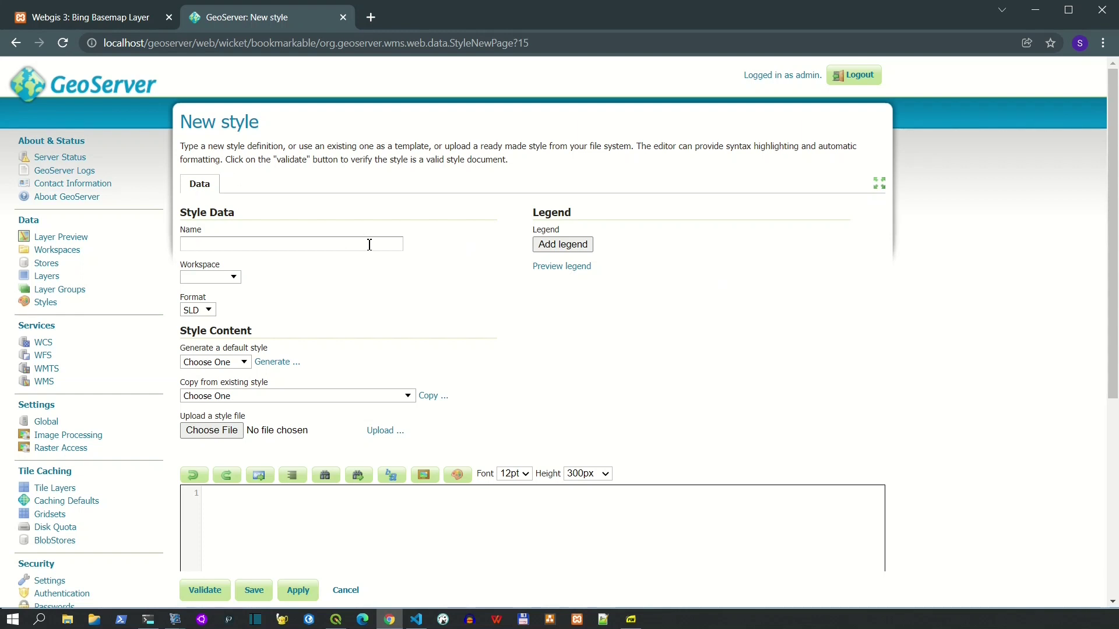
pyautogui.click(369, 245)
pyautogui.hotkey('ctrl', 'v')
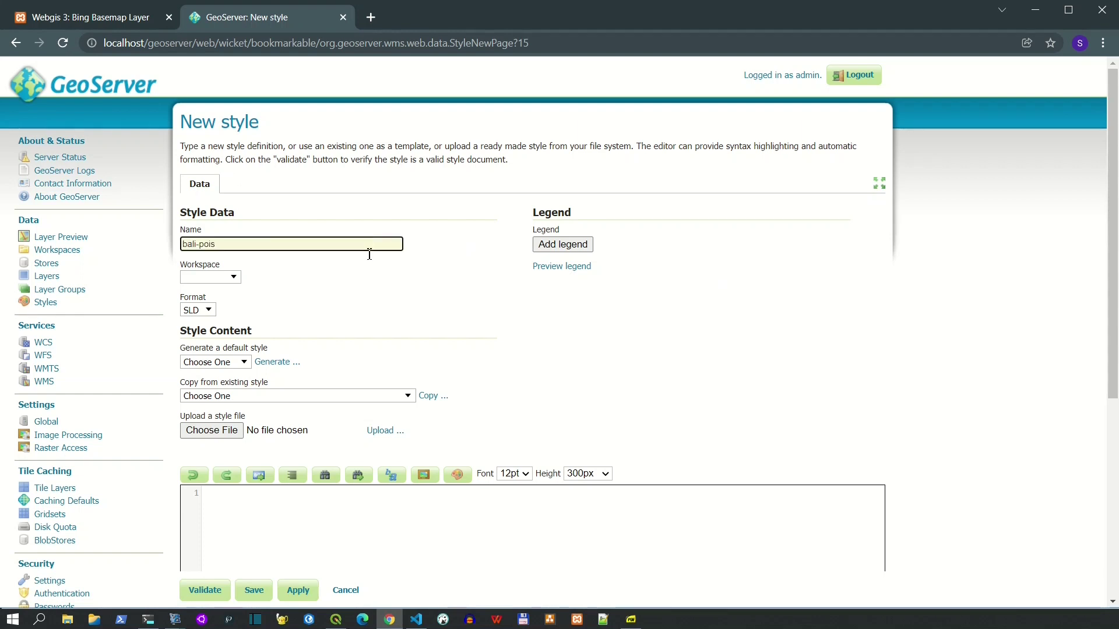
# Step: Upload the bali-pois.sld file as the content of the new style
pyautogui.click(222, 436)
pyautogui.click(179, 105)
pyautogui.click(576, 275)
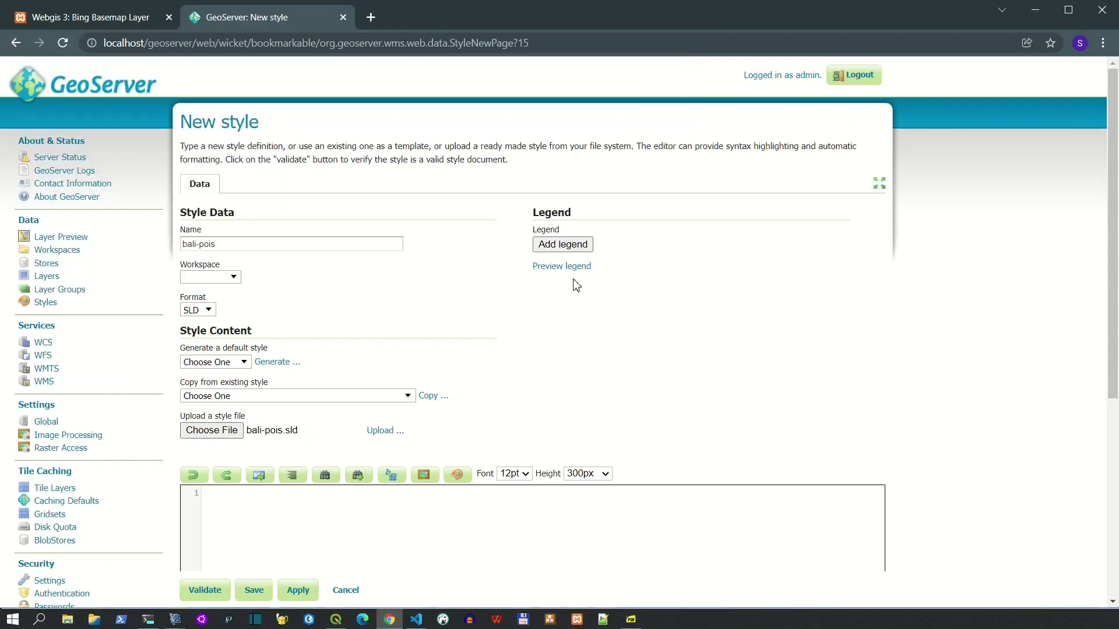
pyautogui.click(384, 432)
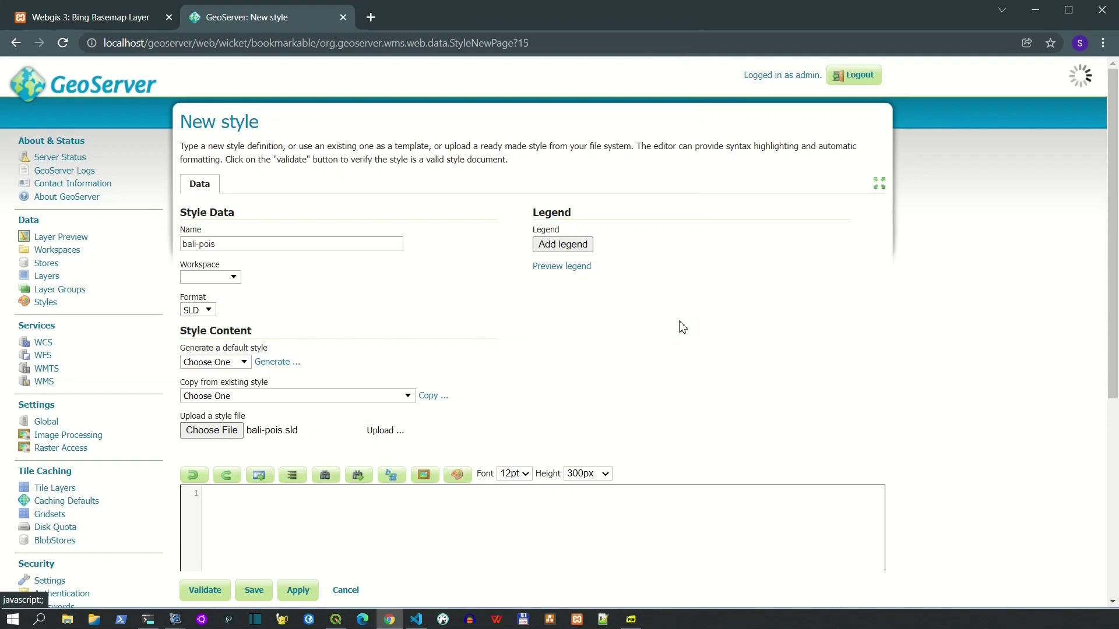
# Step: Validate the uploaded style definition, look through its code and save the style
pyautogui.scroll(-5, 722, 302)
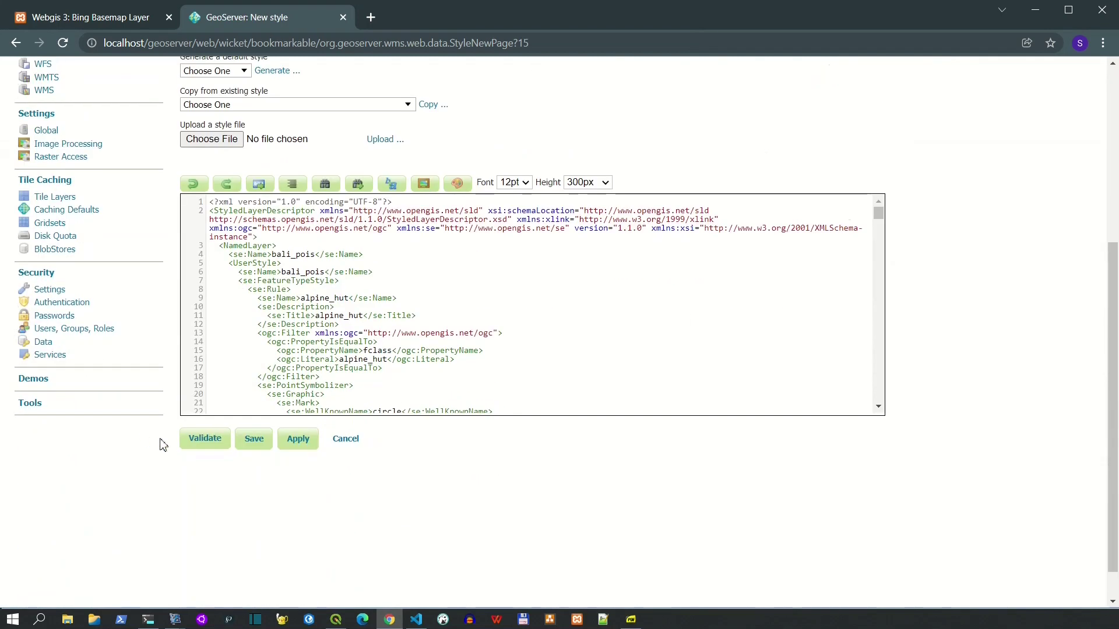
pyautogui.click(204, 440)
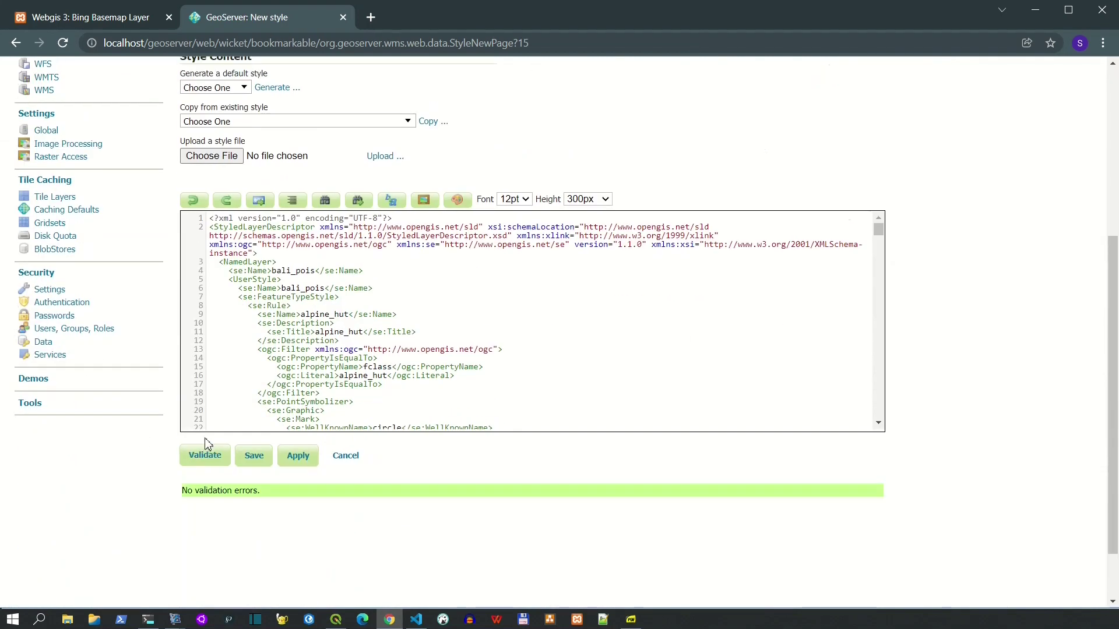
pyautogui.scroll(-10, 540, 282)
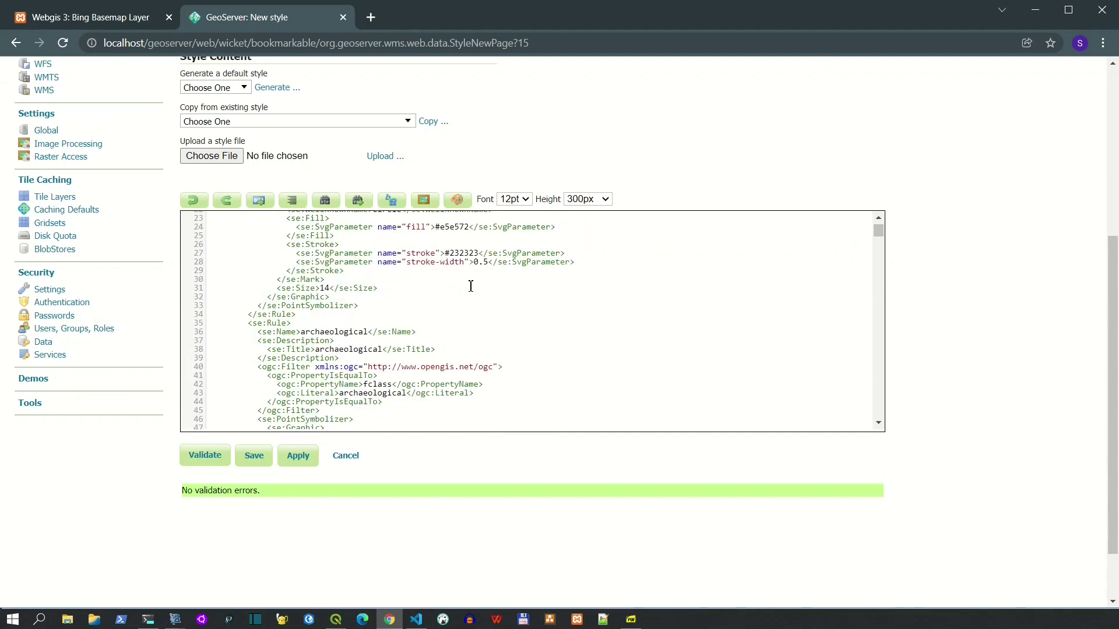
pyautogui.scroll(10, 475, 302)
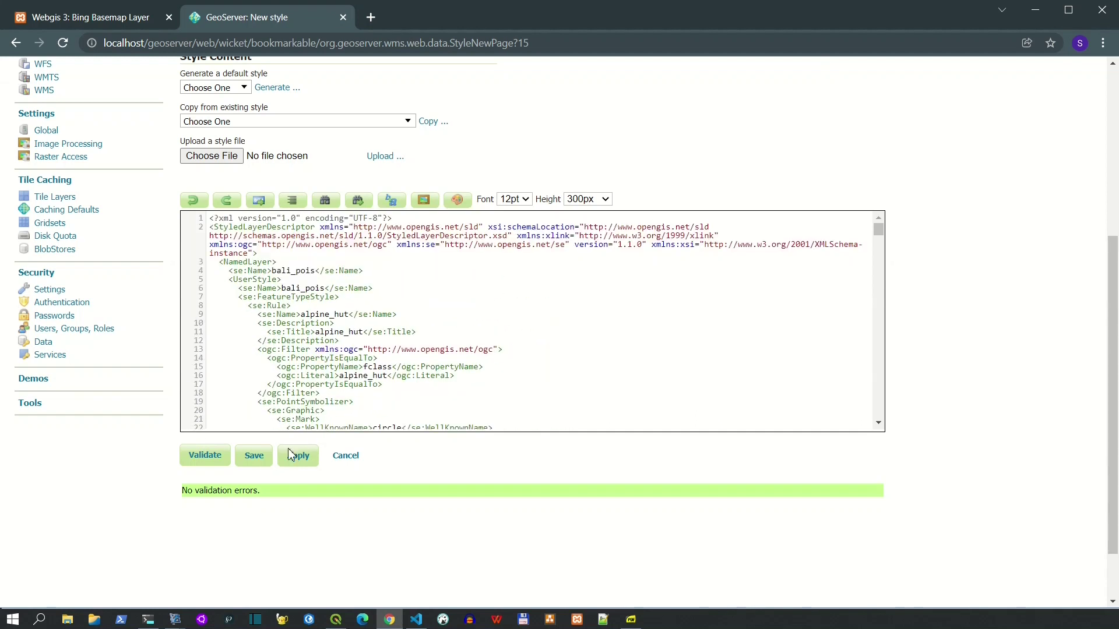
pyautogui.click(251, 458)
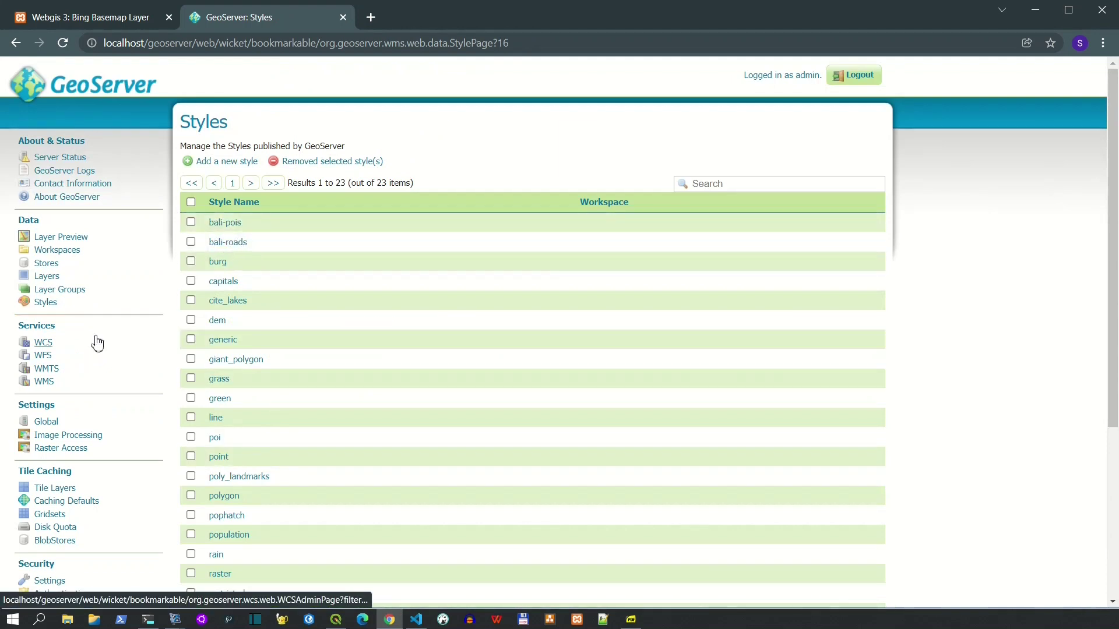
# Step: Set the default WMS style of the simplygeo:bali_pois layer to bali-pois and save the layer
pyautogui.click(48, 277)
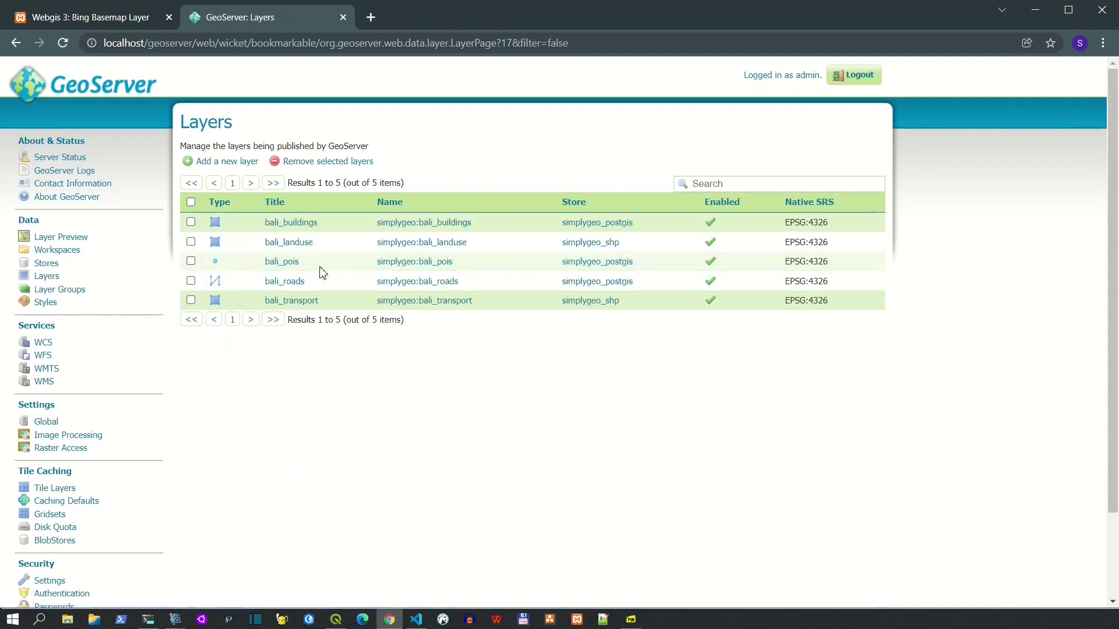
pyautogui.click(420, 263)
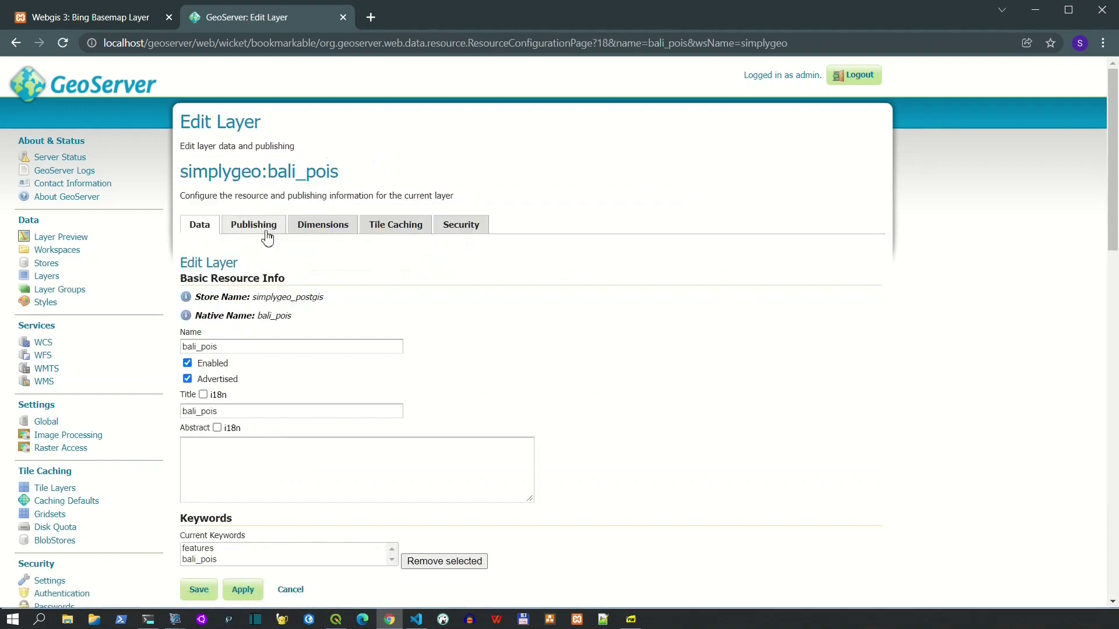
pyautogui.click(255, 225)
pyautogui.scroll(-5, 466, 292)
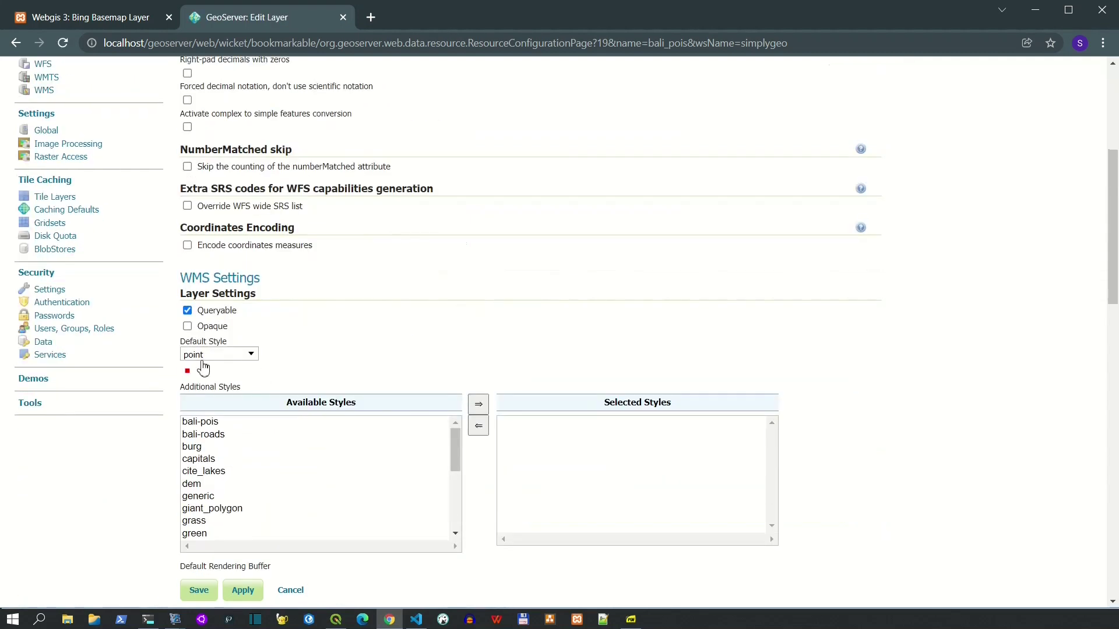
pyautogui.click(206, 356)
pyautogui.click(201, 394)
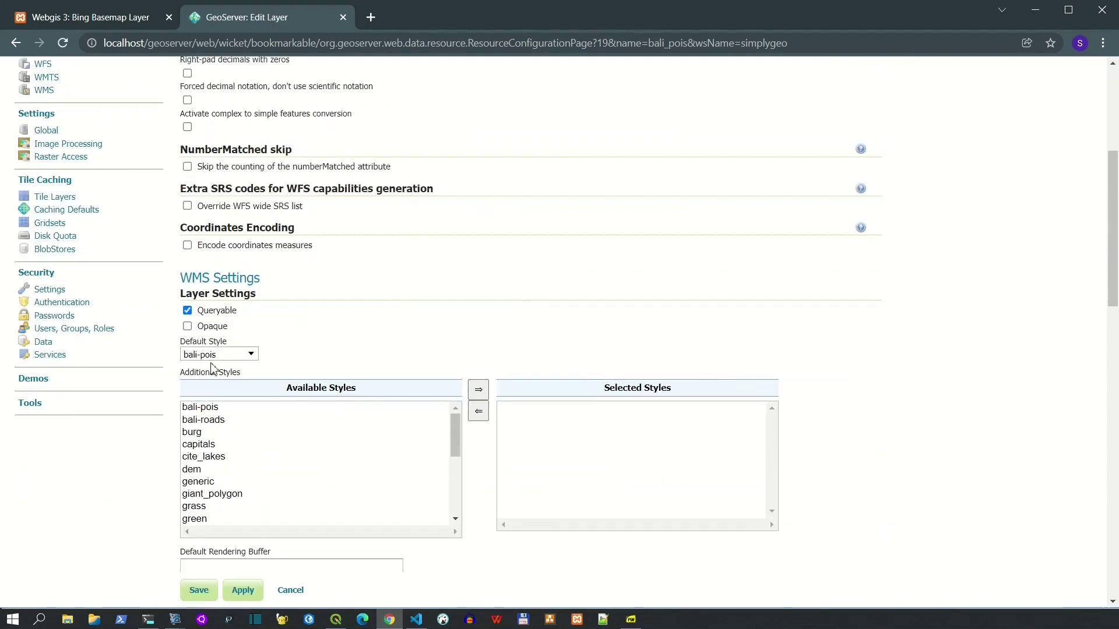
pyautogui.scroll(-8, 490, 326)
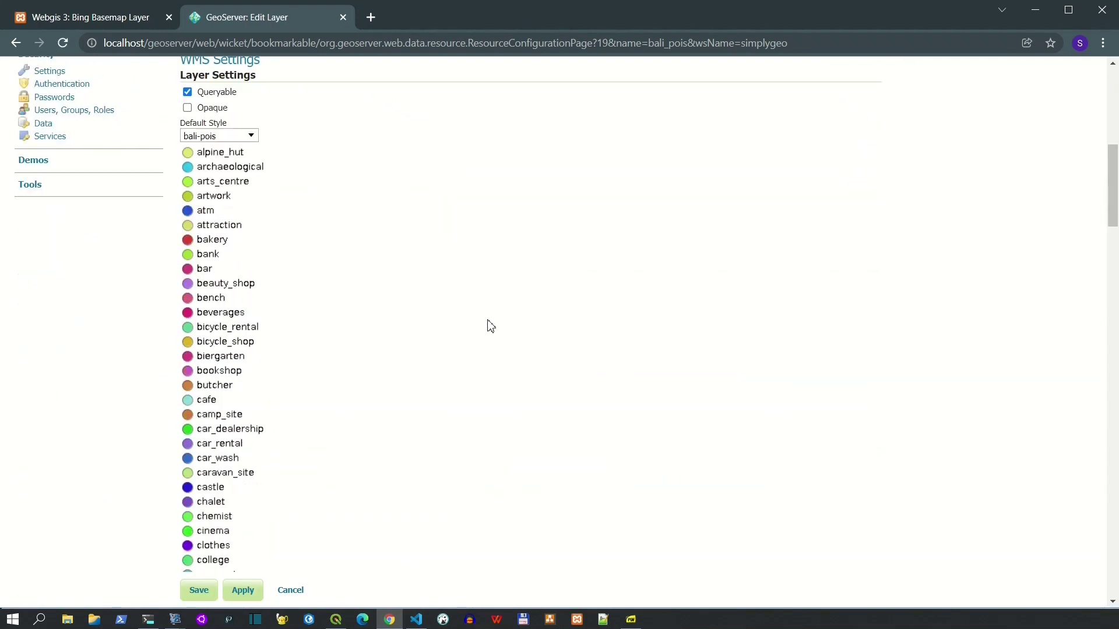
pyautogui.click(202, 590)
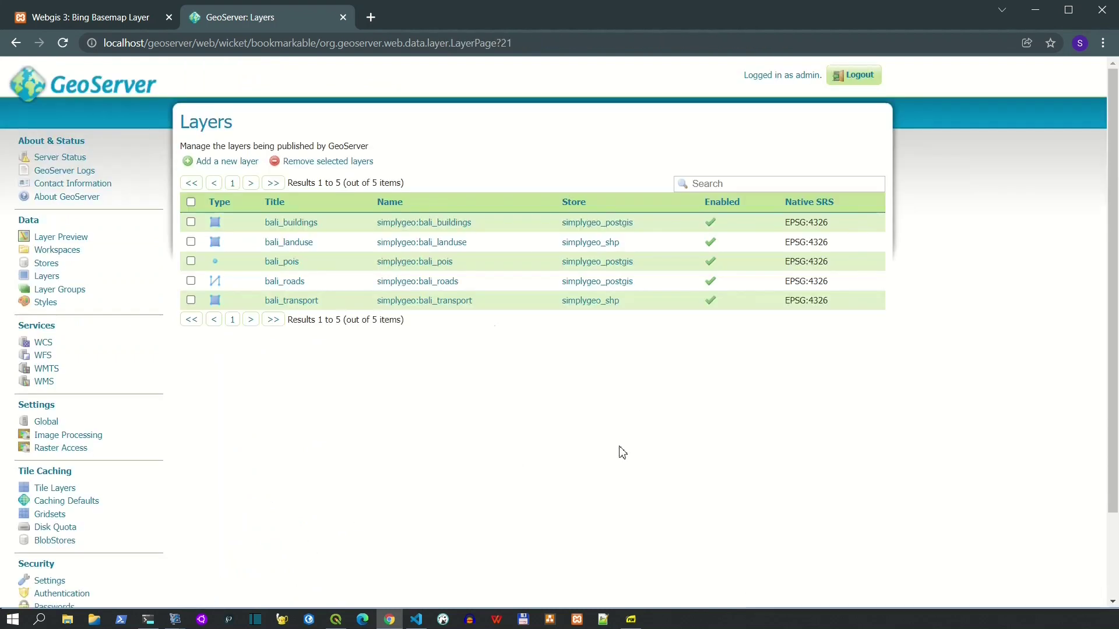
# Step: In the web map, hide Bali Roads, show Bali Landmark and inspect the styled points around Kuta up close
pyautogui.click(108, 17)
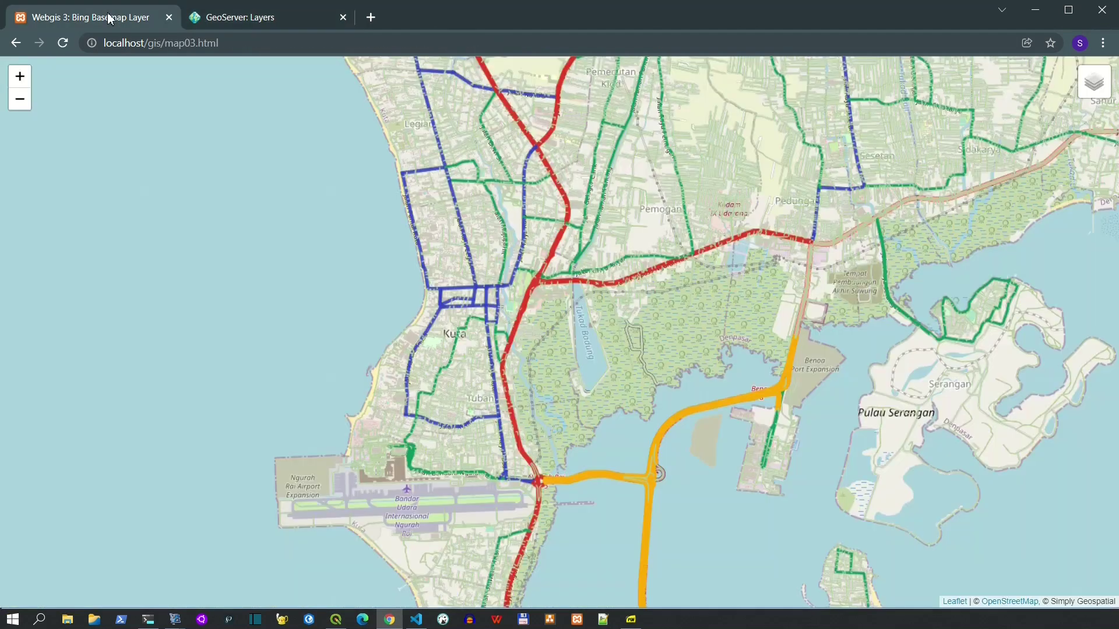
pyautogui.moveTo(1094, 87)
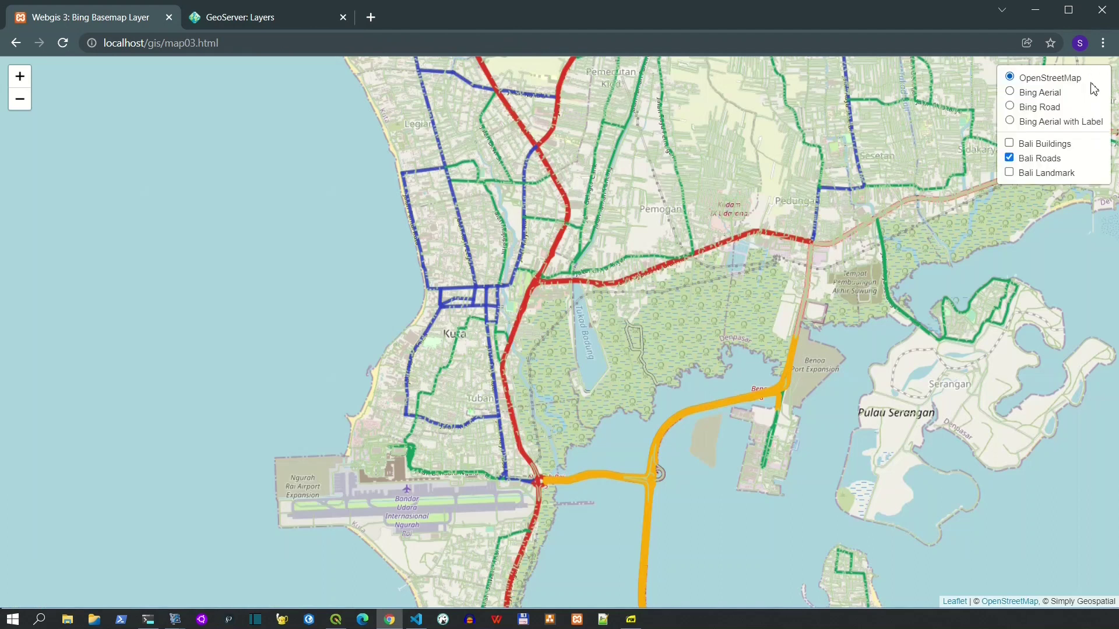
pyautogui.click(1009, 159)
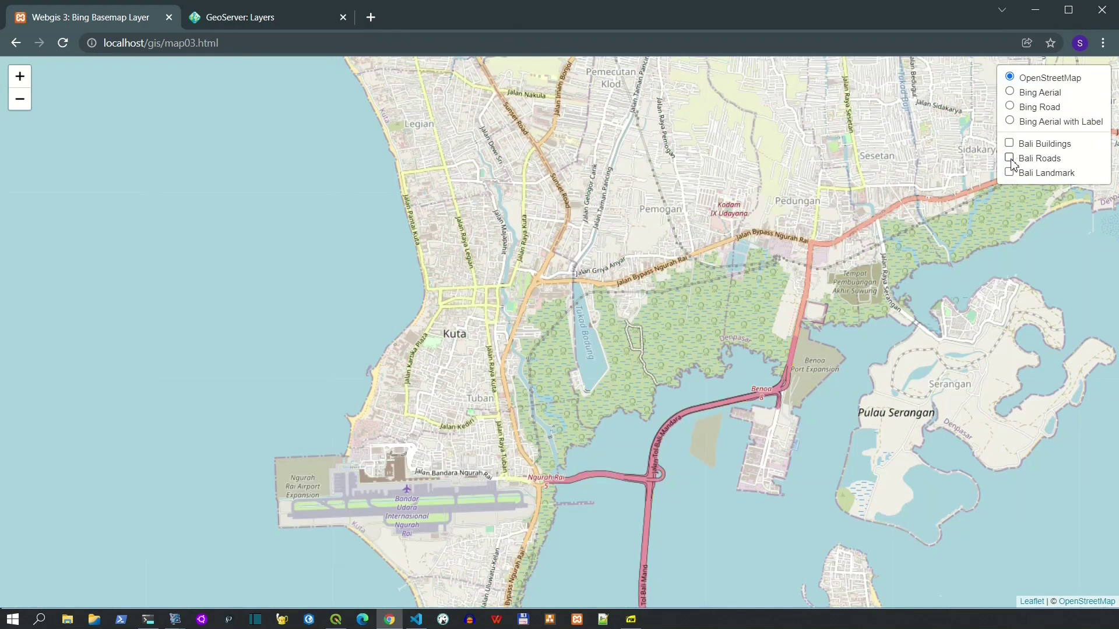
pyautogui.click(1010, 173)
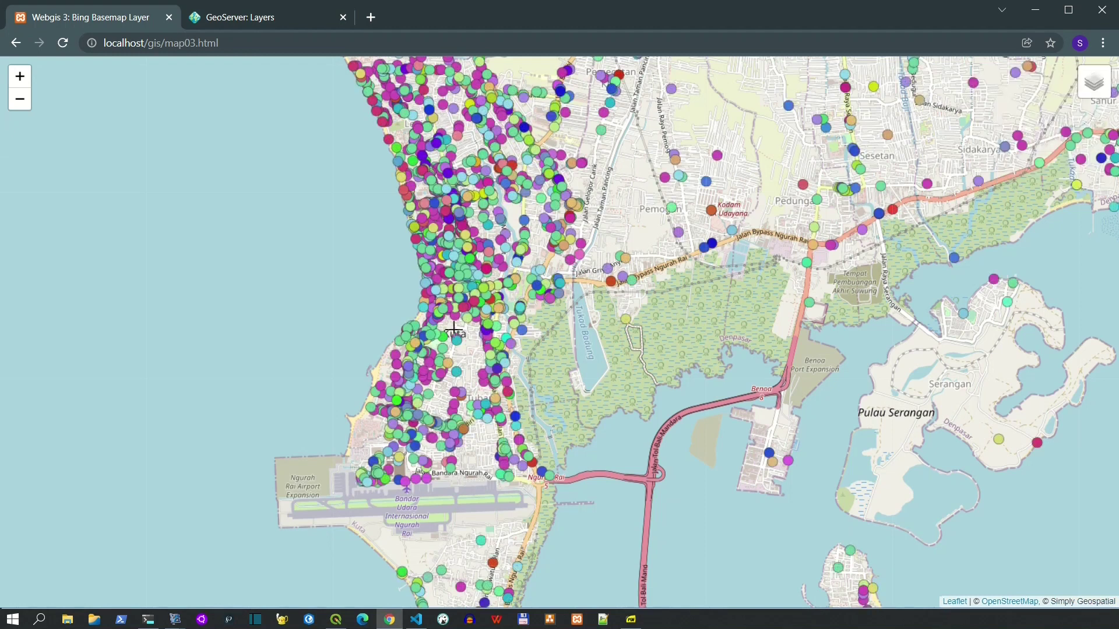
pyautogui.scroll(3, 533, 369)
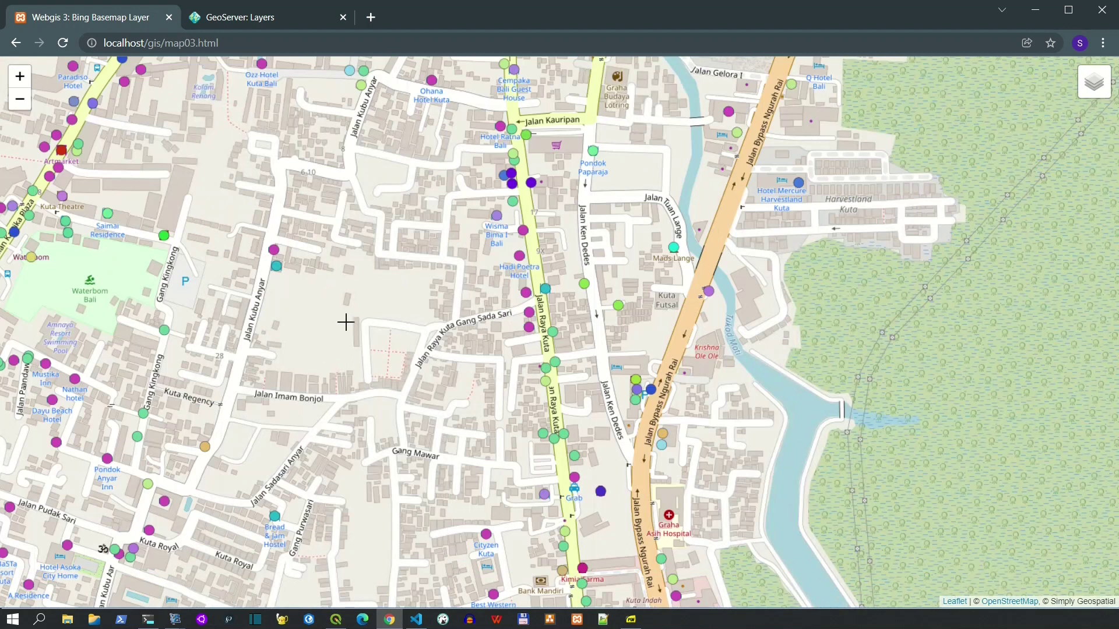
pyautogui.moveTo(345, 322); pyautogui.dragTo(613, 219)
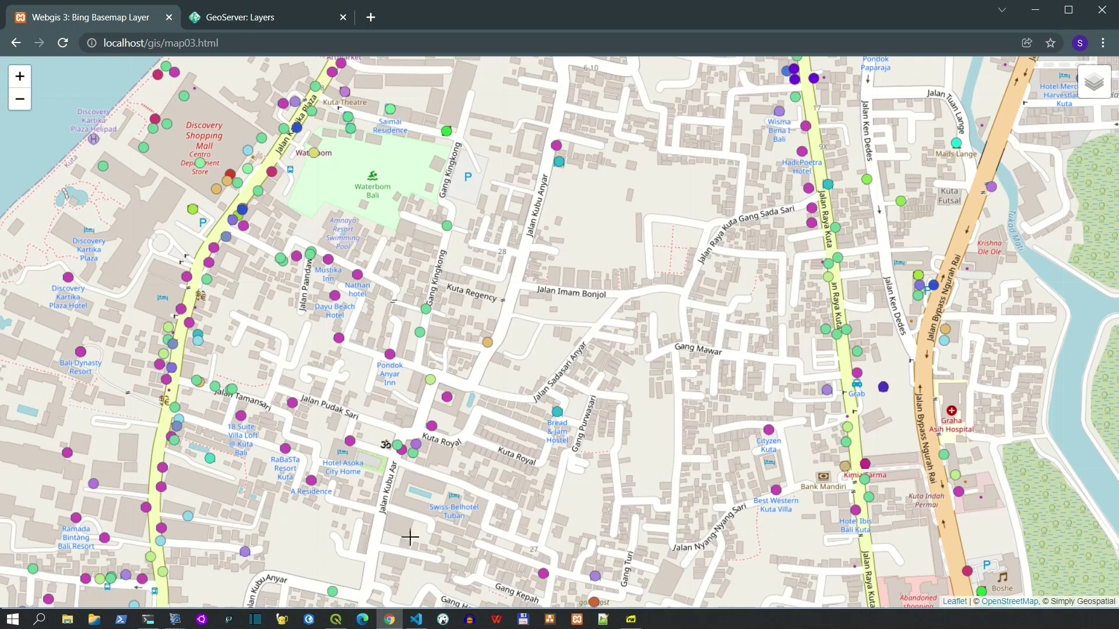
# Step: Switch to QGIS, hide the bali_pois layer and show the bali_buildings layer for a closer look at the buildings
pyautogui.click(336, 619)
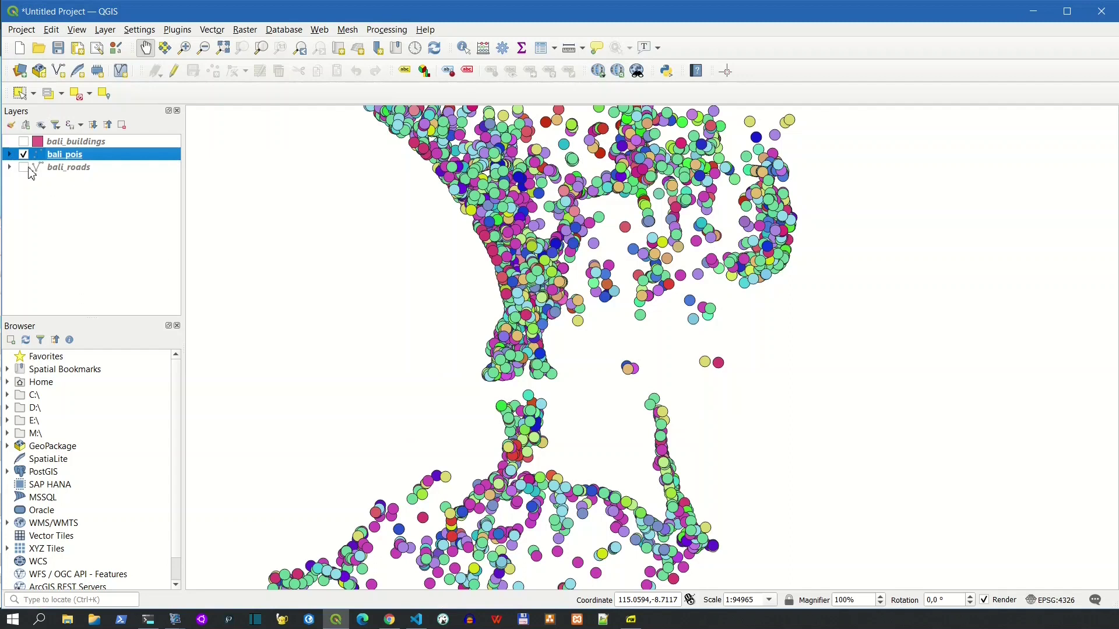
pyautogui.click(23, 155)
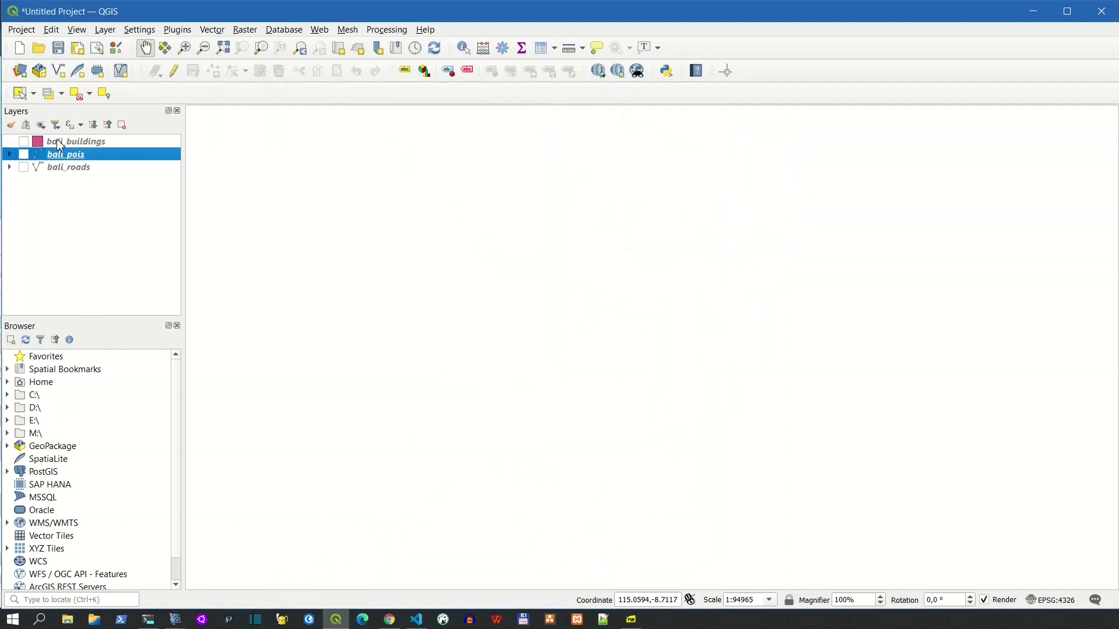
pyautogui.click(23, 141)
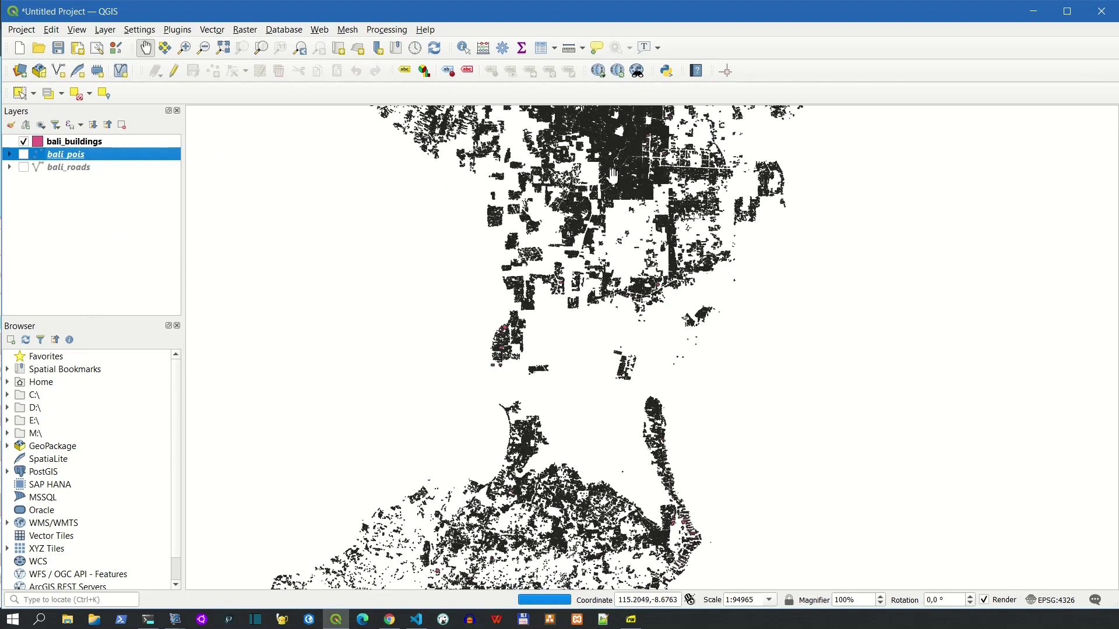
pyautogui.moveTo(693, 168); pyautogui.dragTo(744, 178)
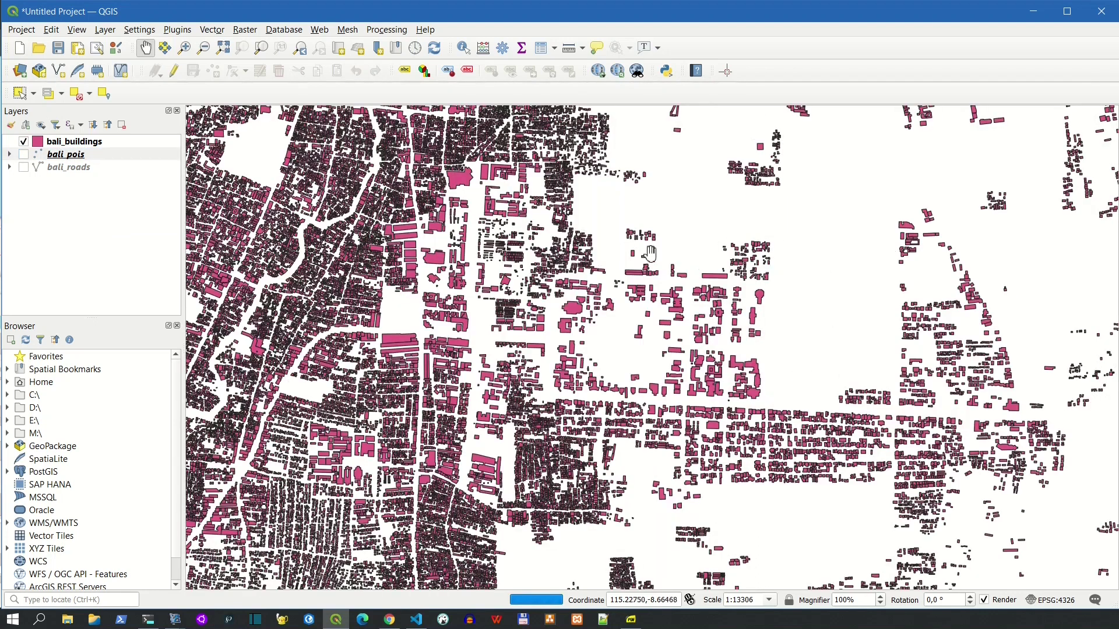
# Step: Style the bali_buildings layer as Categorized by the type field, classify all values, widen the value column and apply the symbology
pyautogui.click(83, 147)
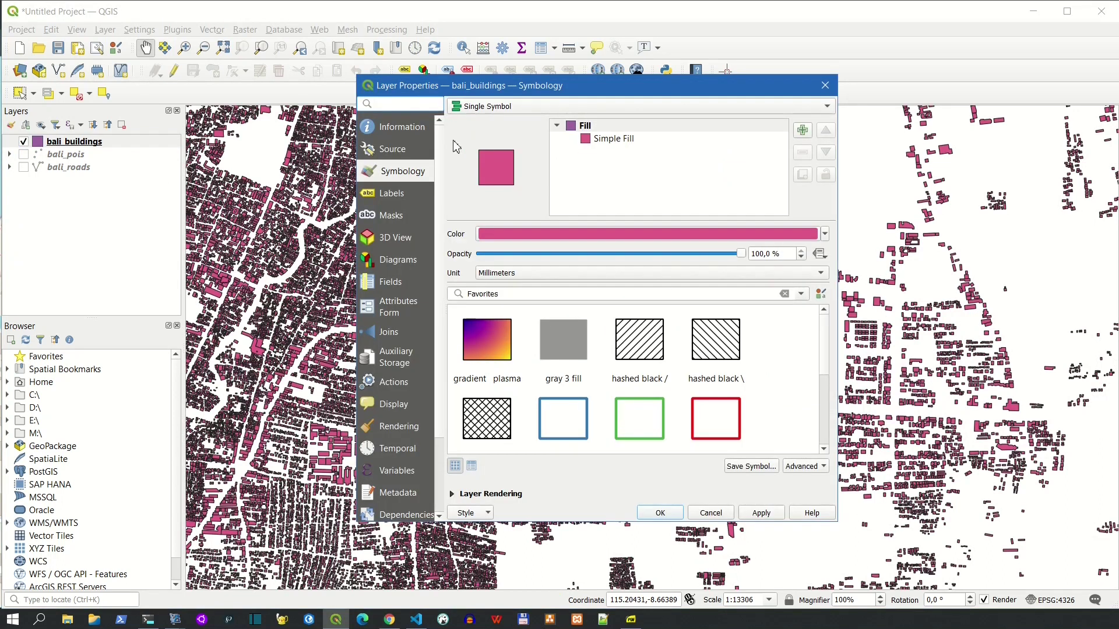
pyautogui.click(630, 109)
pyautogui.click(569, 121)
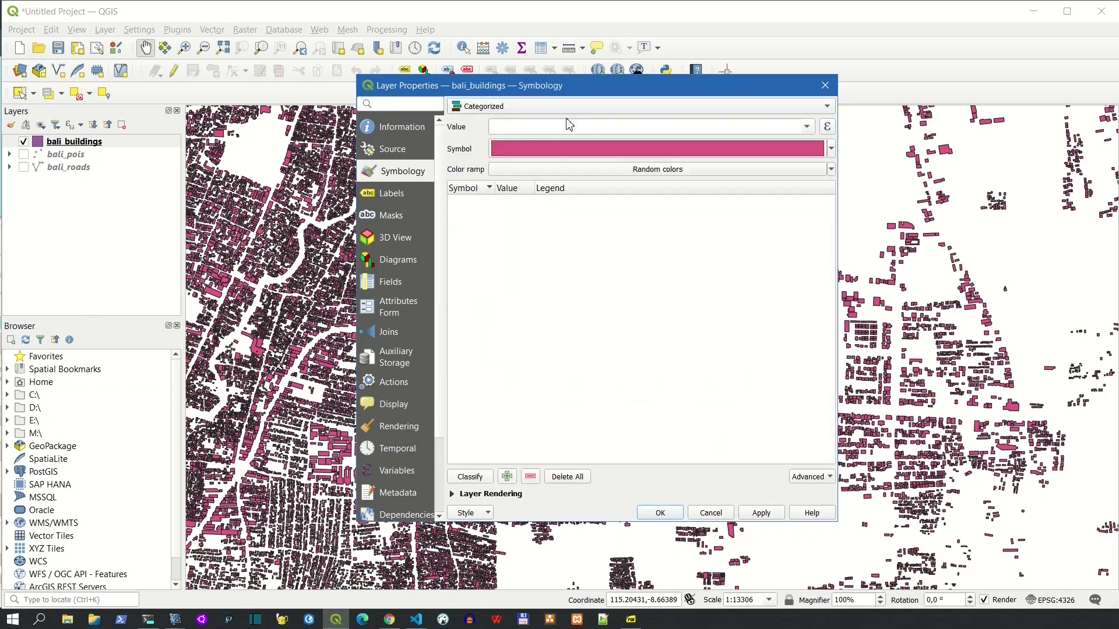
pyautogui.click(807, 128)
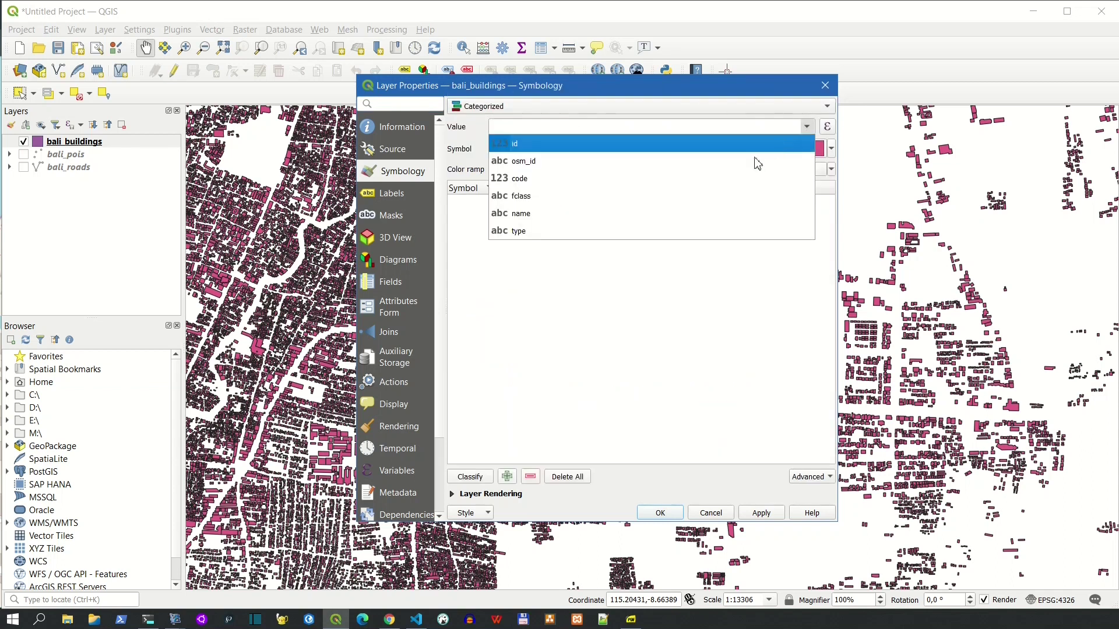
pyautogui.click(603, 233)
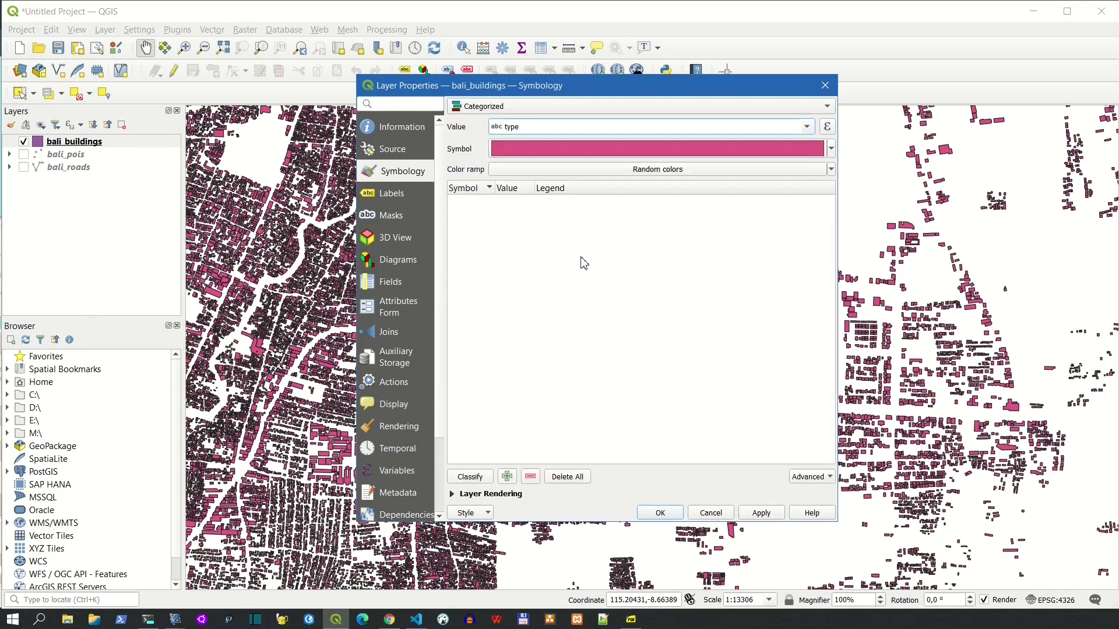
pyautogui.click(471, 477)
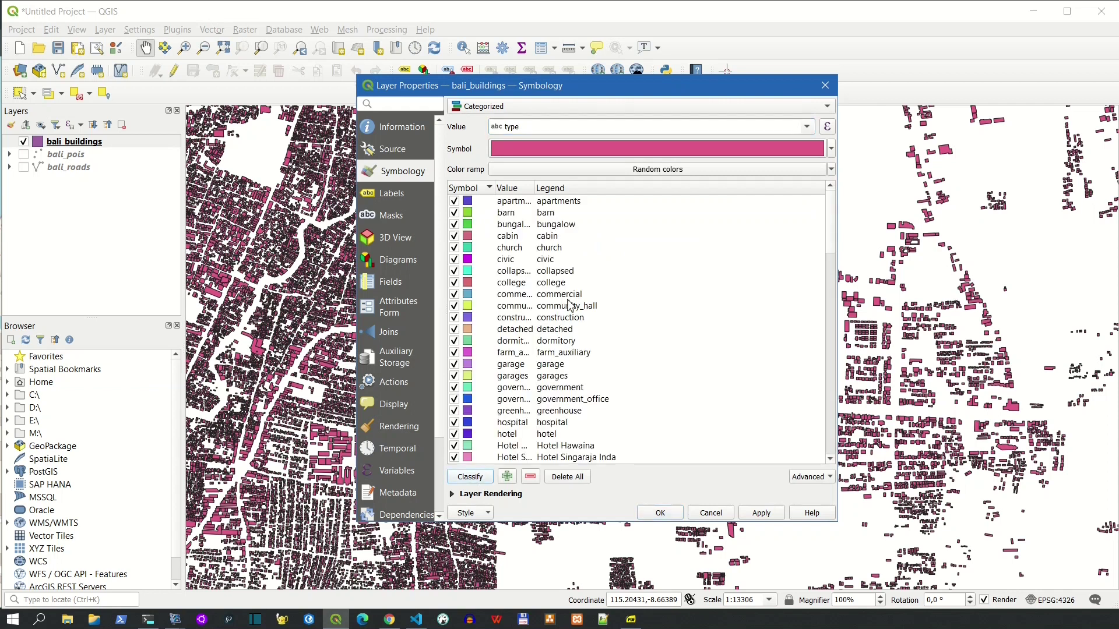
pyautogui.moveTo(495, 192); pyautogui.dragTo(603, 189)
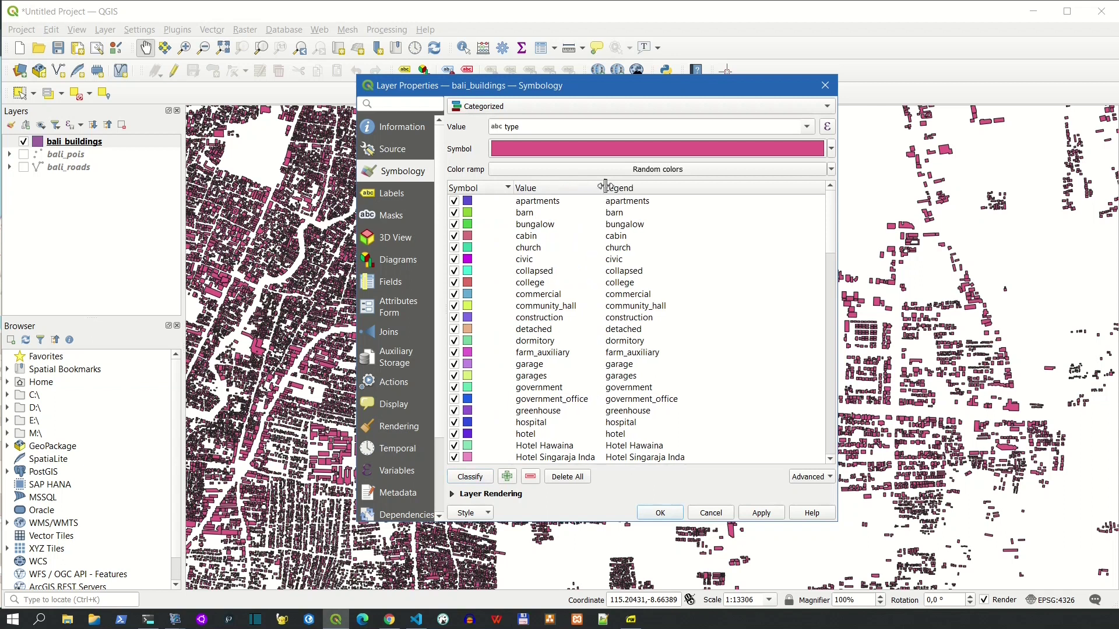
pyautogui.click(761, 513)
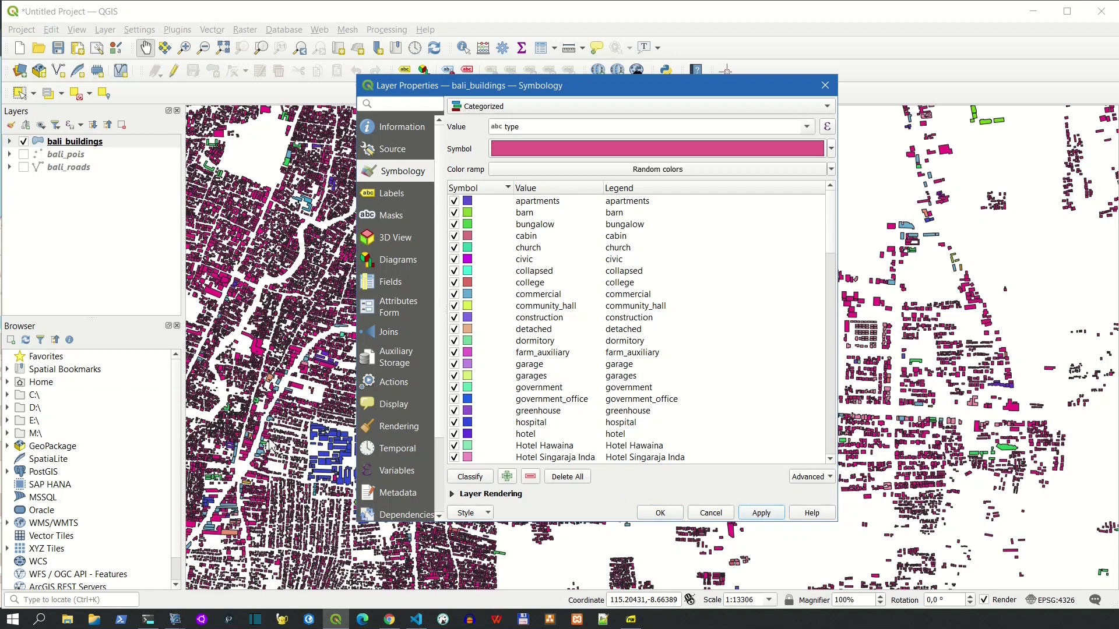
# Step: Set the simple fill of the "all other values" category to light blue #bce2ef at 88% opacity and apply it to the layer
pyautogui.moveTo(832, 205); pyautogui.dragTo(842, 422)
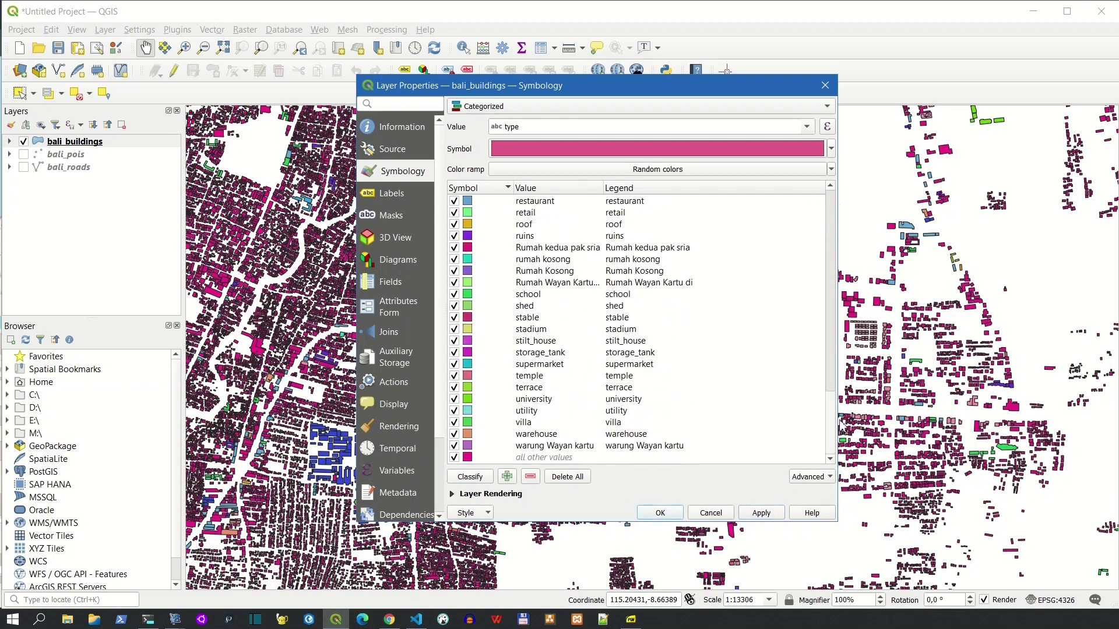
pyautogui.doubleClick(468, 459)
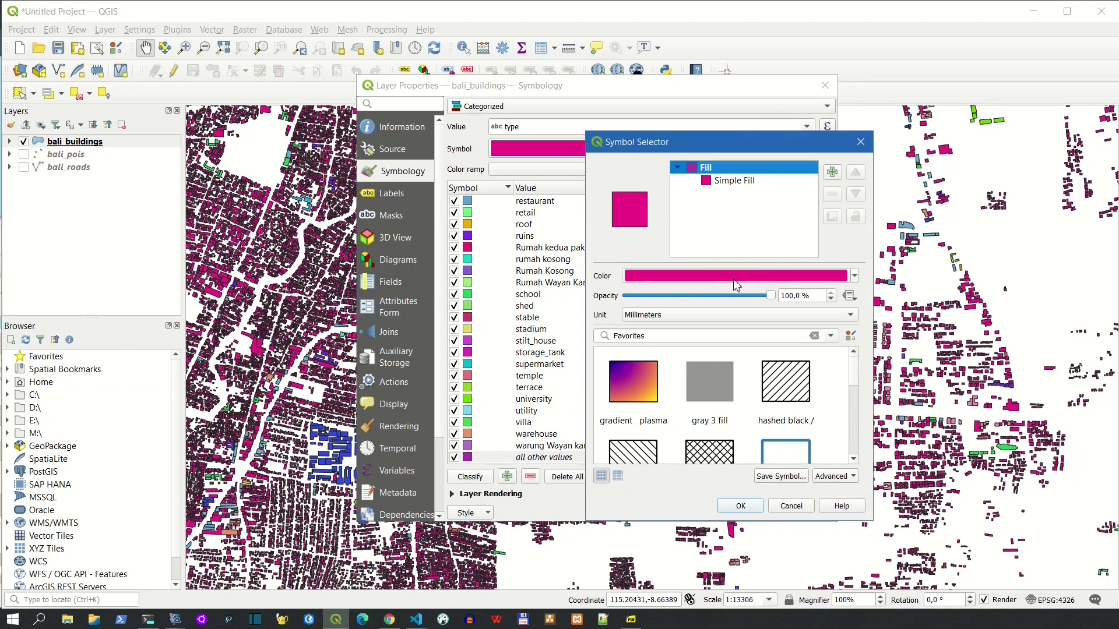
pyautogui.click(727, 181)
pyautogui.click(731, 300)
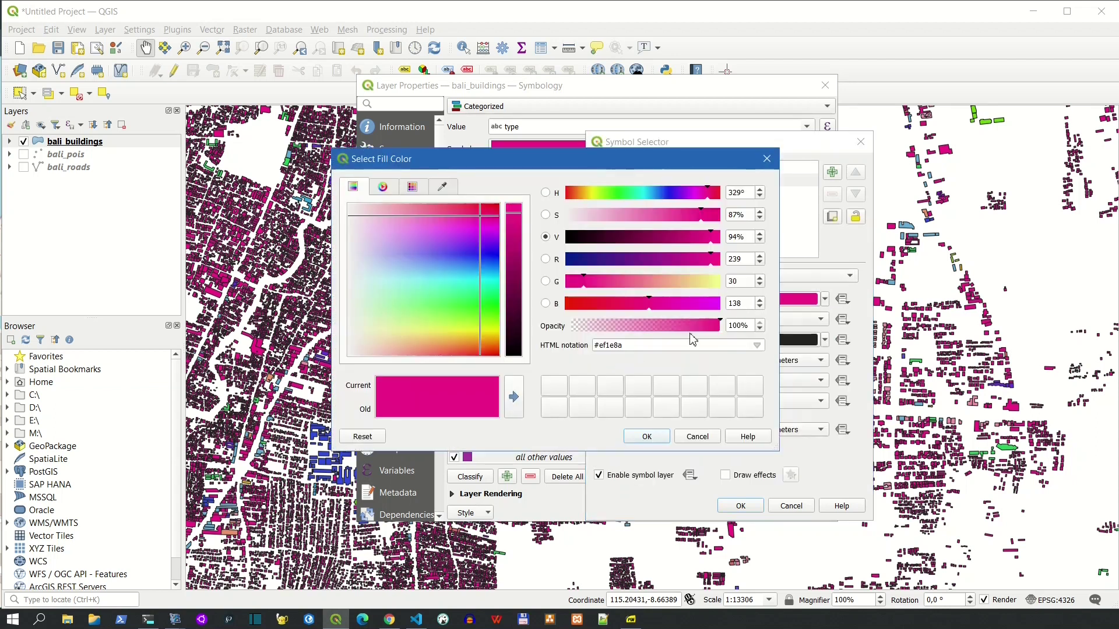
pyautogui.click(379, 337)
pyautogui.moveTo(379, 341); pyautogui.dragTo(381, 274)
pyautogui.click(709, 325)
pyautogui.moveTo(707, 330); pyautogui.dragTo(707, 331)
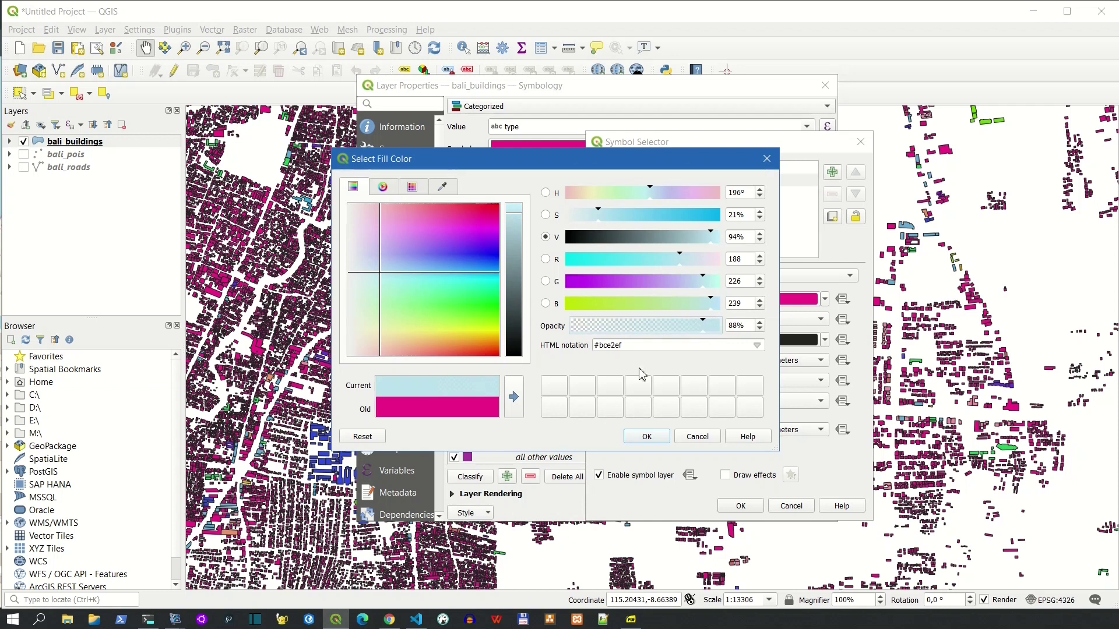
pyautogui.click(647, 437)
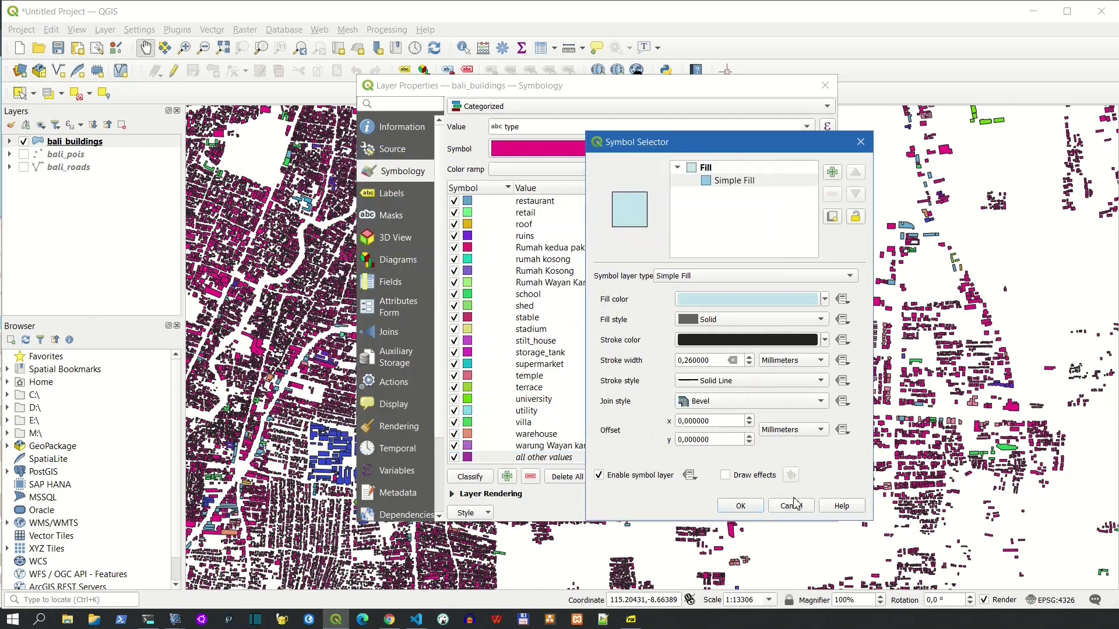
pyautogui.click(743, 507)
pyautogui.click(746, 514)
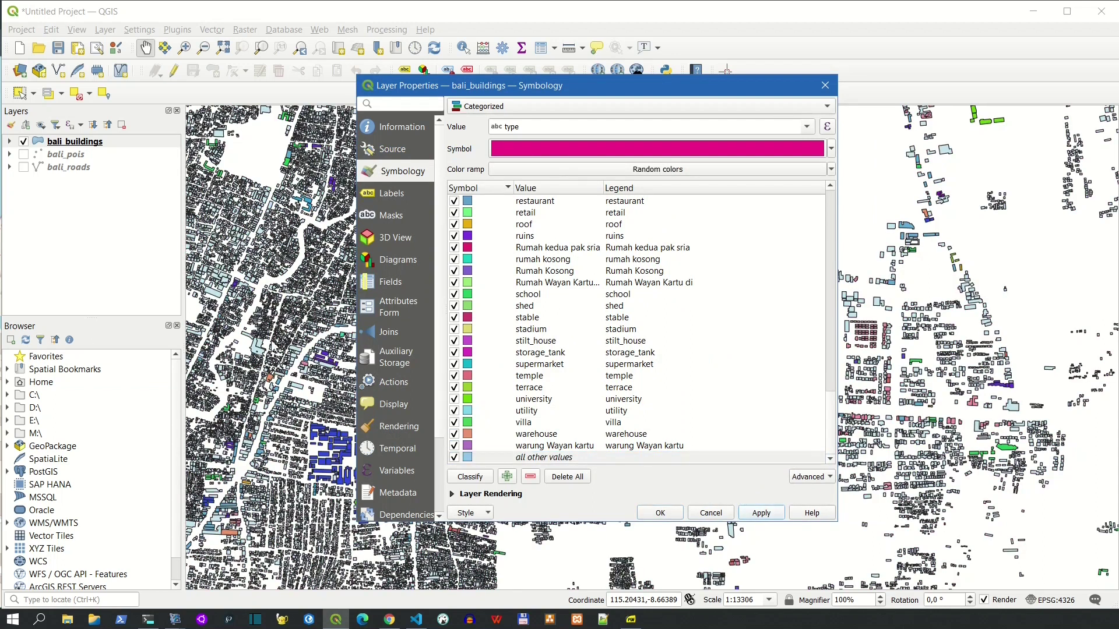
# Step: Save the bali_buildings layer style as an SLD style file named bali-buildings in the SLD folder and accept the layer properties
pyautogui.click(486, 513)
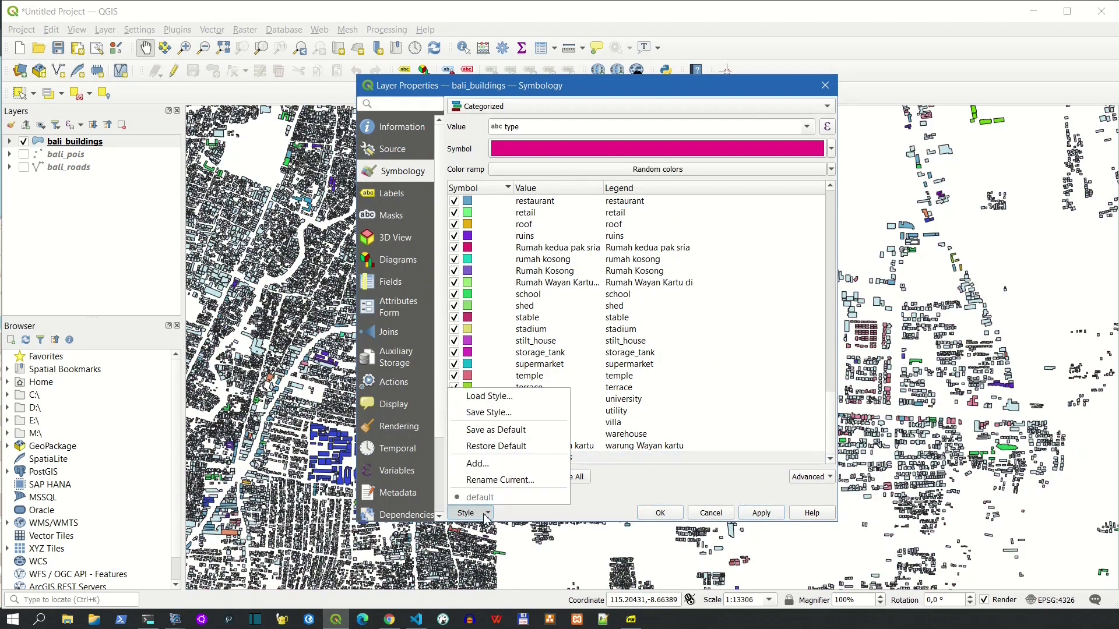
pyautogui.click(488, 413)
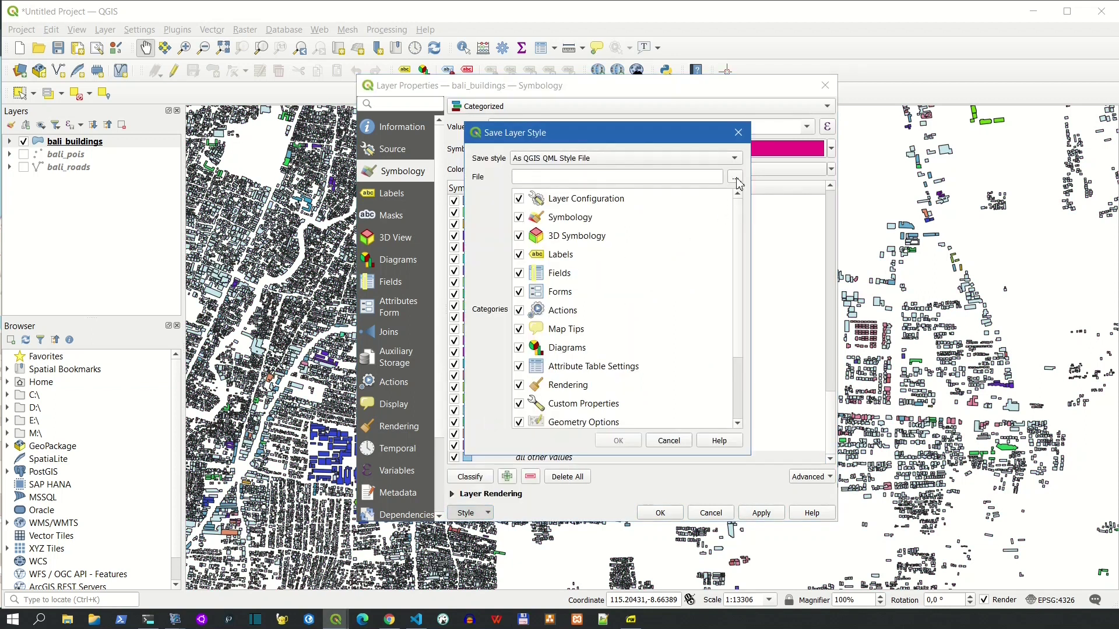
pyautogui.click(727, 159)
pyautogui.click(577, 175)
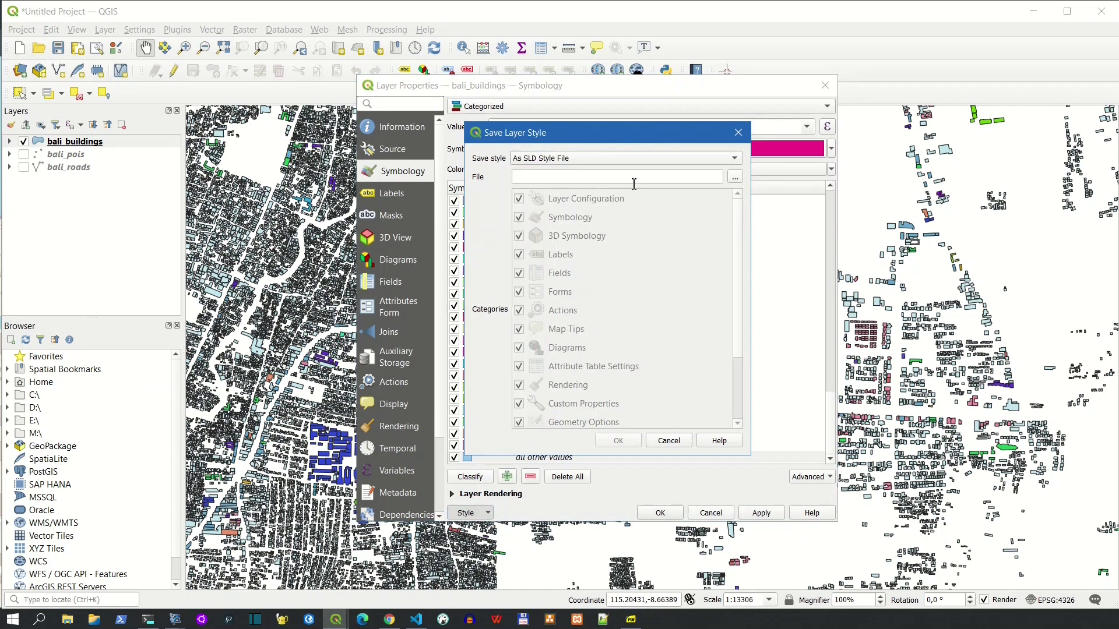
pyautogui.click(736, 177)
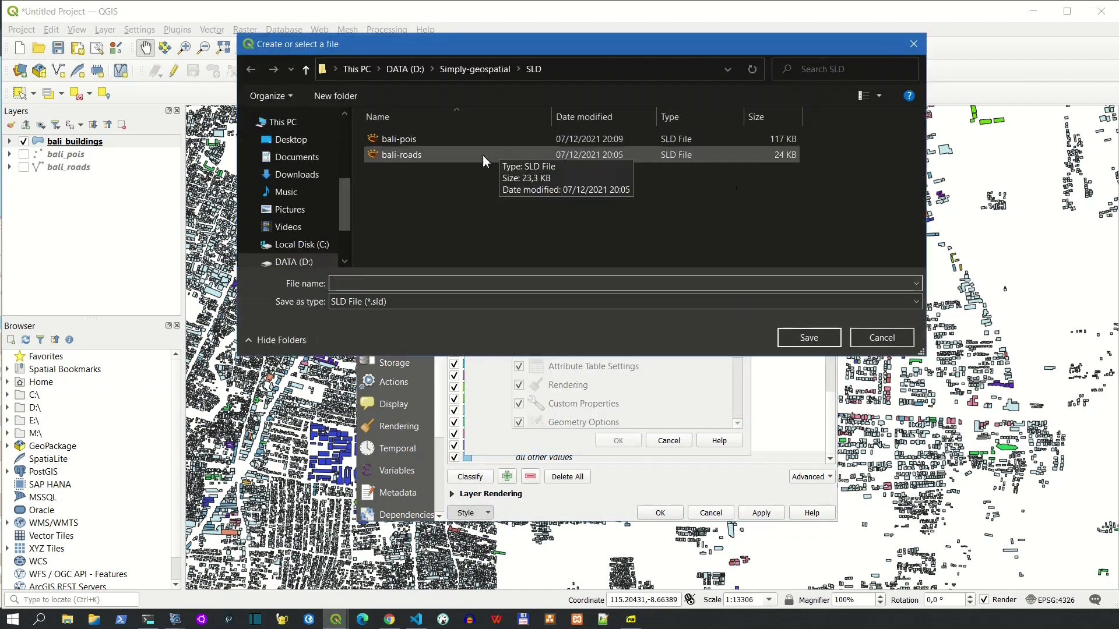
pyautogui.write('bali-buildings')
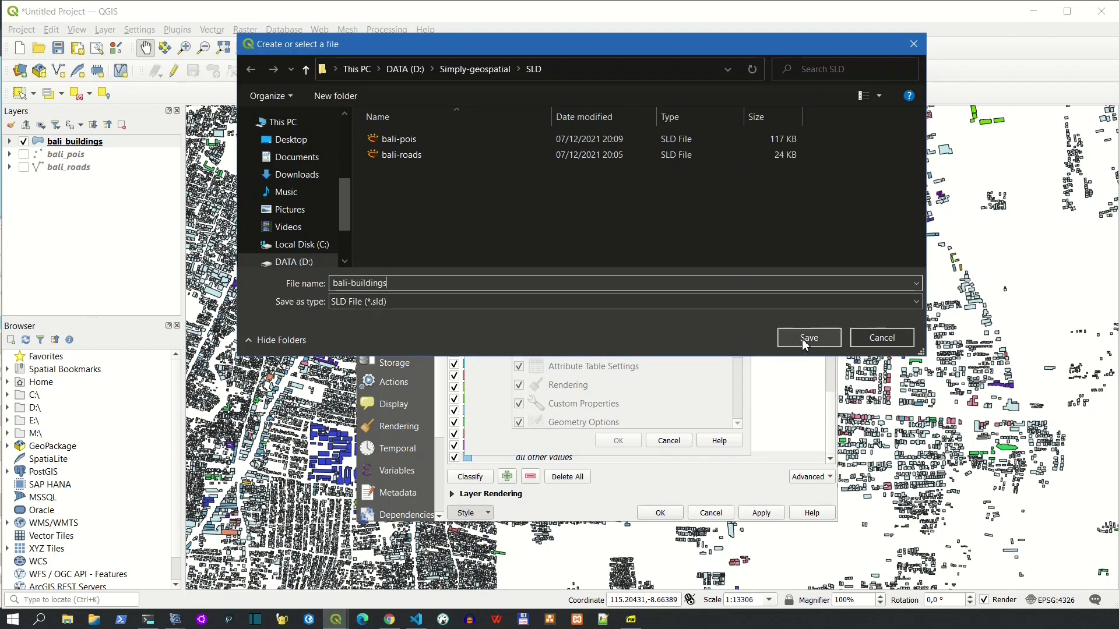
pyautogui.click(802, 338)
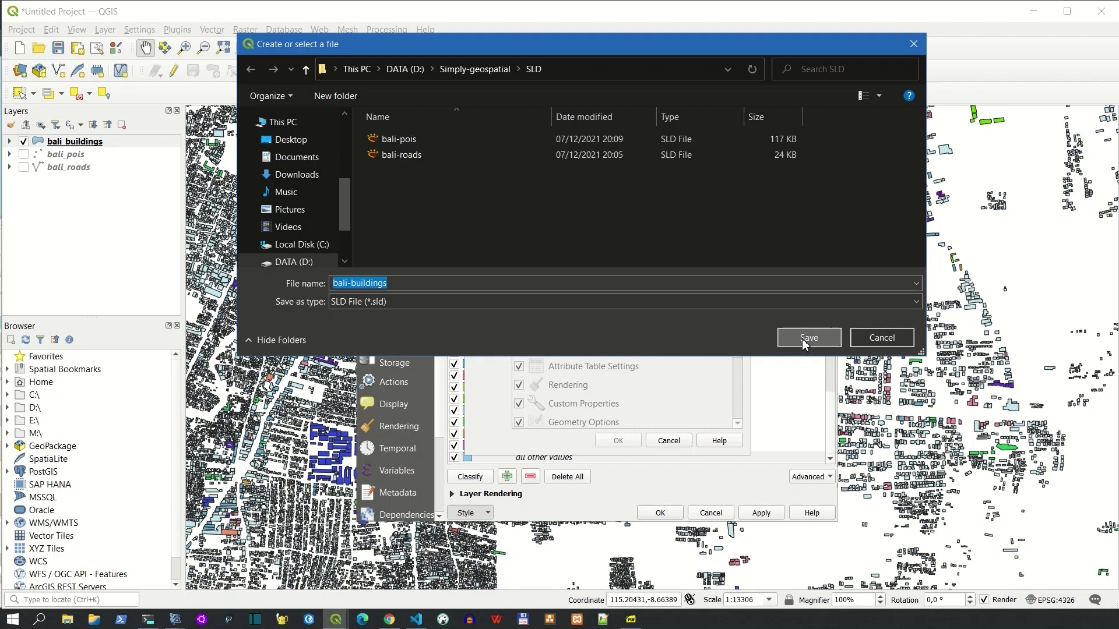
pyautogui.click(618, 441)
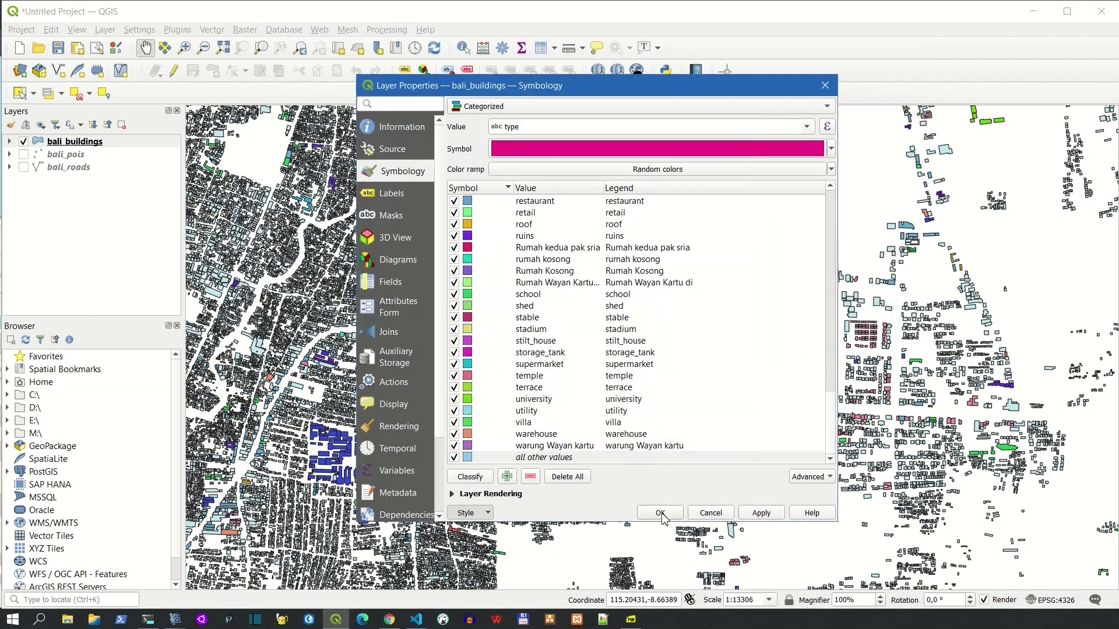
pyautogui.click(662, 512)
# Step: Switch to GeoServer, add a new style named bali-buildings and load the bali-buildings SLD file into it
pyautogui.click(390, 619)
pyautogui.click(239, 17)
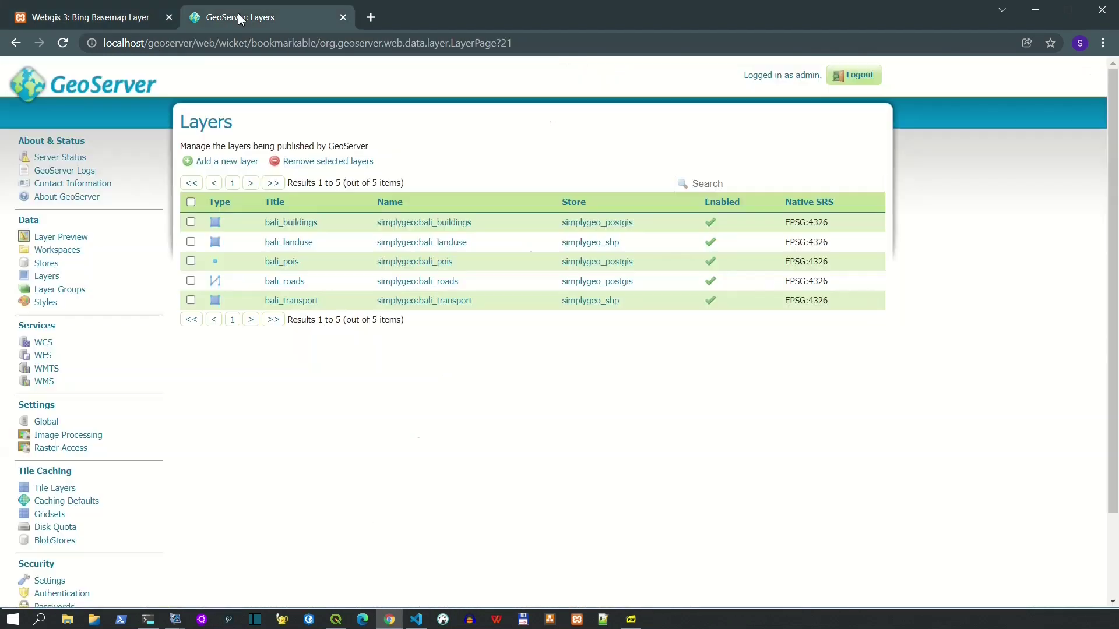
pyautogui.click(46, 302)
pyautogui.click(210, 165)
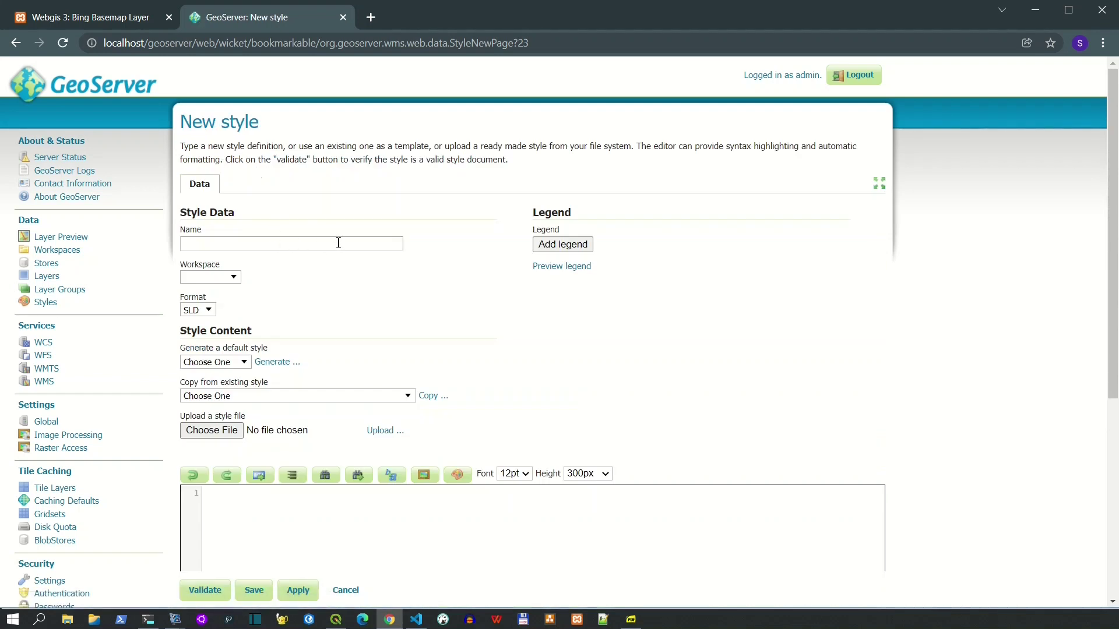
pyautogui.click(338, 243)
pyautogui.write('bali-buildings')
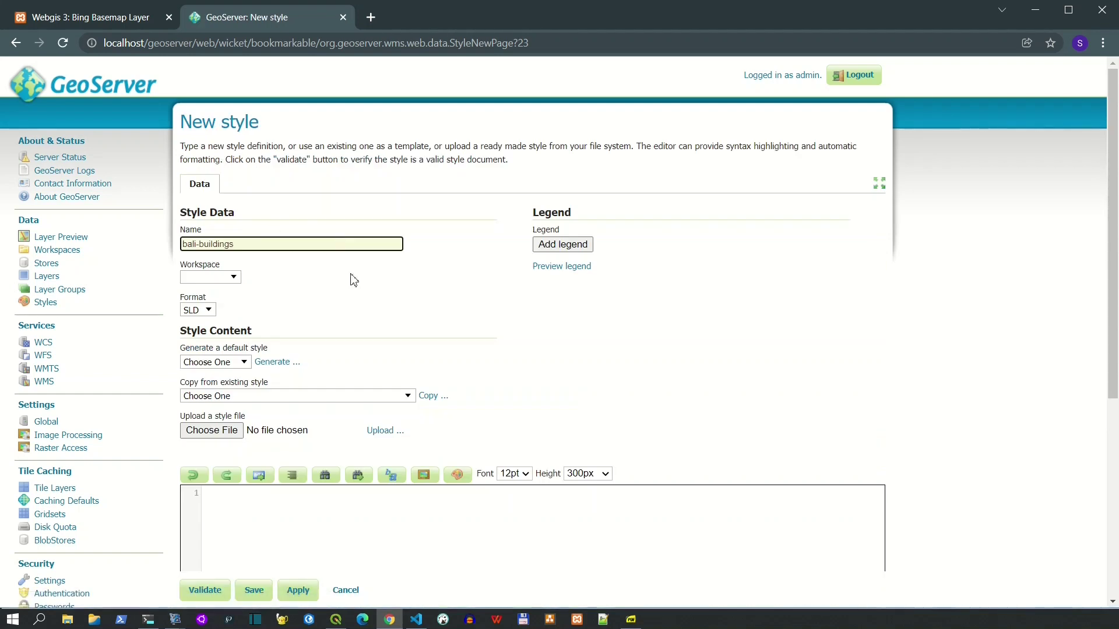
pyautogui.click(213, 432)
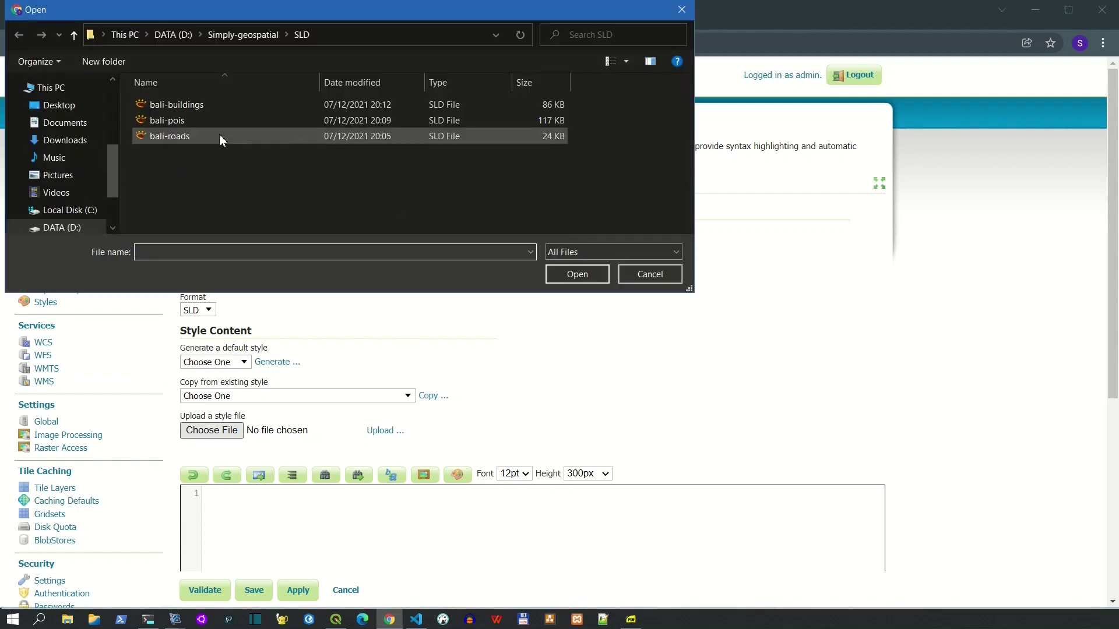
pyautogui.click(181, 105)
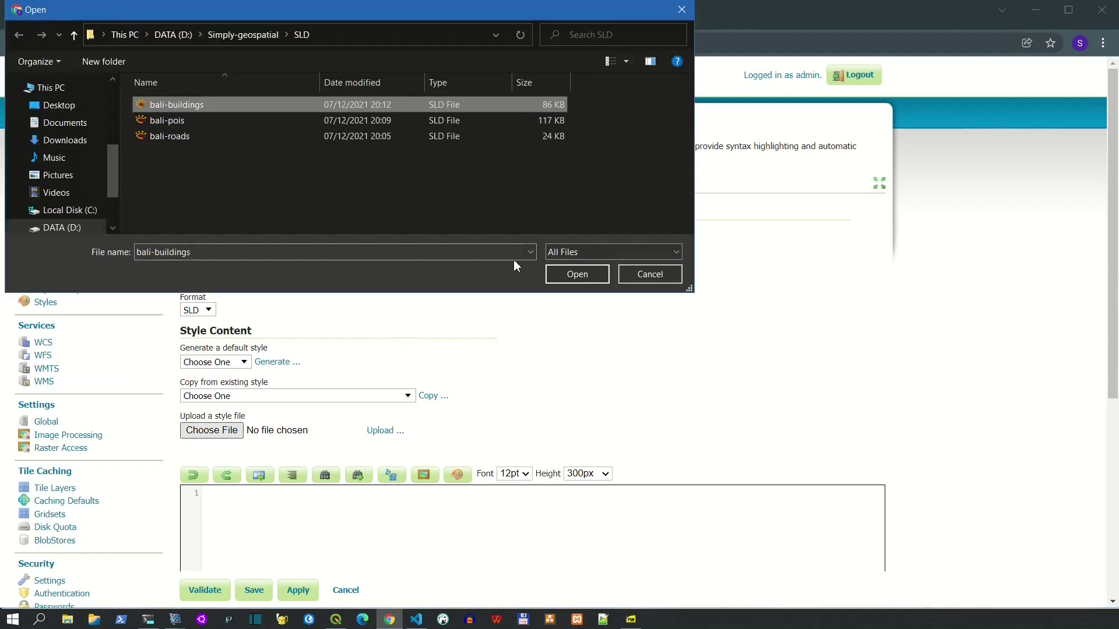
pyautogui.click(577, 275)
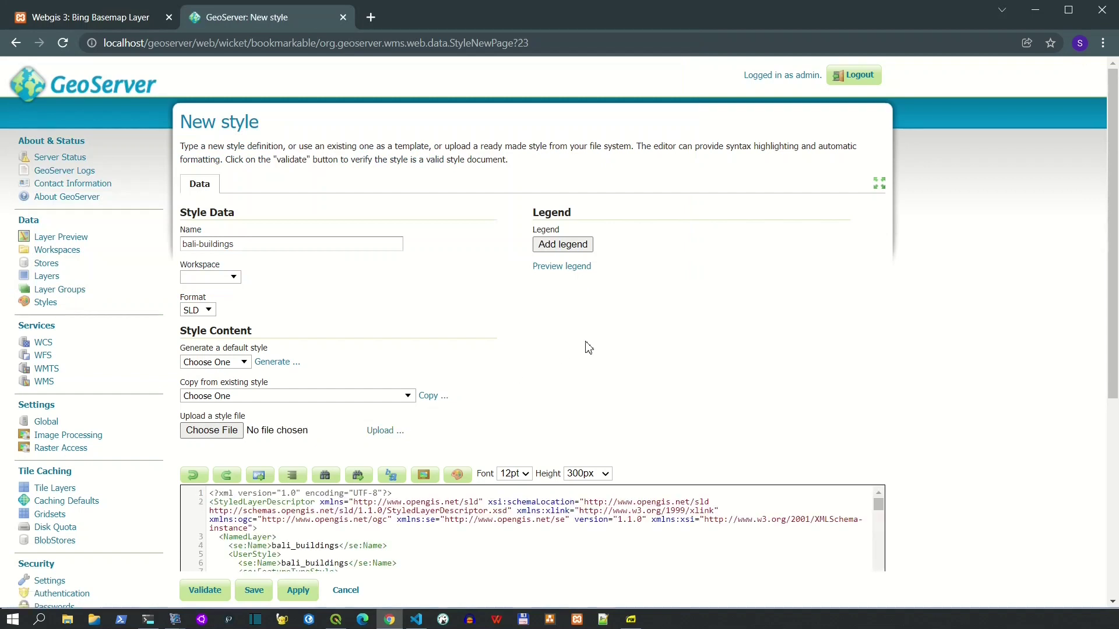
# Step: Validate the bali-buildings style definition and save the style
pyautogui.scroll(-6, 584, 347)
pyautogui.click(185, 401)
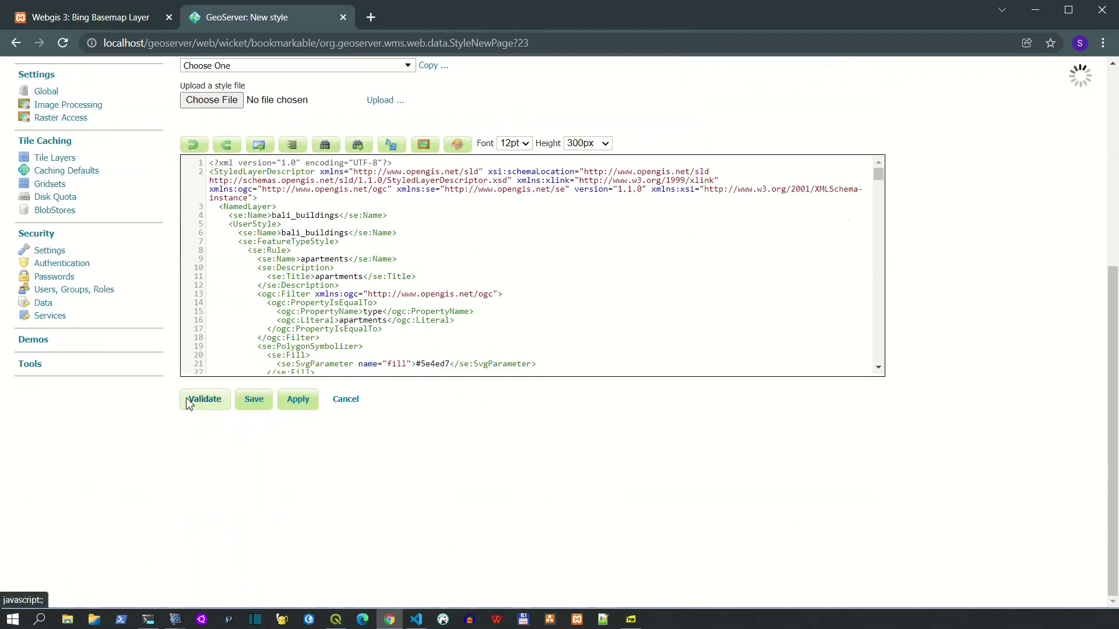
pyautogui.click(253, 418)
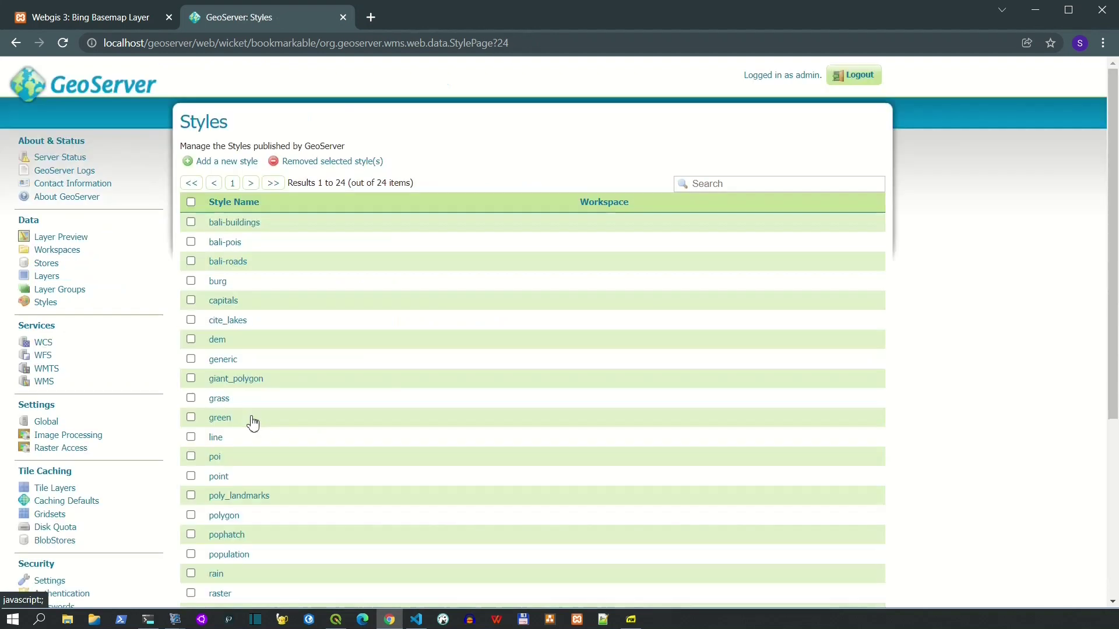
# Step: Set the default WMS style of the simplygeo:bali_buildings layer to bali-buildings and save the layer
pyautogui.click(52, 278)
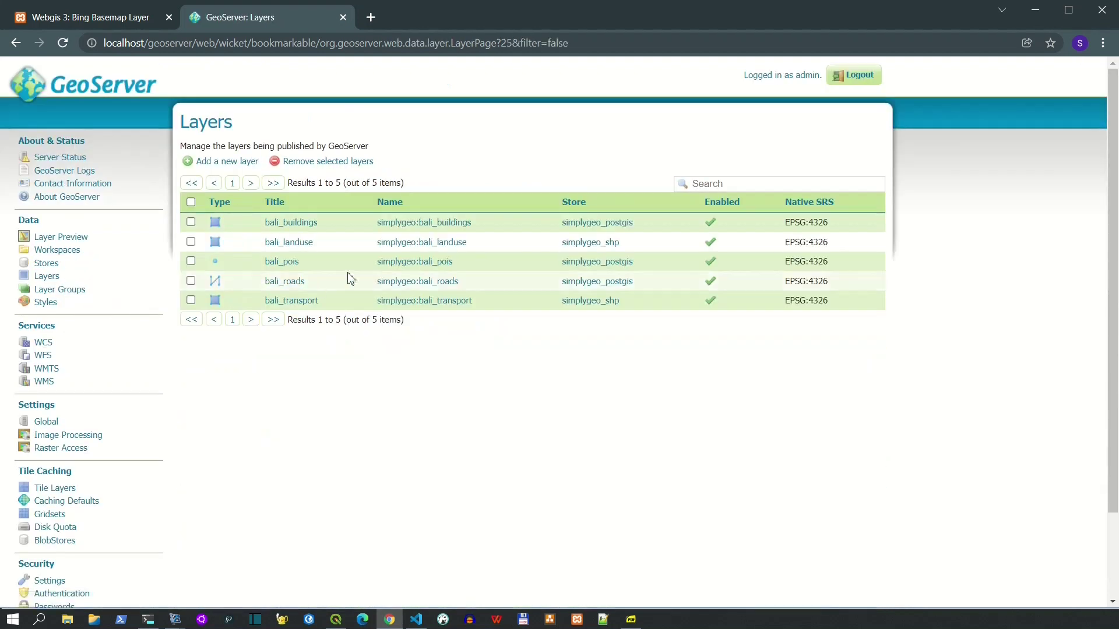
pyautogui.click(436, 223)
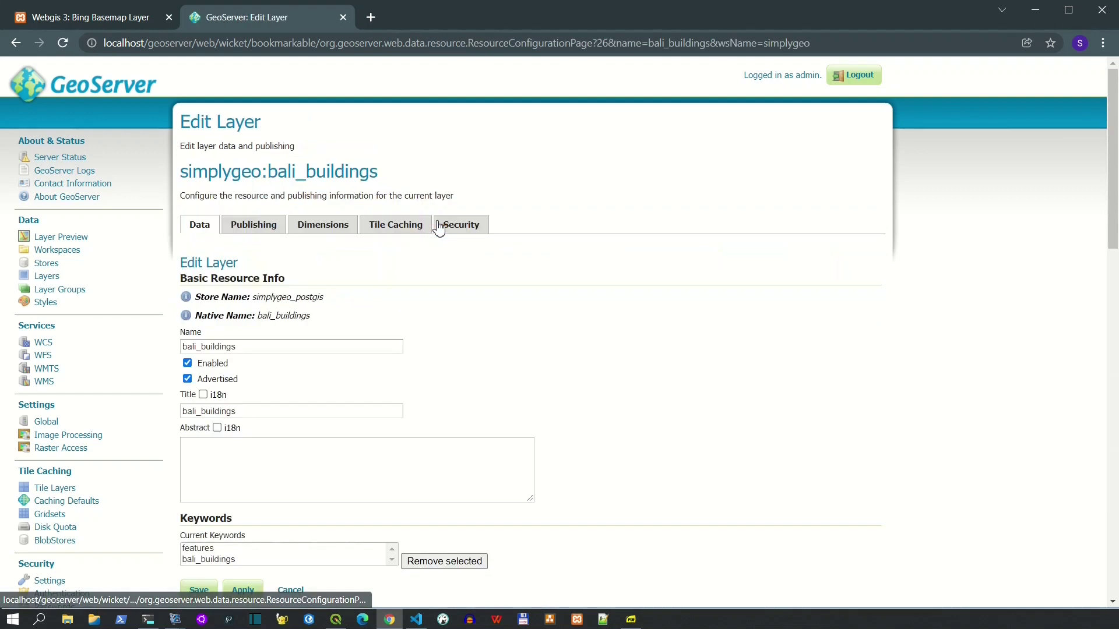
pyautogui.click(257, 228)
pyautogui.scroll(-5, 432, 315)
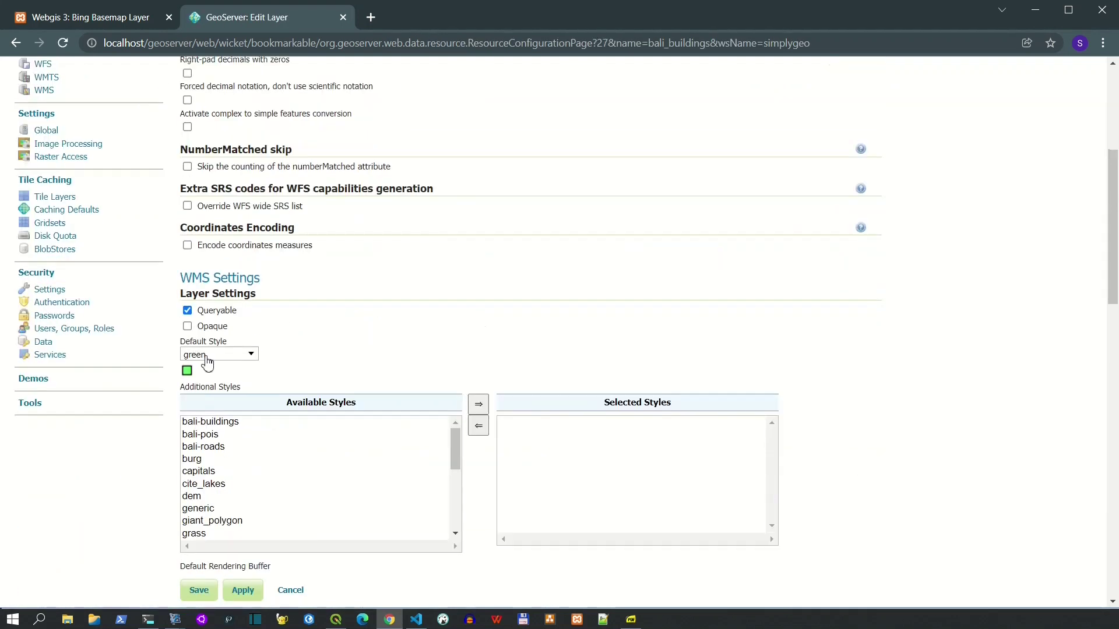
pyautogui.click(204, 357)
pyautogui.click(215, 397)
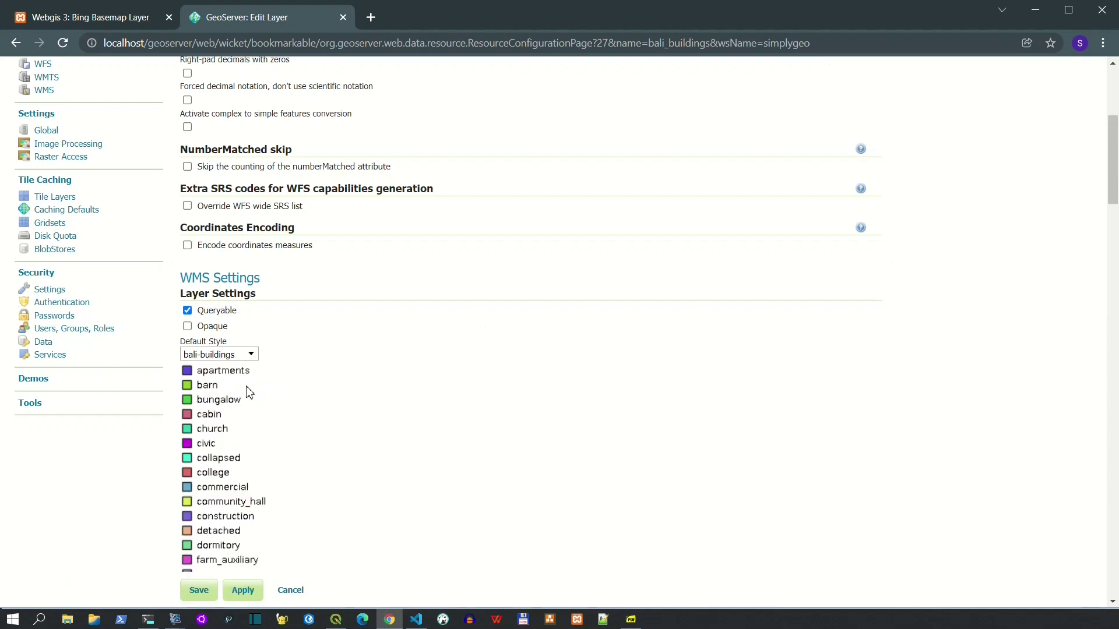
pyautogui.scroll(-20, 492, 335)
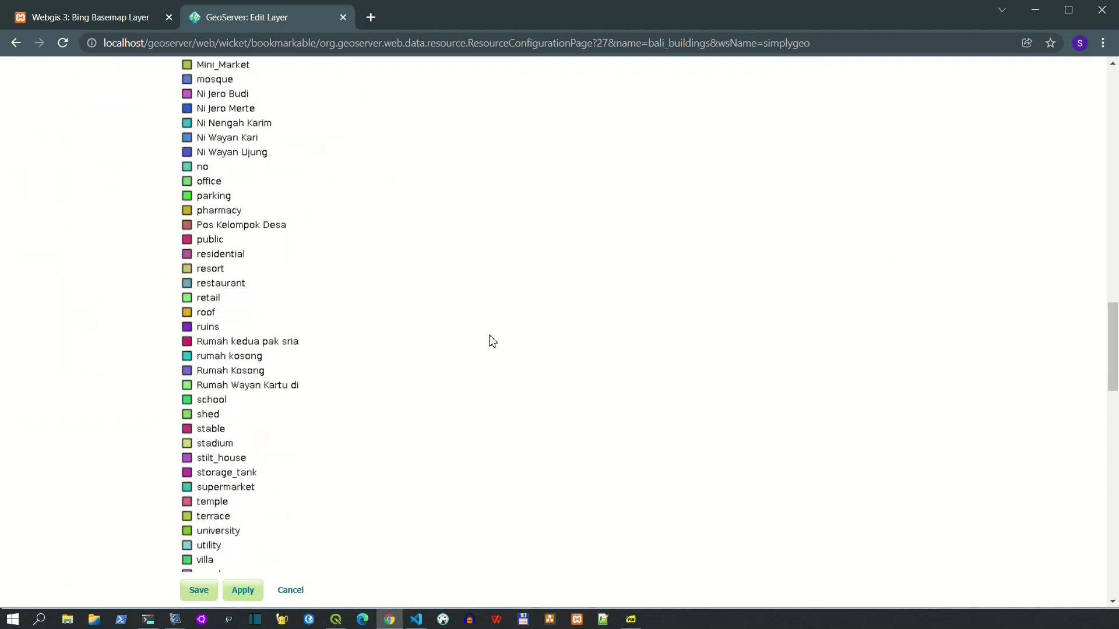
pyautogui.scroll(-3, 492, 341)
pyautogui.click(198, 590)
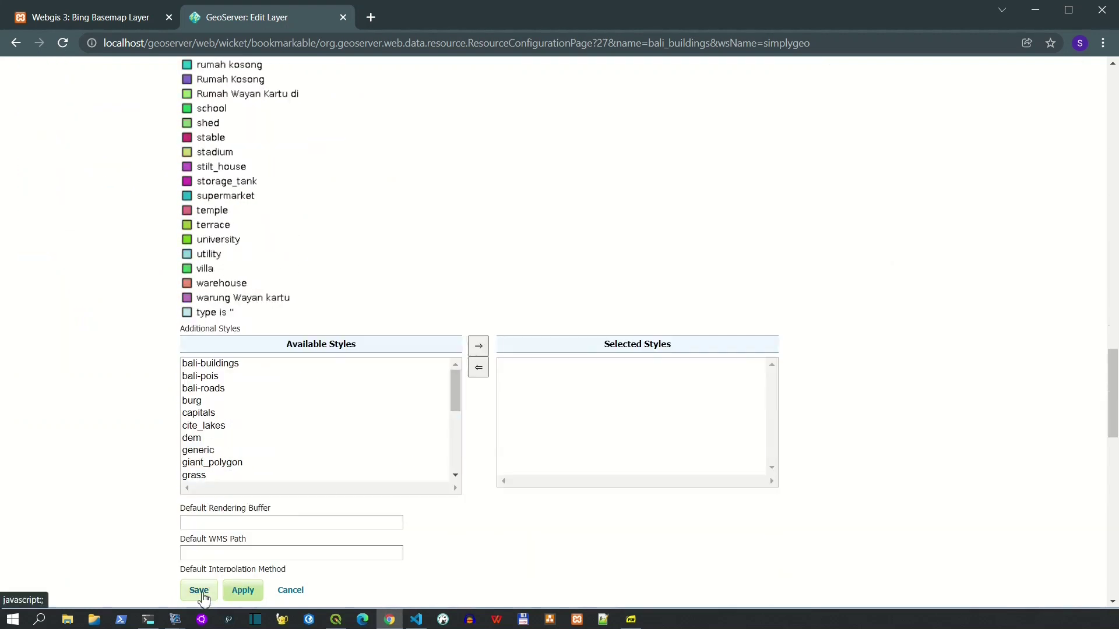
# Step: Switch to the Leaflet web map, hide the points of interest and display the buildings layer to check its new style
pyautogui.click(81, 19)
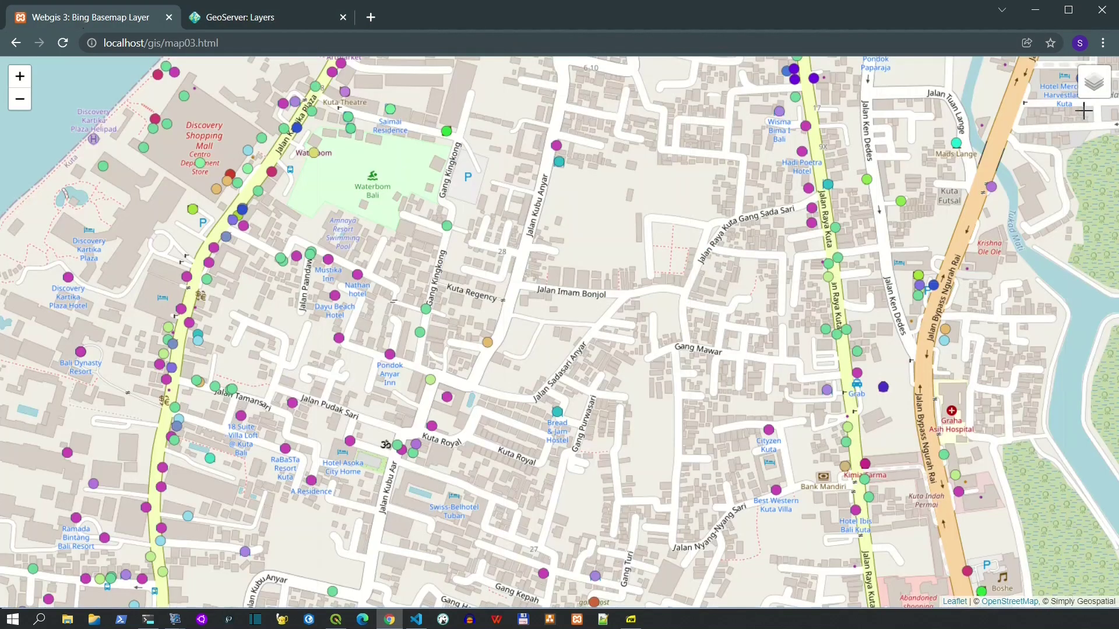
pyautogui.moveTo(1090, 94)
pyautogui.click(1010, 173)
pyautogui.click(1009, 143)
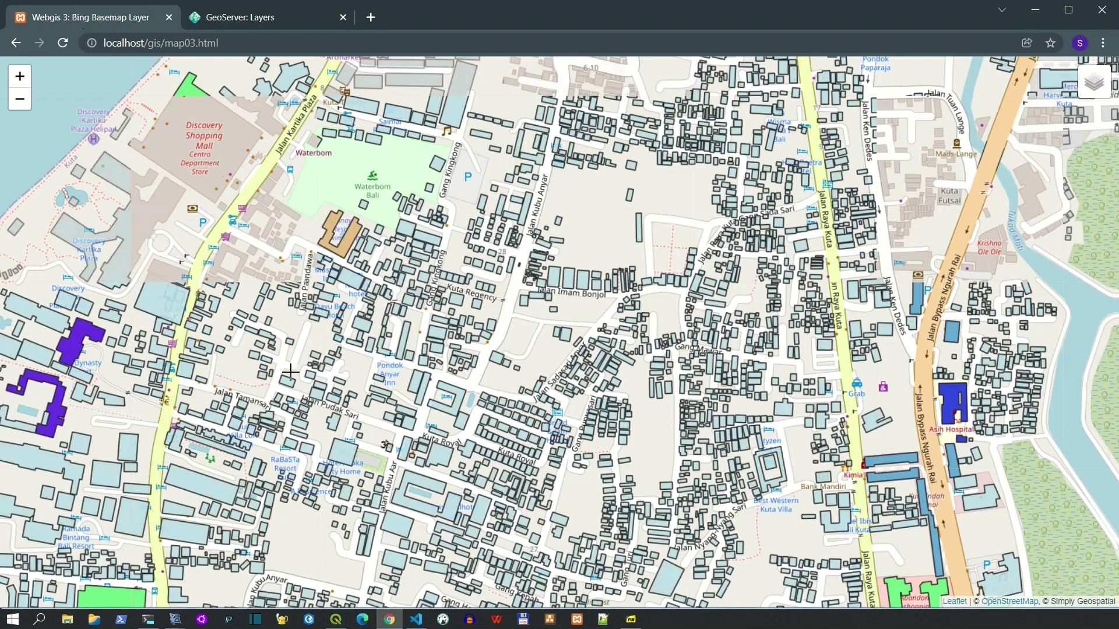
pyautogui.moveTo(405, 410); pyautogui.dragTo(575, 254)
pyautogui.moveTo(441, 458); pyautogui.dragTo(278, 514)
# Step: Switch to QGIS and review the Simple Fill symbol settings of the church category in the bali_buildings symbology without changing them
pyautogui.click(335, 619)
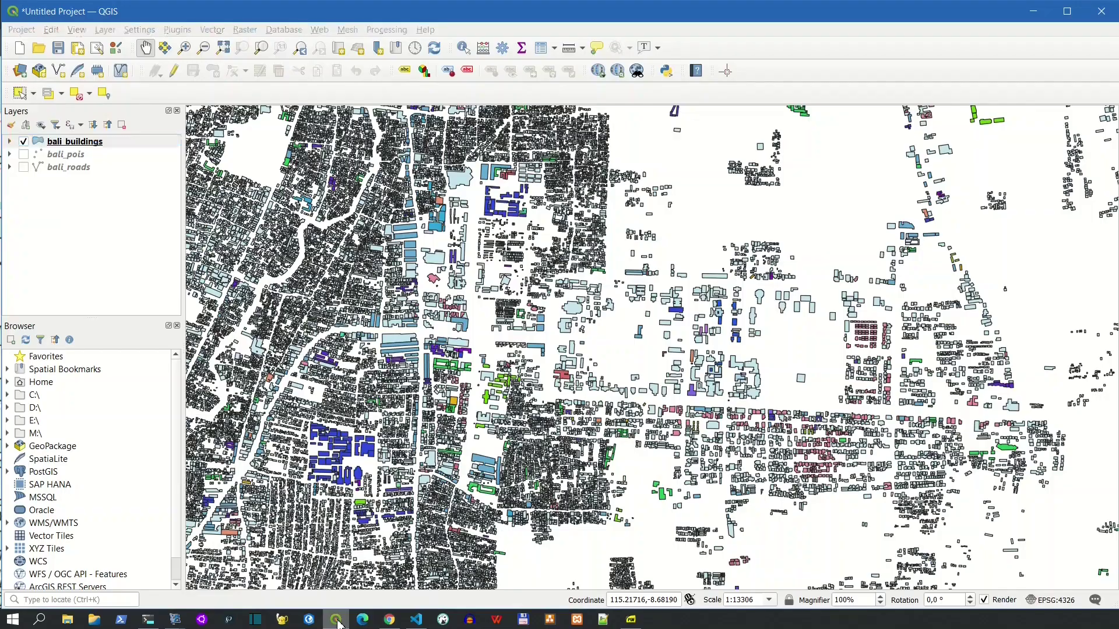
pyautogui.doubleClick(86, 146)
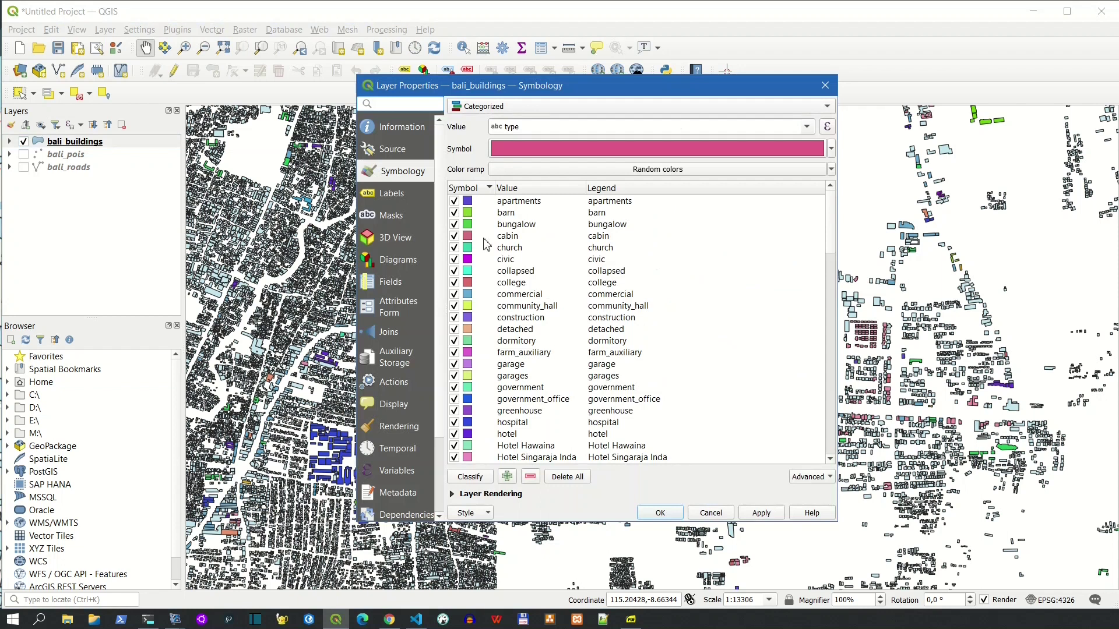
pyautogui.click(471, 251)
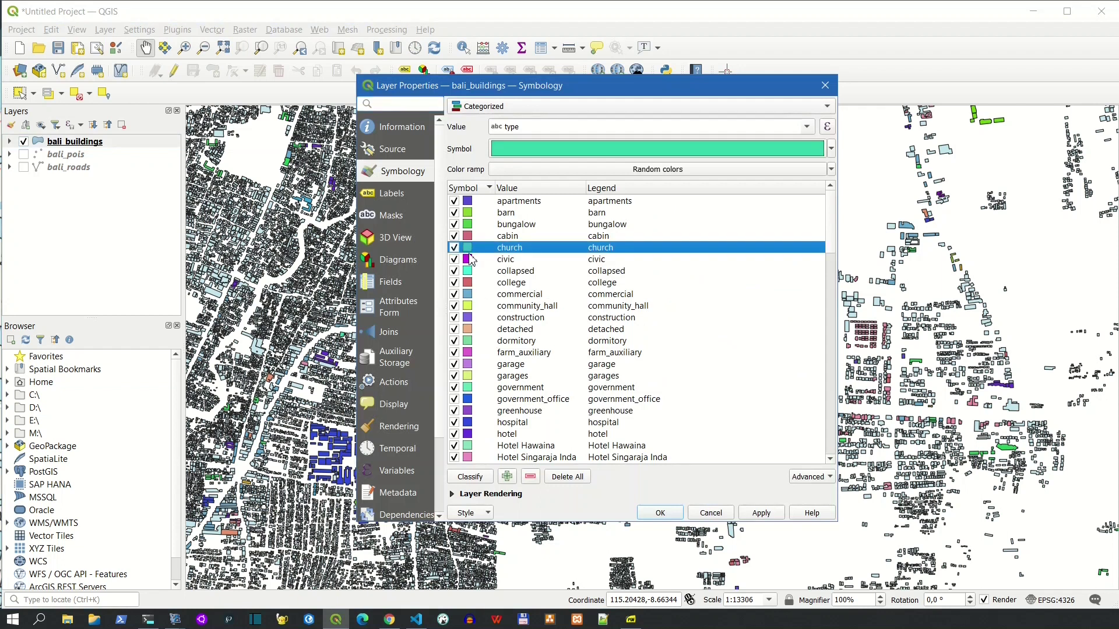
pyautogui.doubleClick(470, 253)
pyautogui.click(736, 183)
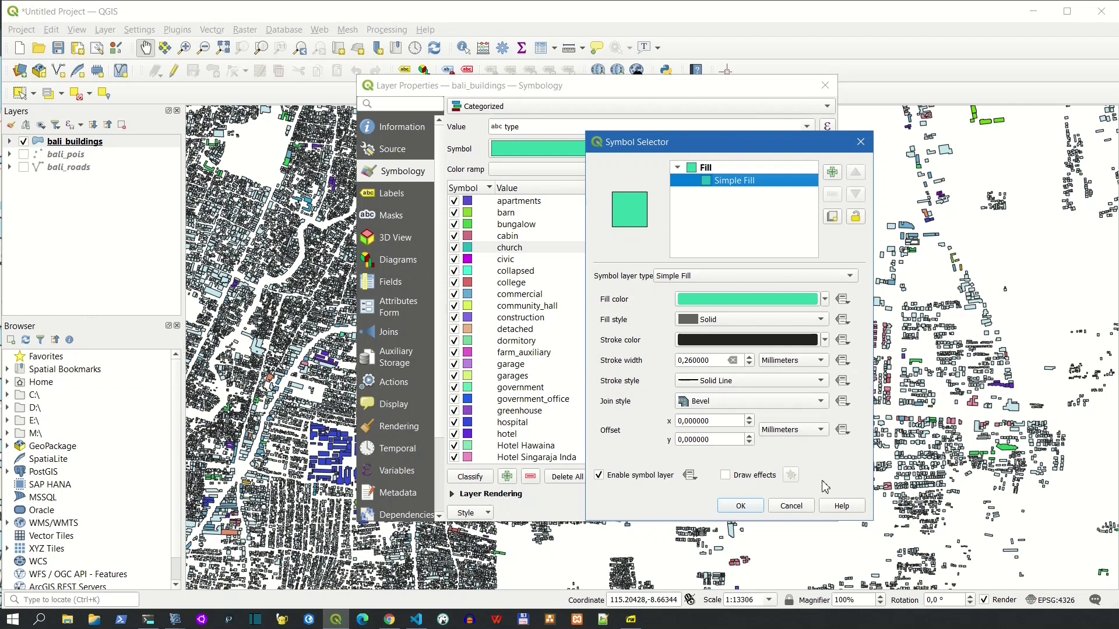
pyautogui.click(791, 507)
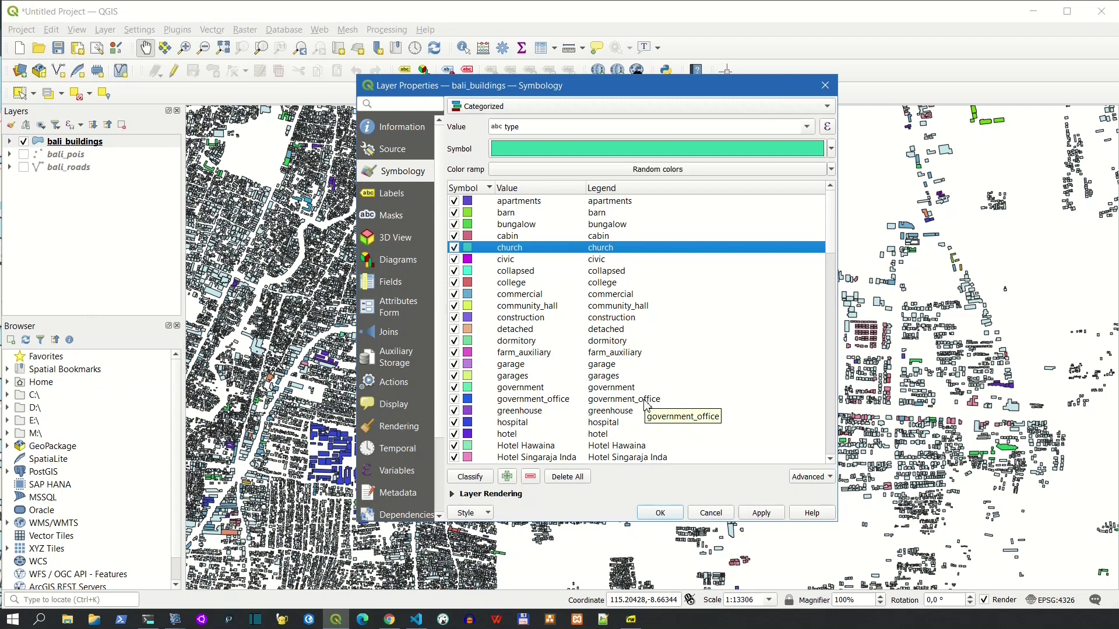
pyautogui.click(710, 514)
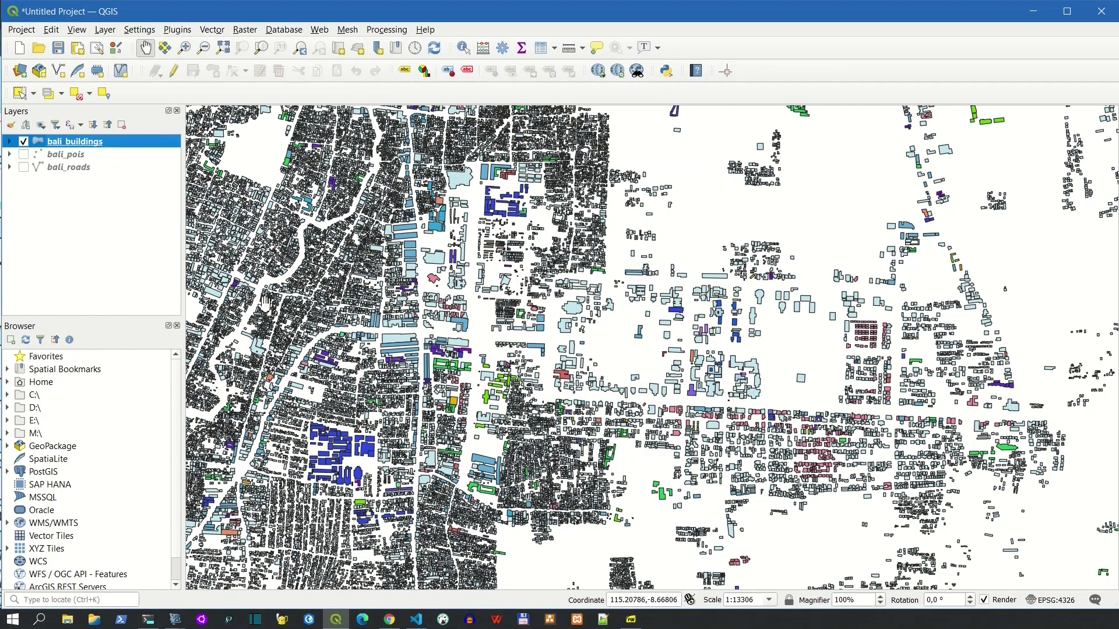
pyautogui.moveTo(332, 290); pyautogui.dragTo(580, 406)
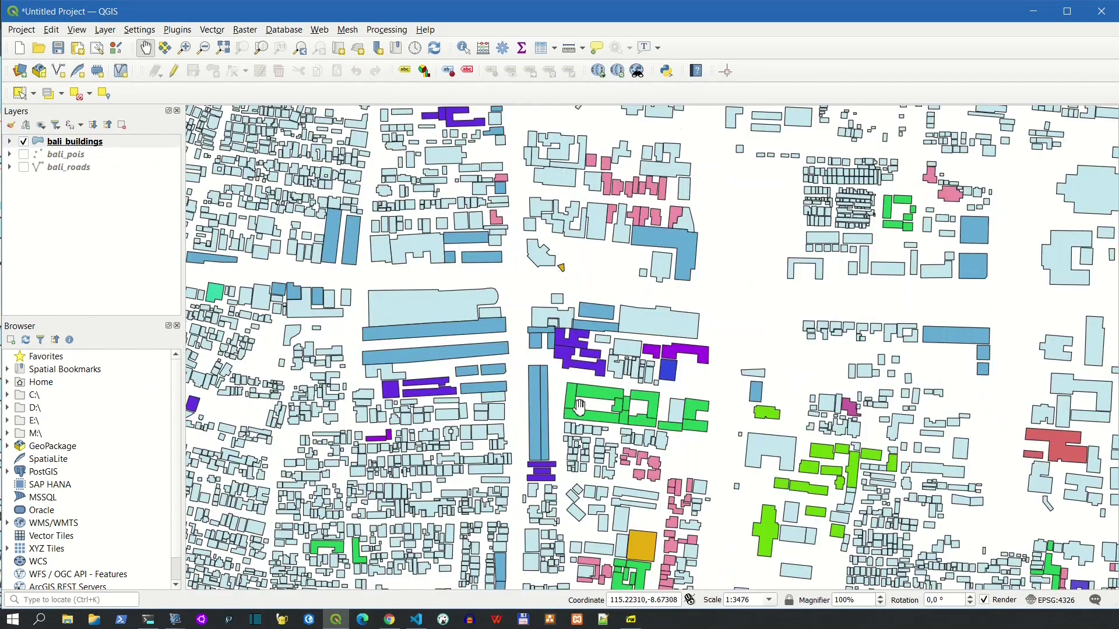
# Step: Return to the Leaflet web map, inspect the styled buildings across Kuta, and switch to the workshop presentation
pyautogui.click(390, 620)
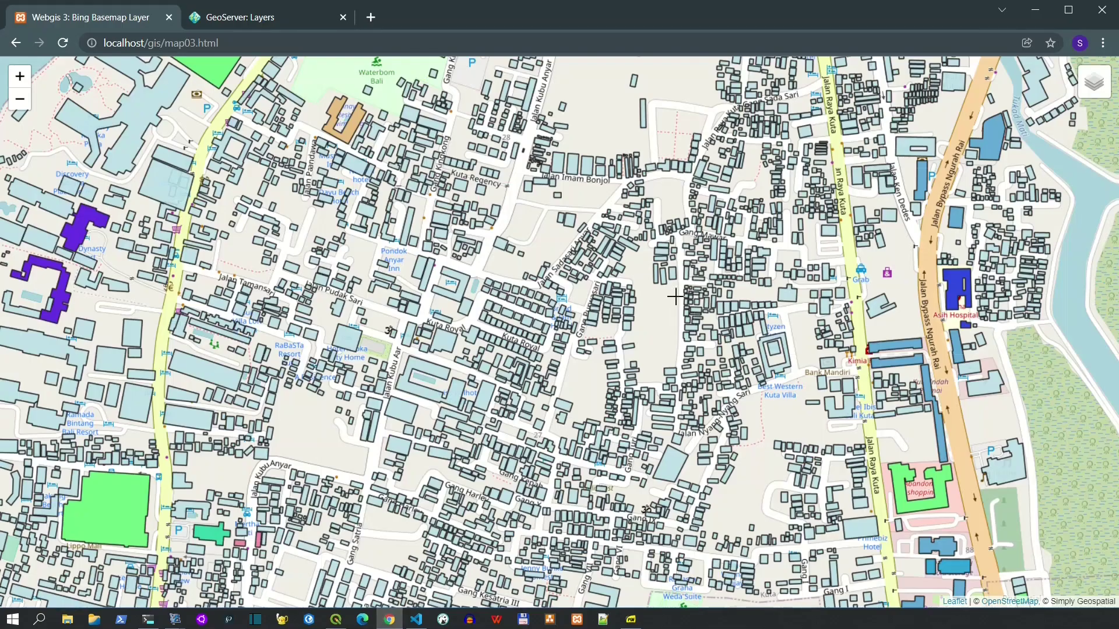
pyautogui.scroll(-2, 677, 209)
pyautogui.scroll(2, 642, 499)
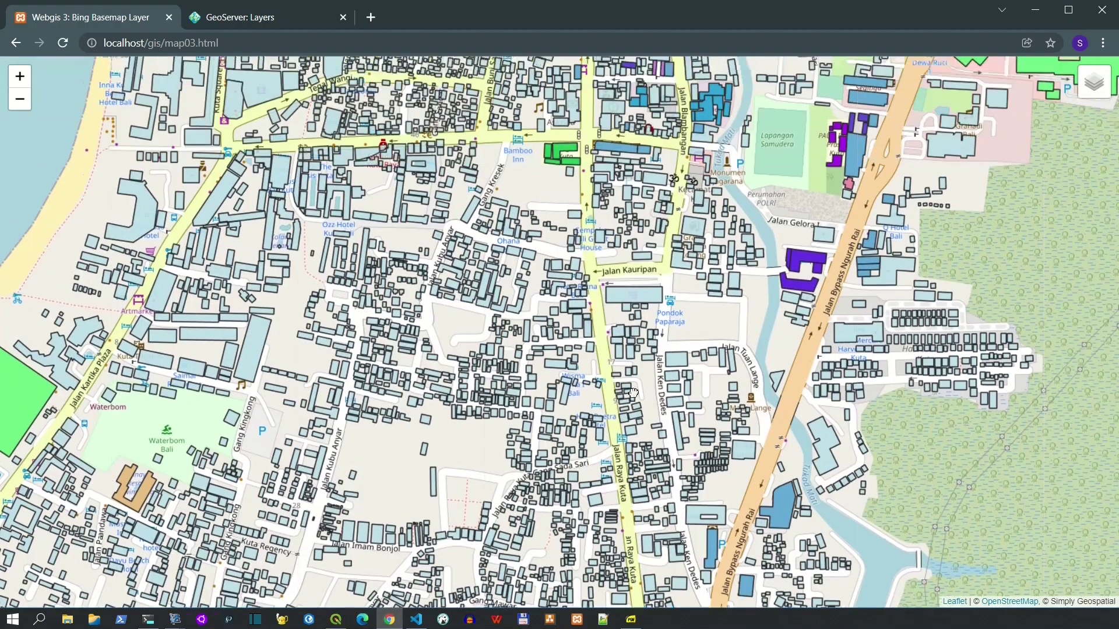
pyautogui.moveTo(714, 330); pyautogui.dragTo(485, 464)
pyautogui.moveTo(760, 337); pyautogui.dragTo(709, 310)
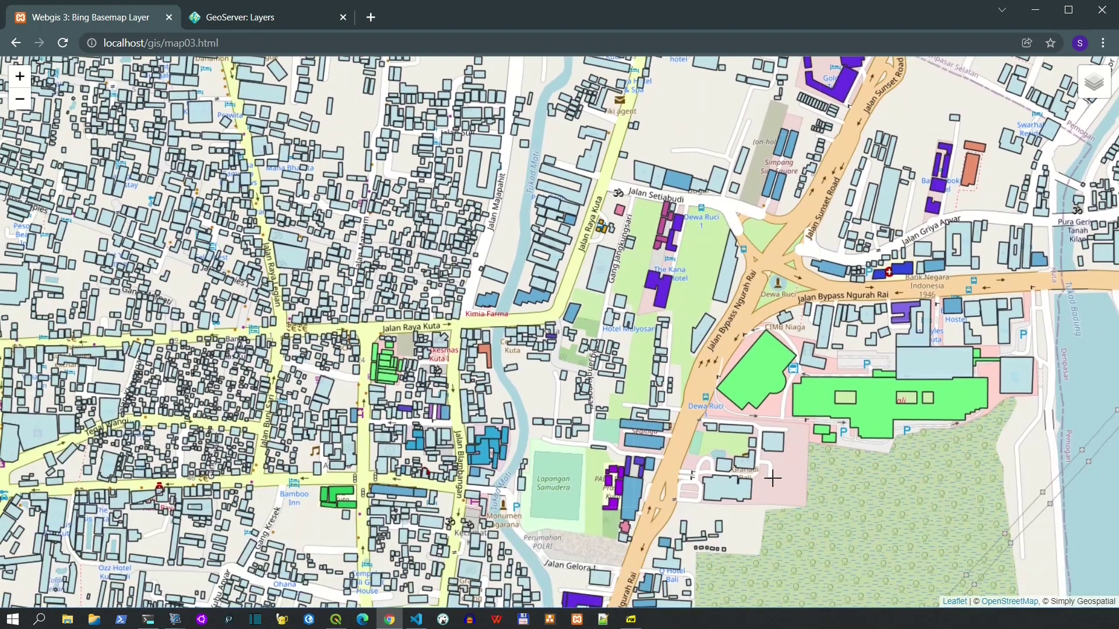
pyautogui.click(631, 619)
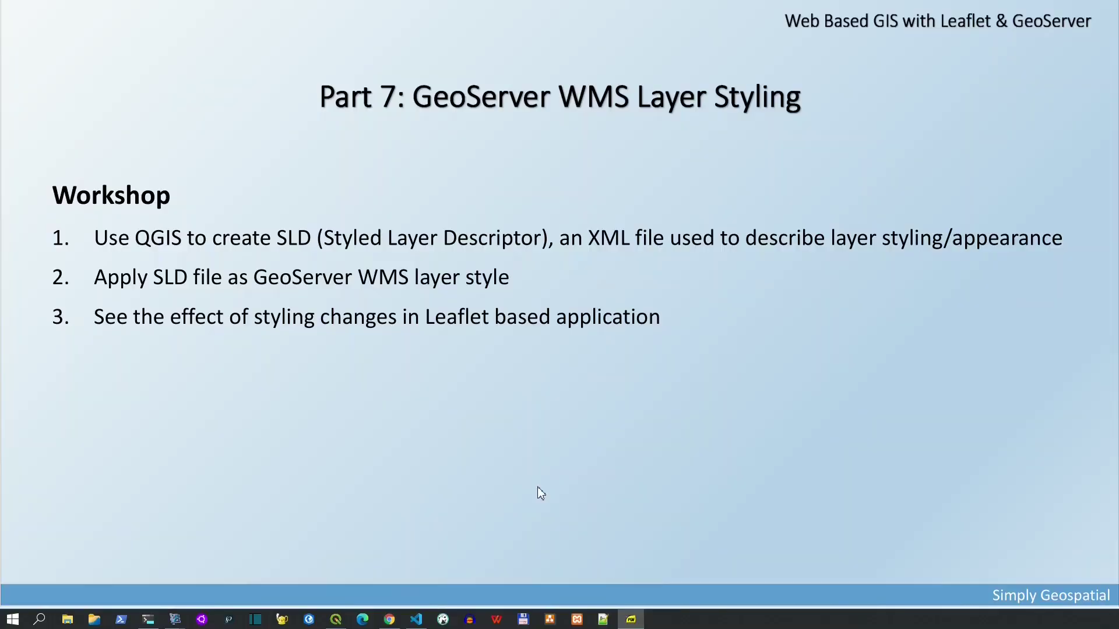